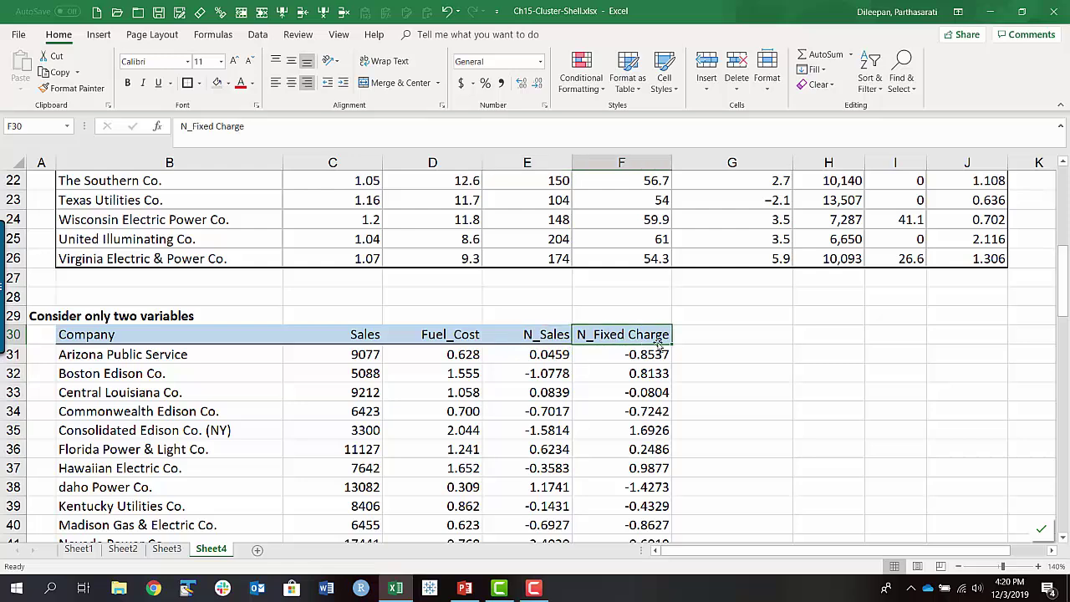
- Enter "Arizona, Boston" in C59 as the starting members of Cluster 1 in the k-Means Clustering section
{"action": "scroll", "coordinate": [697, 343], "scroll_direction": "down", "scroll_amount": 3}
{"action": "scroll", "coordinate": [698, 343], "scroll_direction": "down", "scroll_amount": 3}
{"action": "scroll", "coordinate": [697, 343], "scroll_direction": "down", "scroll_amount": 3}
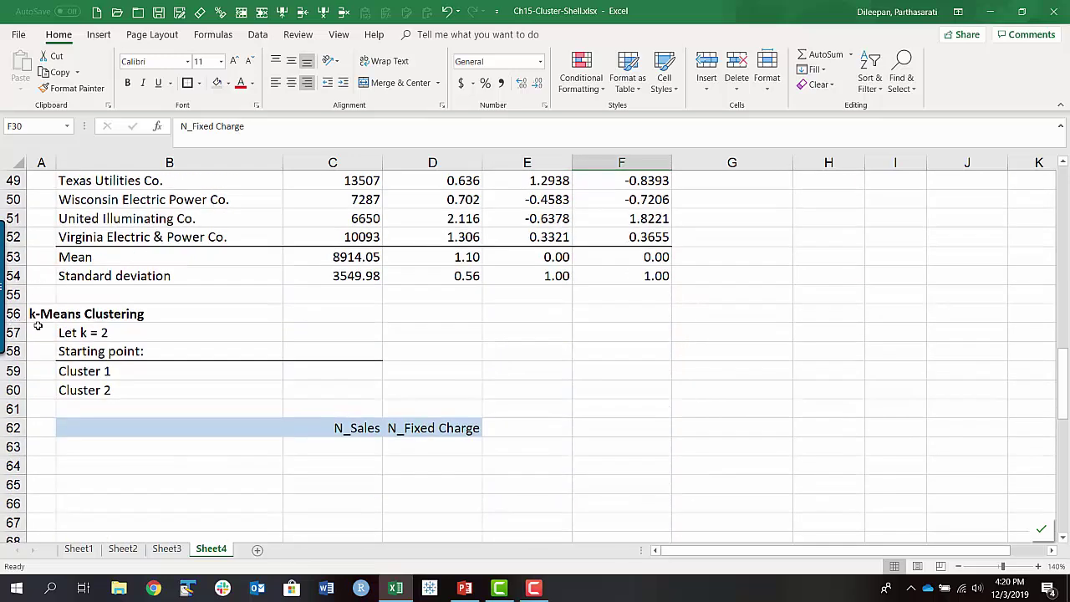
{"action": "left_click", "coordinate": [75, 333]}
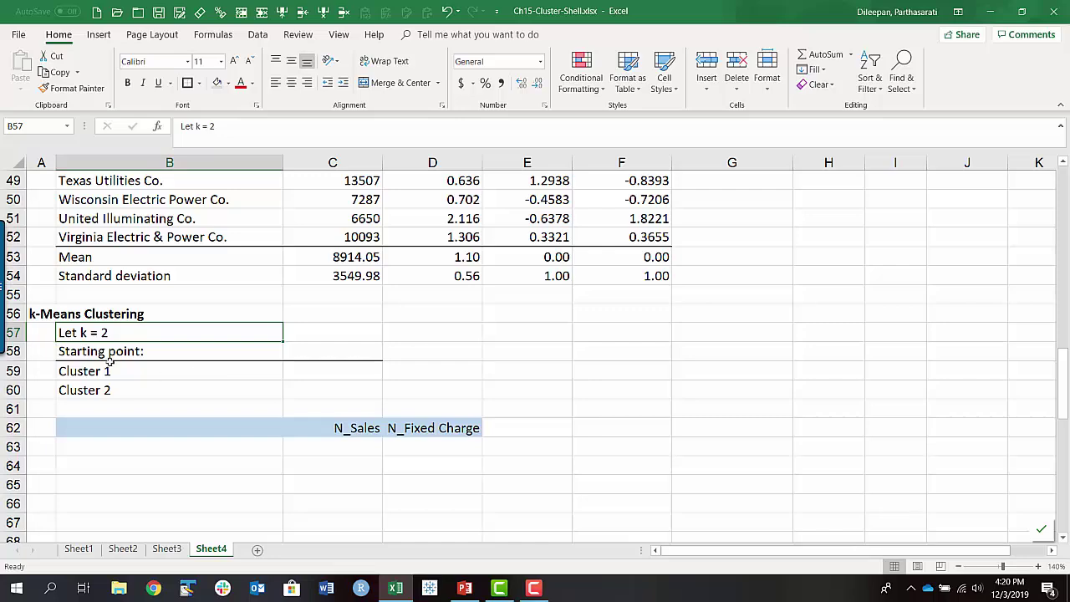
{"action": "left_click", "coordinate": [294, 369]}
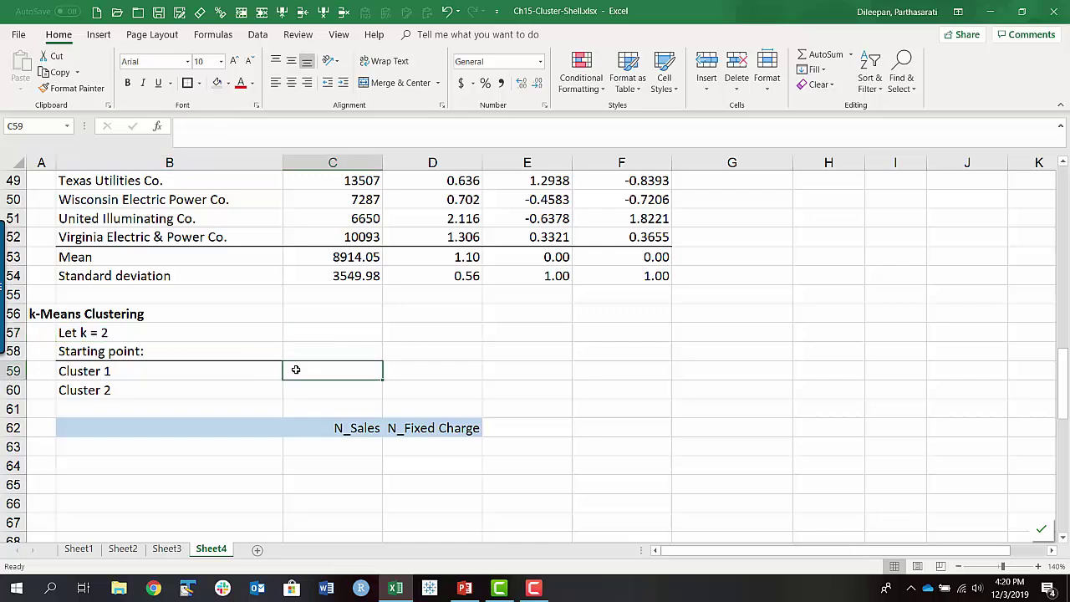
{"action": "scroll", "coordinate": [208, 227], "scroll_direction": "up", "scroll_amount": 1}
{"action": "scroll", "coordinate": [208, 226], "scroll_direction": "up", "scroll_amount": 8}
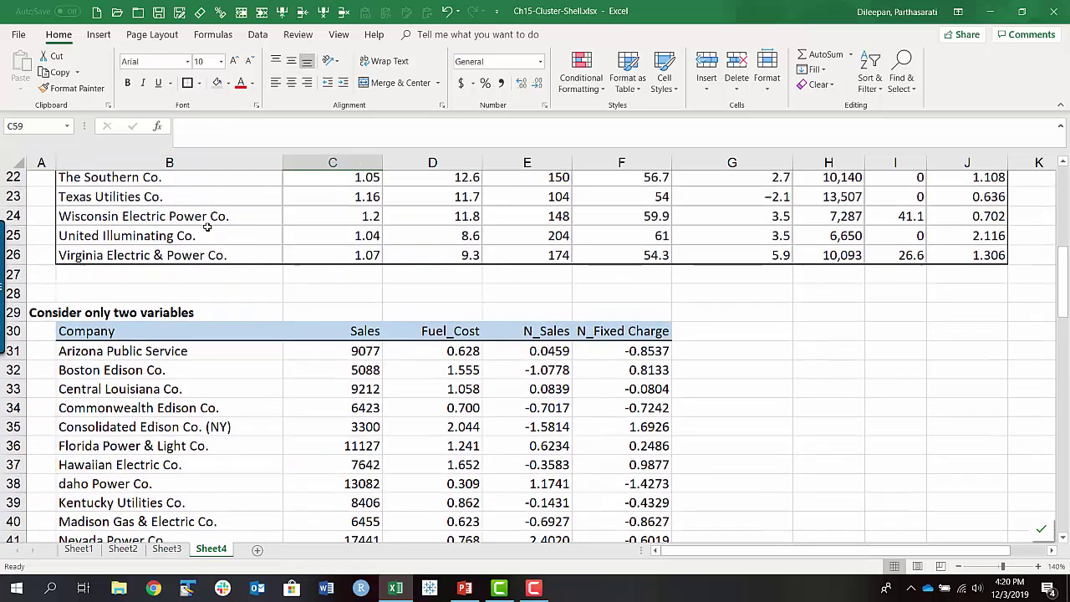
{"action": "scroll", "coordinate": [334, 277], "scroll_direction": "down", "scroll_amount": 4}
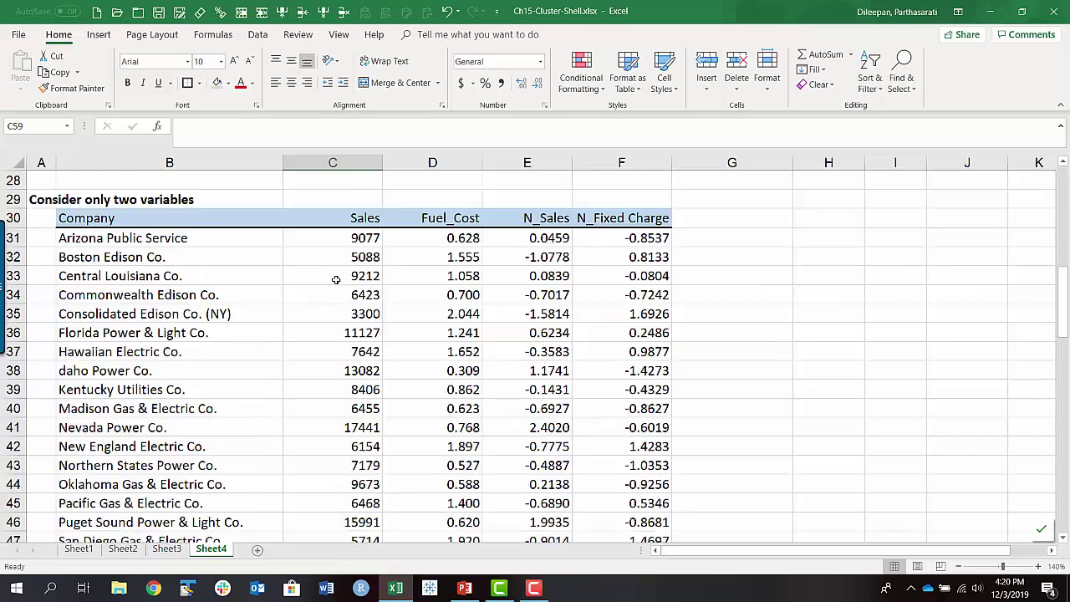
{"action": "scroll", "coordinate": [333, 277], "scroll_direction": "down", "scroll_amount": 4}
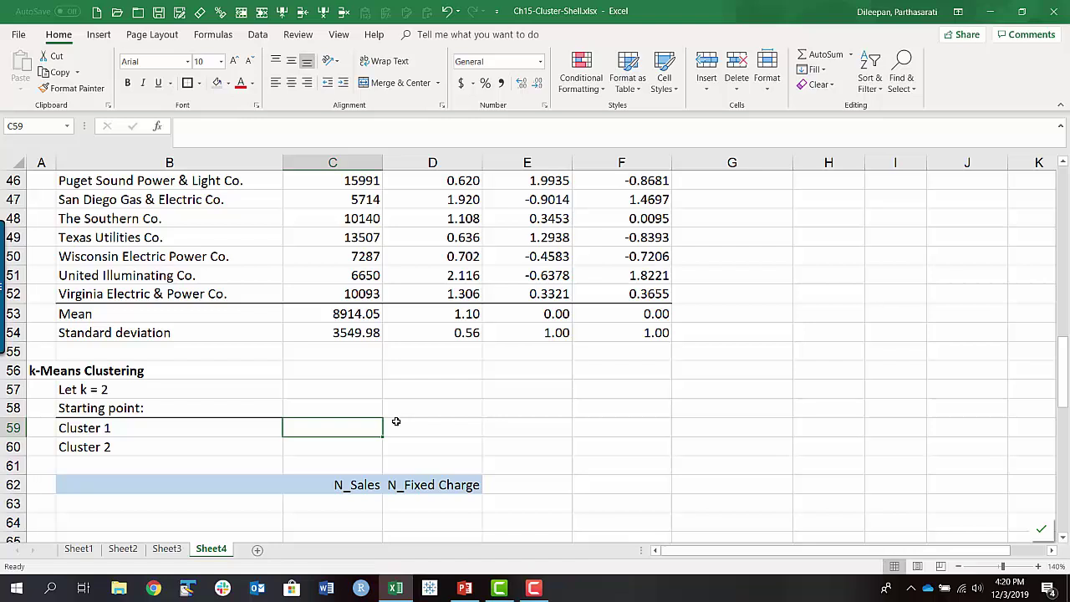
{"action": "type", "text": "Arizona"}
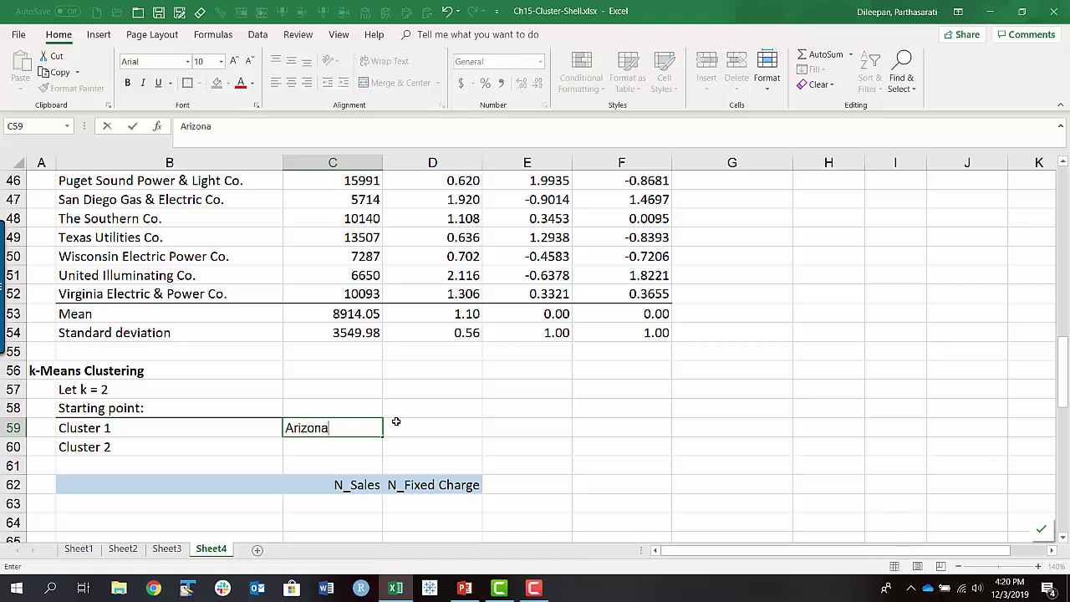
{"action": "type", "text": ", Boston"}
{"action": "key", "text": "Return"}
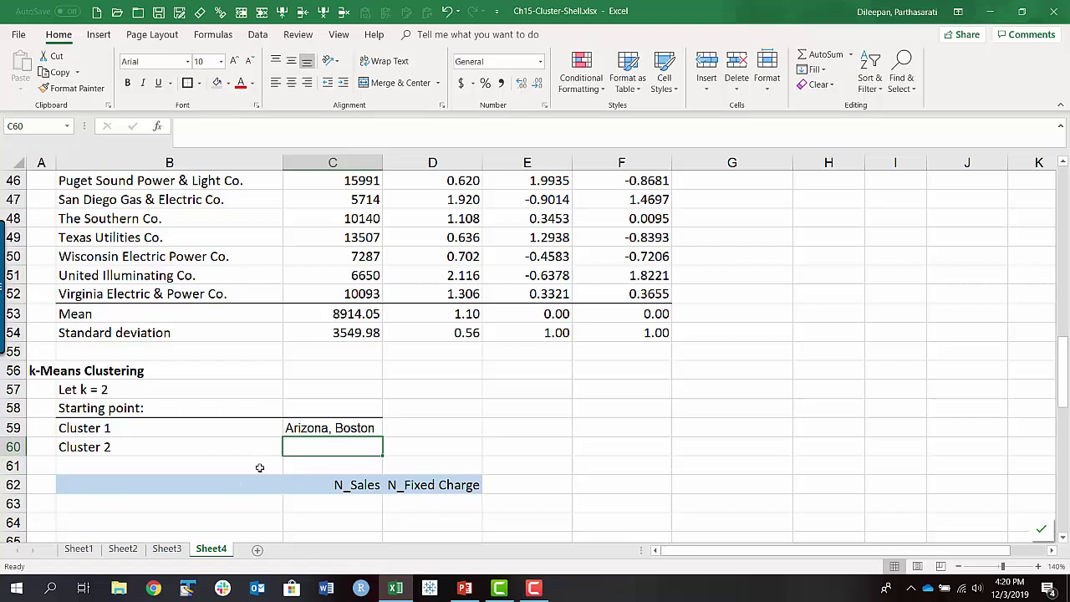
- Enter "Central, Commonwealth, Consolidated" in C60 as the starting members of Cluster 2
{"action": "type", "text": "Cengra"}
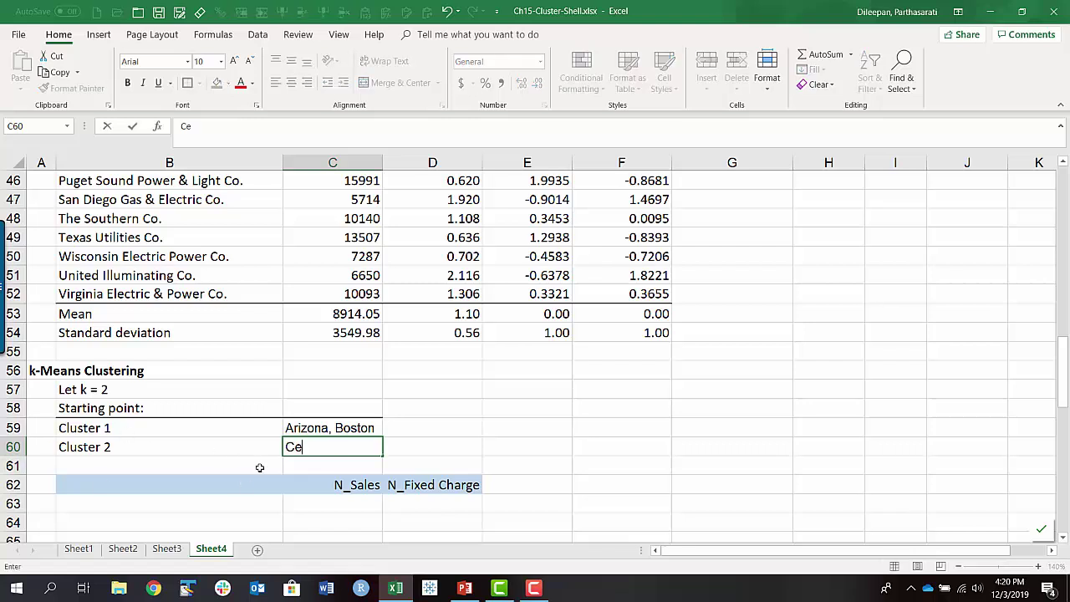
{"action": "key", "text": "BackSpace"}
{"action": "key", "text": "BackSpace"}
{"action": "key", "text": "BackSpace"}
{"action": "type", "text": "tral, Comm"}
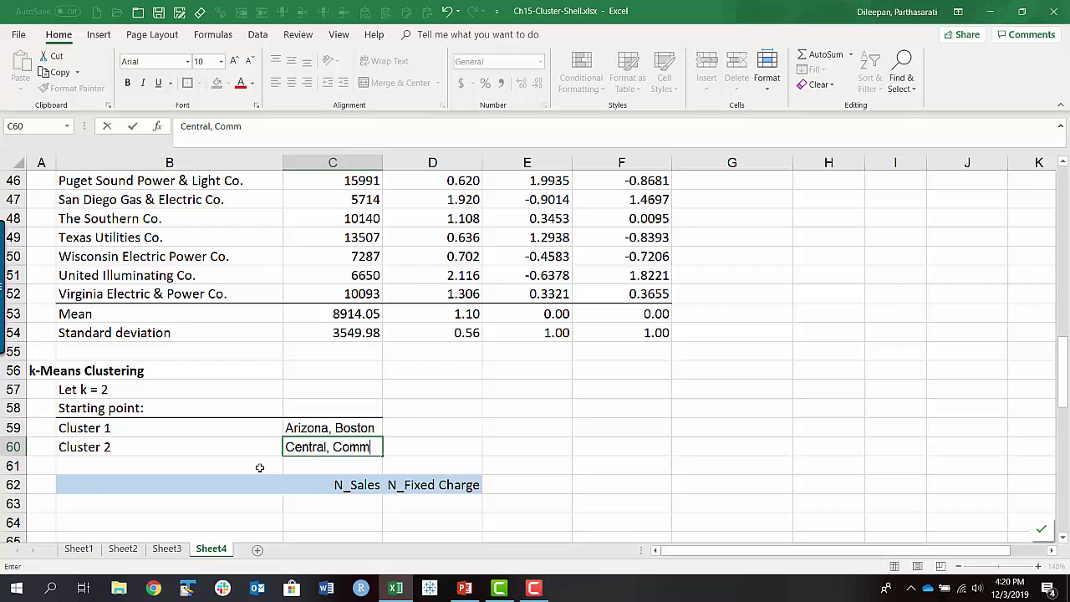
{"action": "type", "text": "onwealth, "}
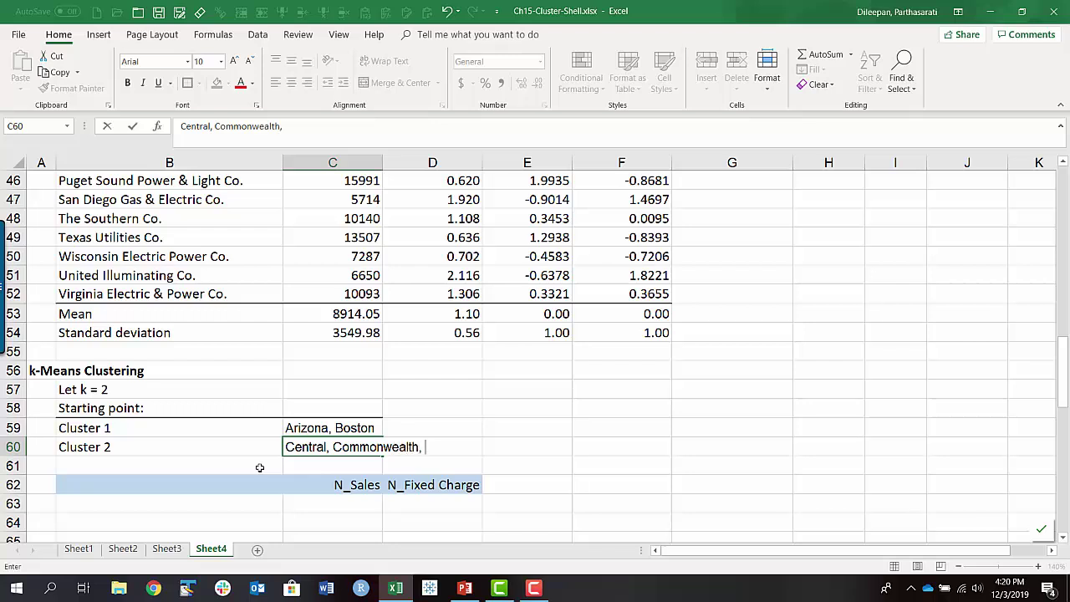
{"action": "type", "text": "Consolidated"}
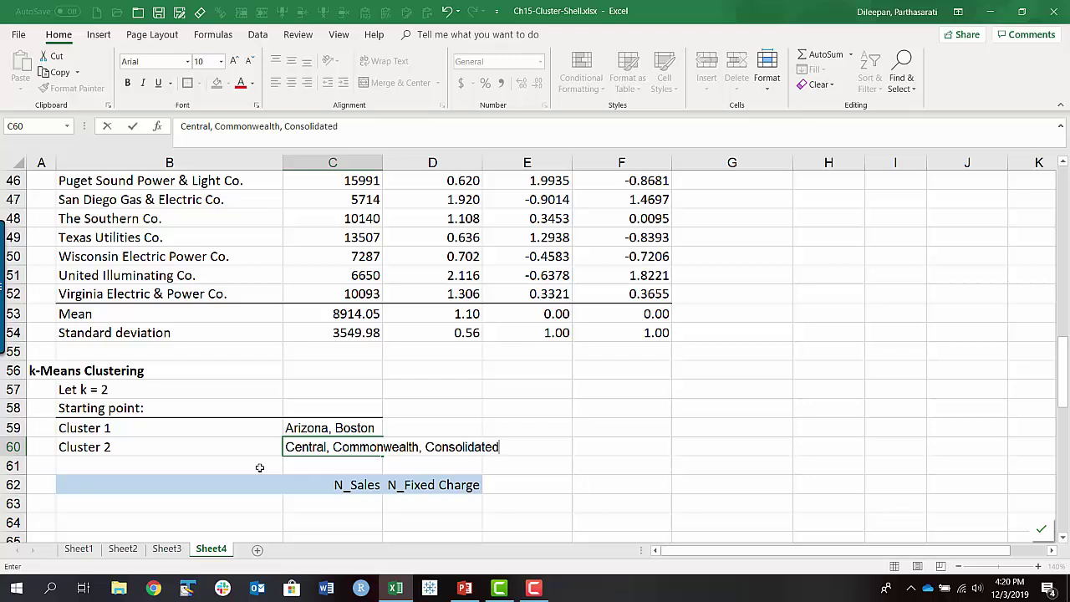
{"action": "key", "text": "Return"}
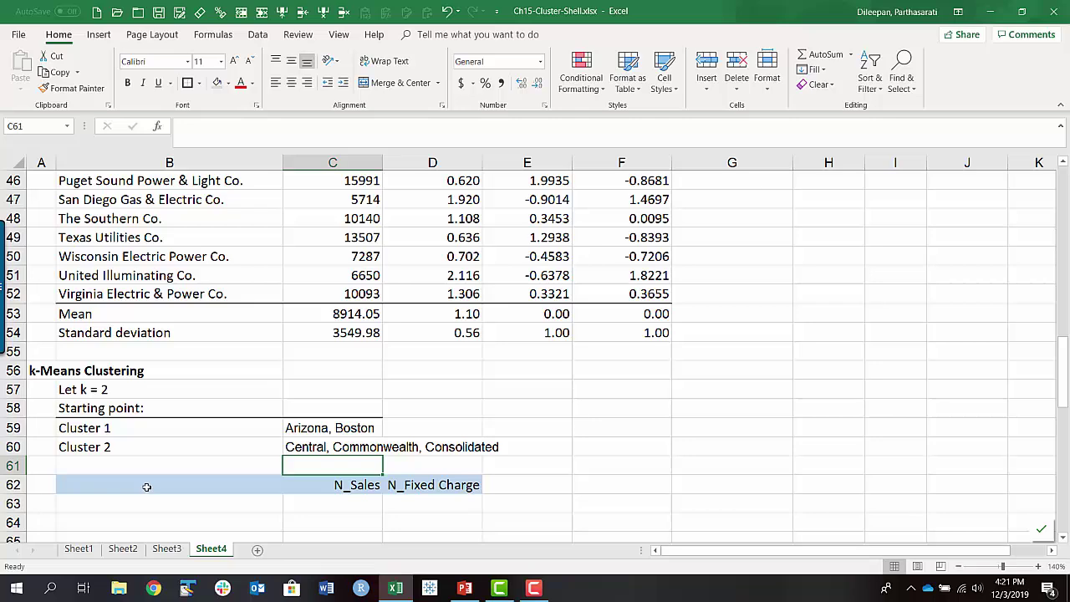
- Enter the row labels Arizona in B63 and Boston in B64 under the N_Sales and N_Fixed Charge header row
{"action": "scroll", "coordinate": [81, 389], "scroll_direction": "down", "scroll_amount": 1}
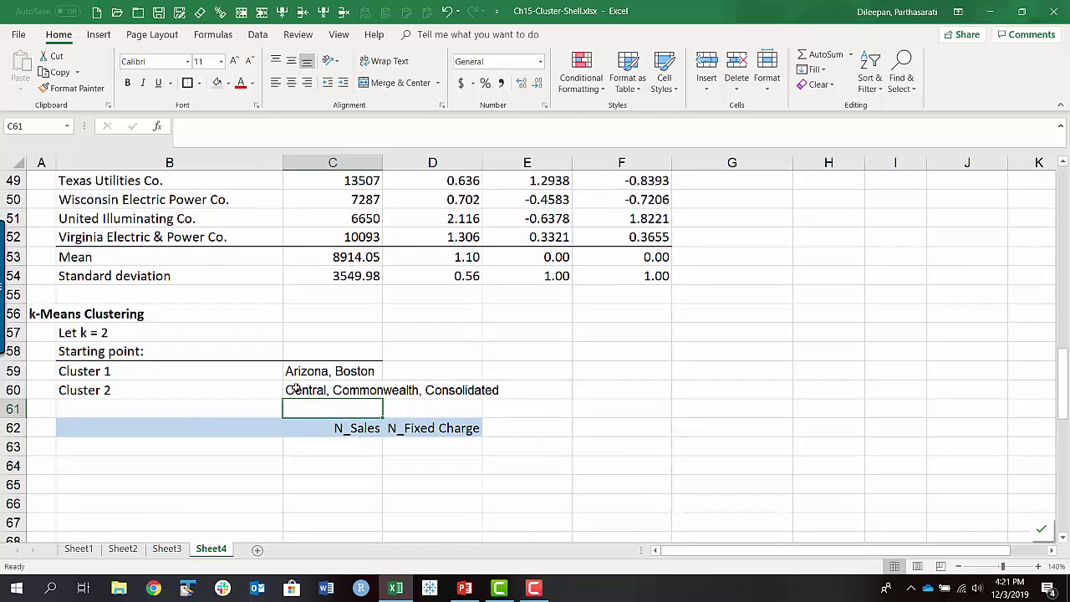
{"action": "left_click", "coordinate": [95, 451]}
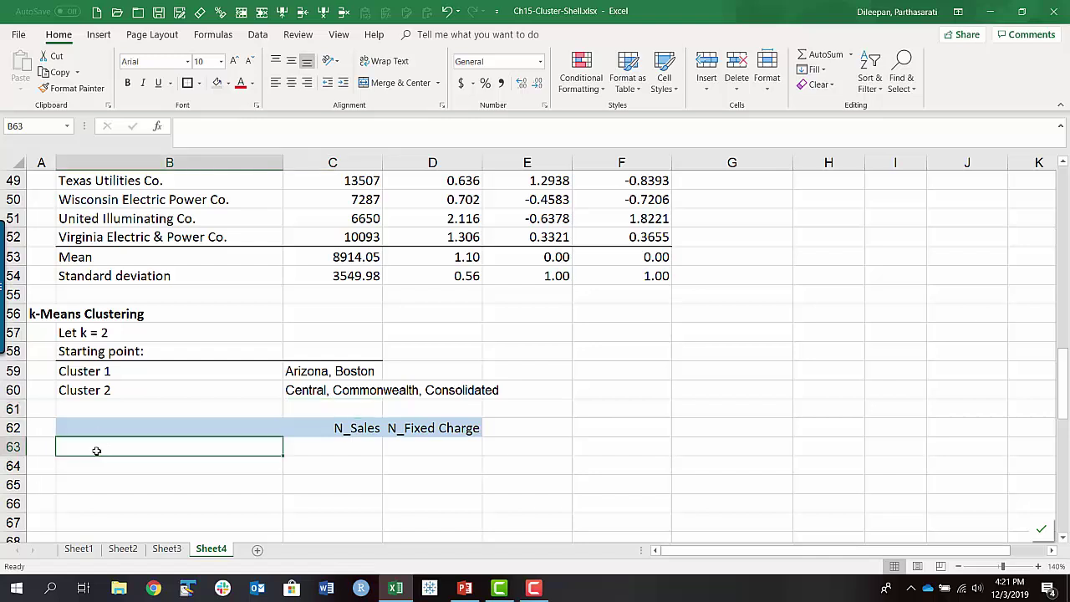
{"action": "type", "text": "Arizona"}
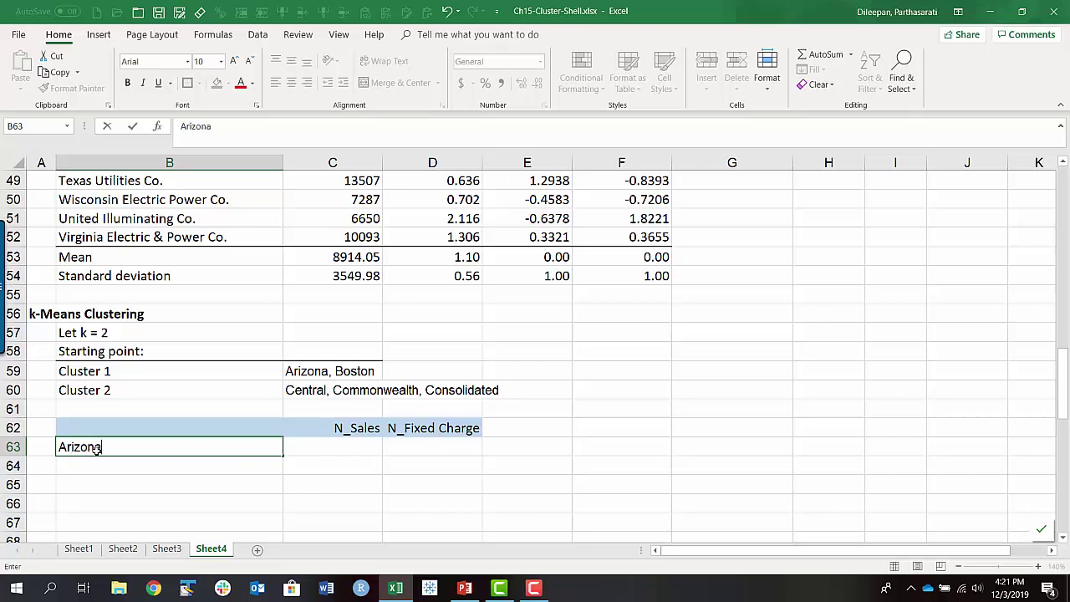
{"action": "key", "text": "Return"}
{"action": "type", "text": "Bos"}
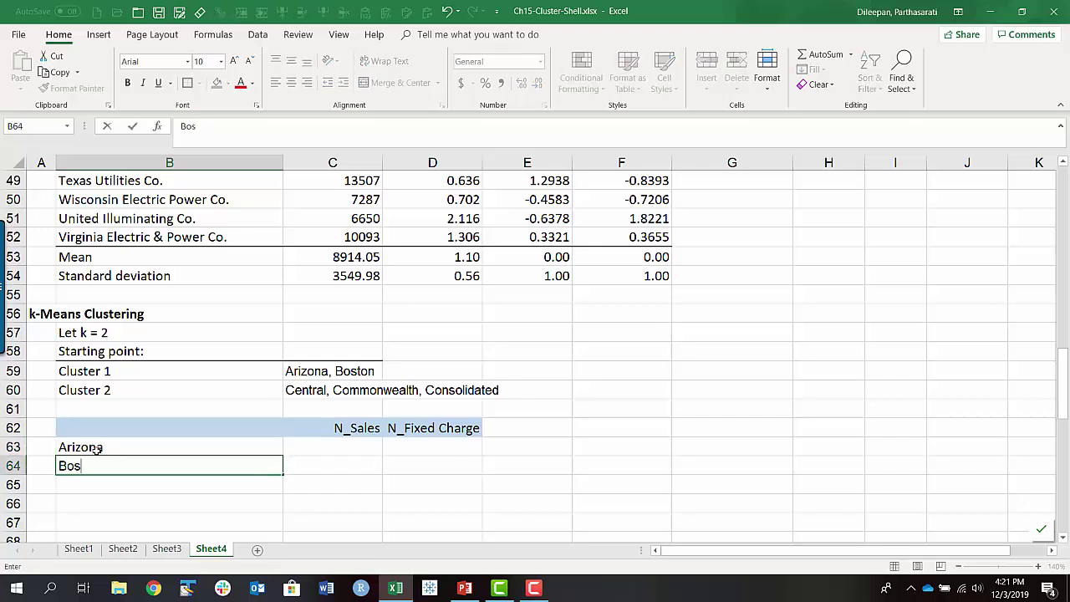
{"action": "type", "text": "ton"}
{"action": "key", "text": "Return"}
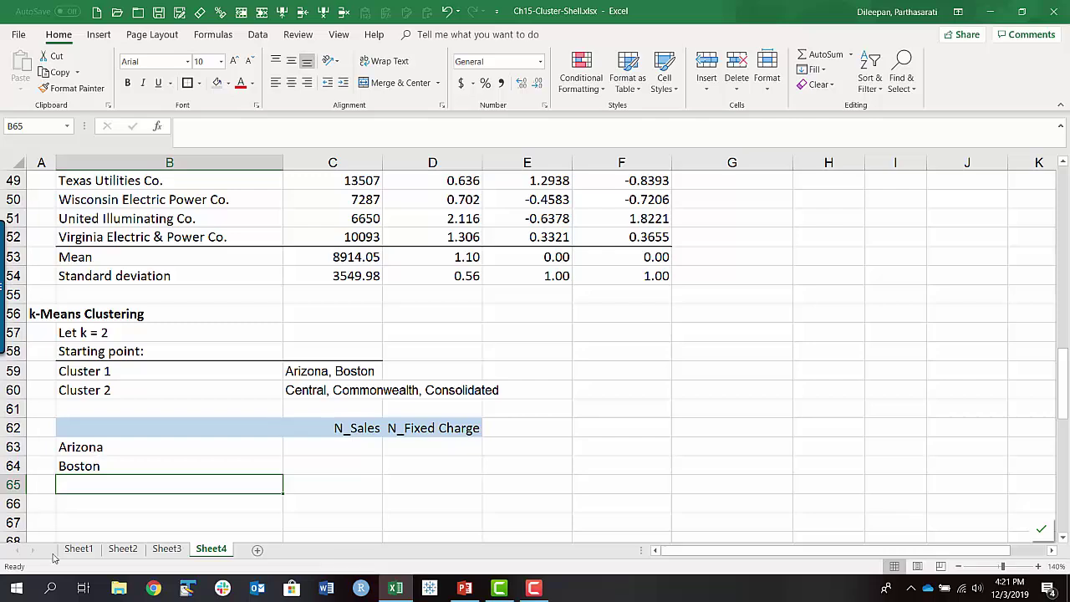
- Link C63 to Arizona's N_Sales value with =E31 and fill the formula across C63:D64
{"action": "left_click", "coordinate": [337, 445]}
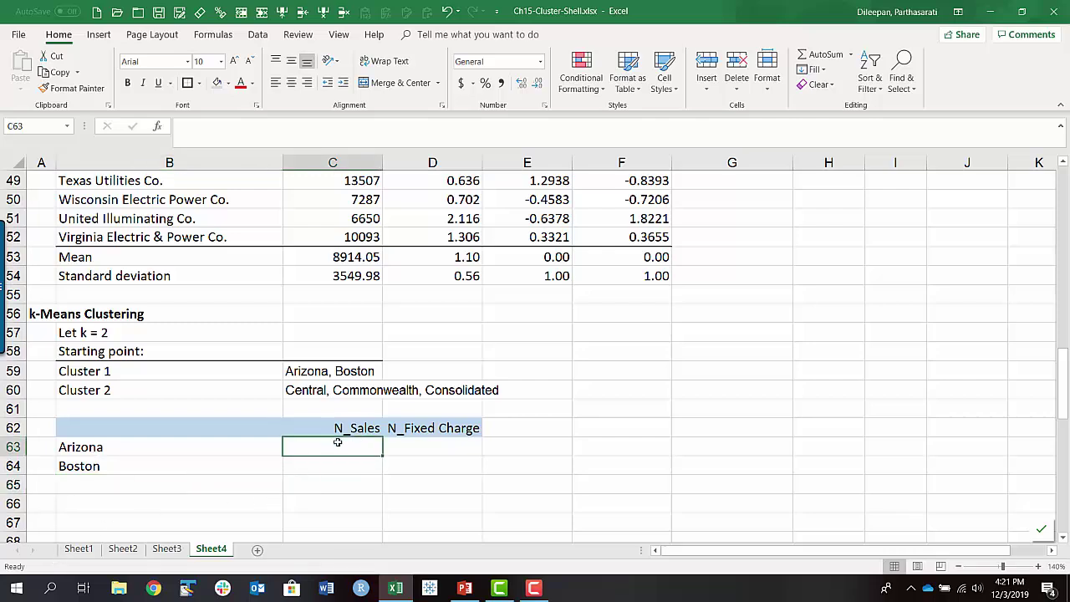
{"action": "type", "text": "="}
{"action": "scroll", "coordinate": [577, 387], "scroll_direction": "up", "scroll_amount": 3}
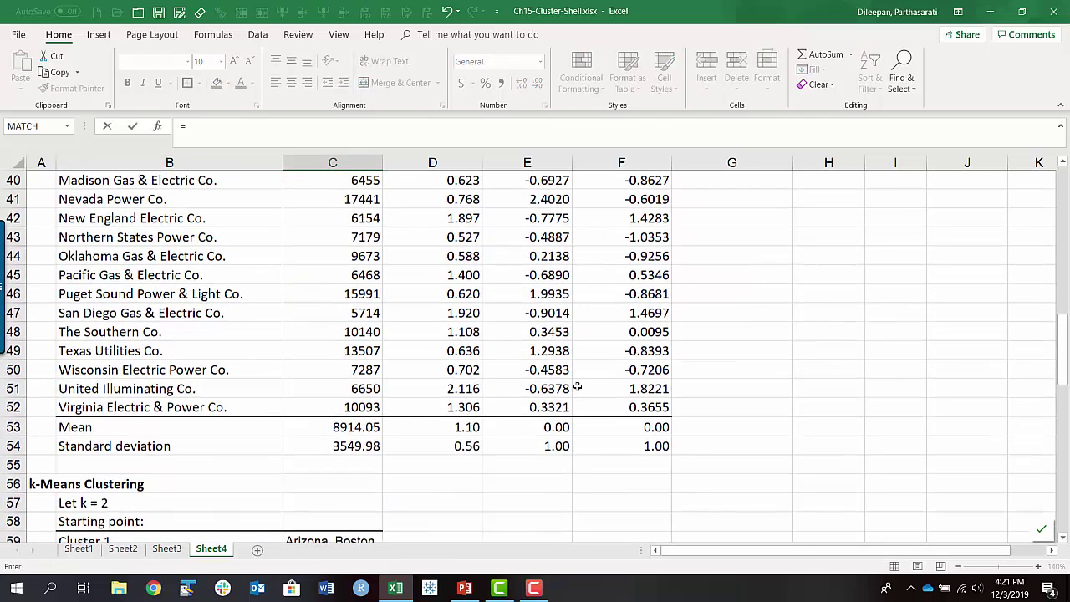
{"action": "scroll", "coordinate": [577, 387], "scroll_direction": "up", "scroll_amount": 5}
{"action": "left_click", "coordinate": [555, 296]}
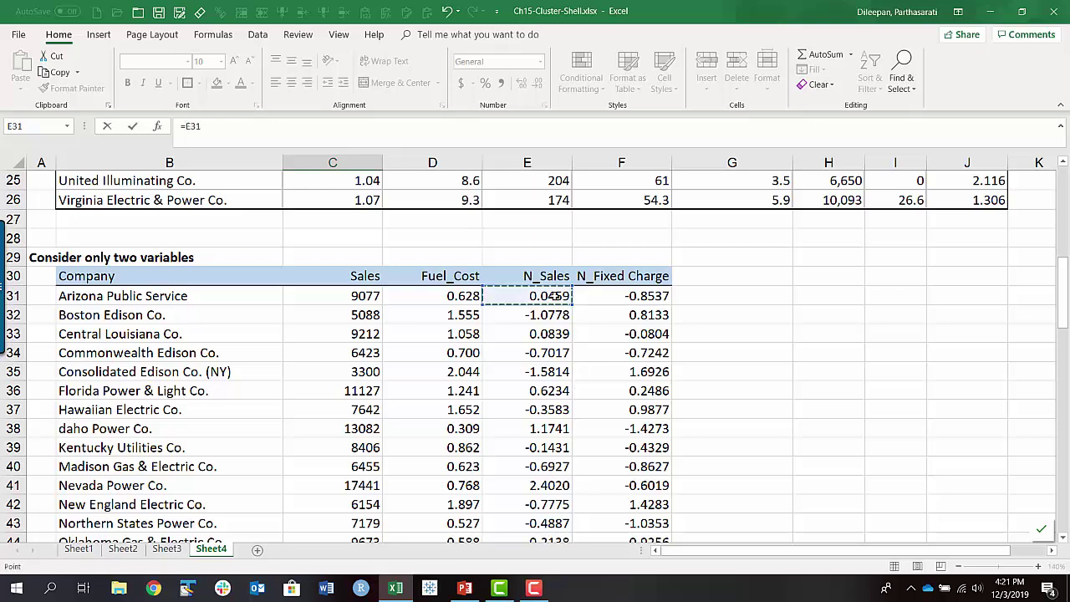
{"action": "key", "text": "Return"}
{"action": "scroll", "coordinate": [456, 353], "scroll_direction": "down", "scroll_amount": 3}
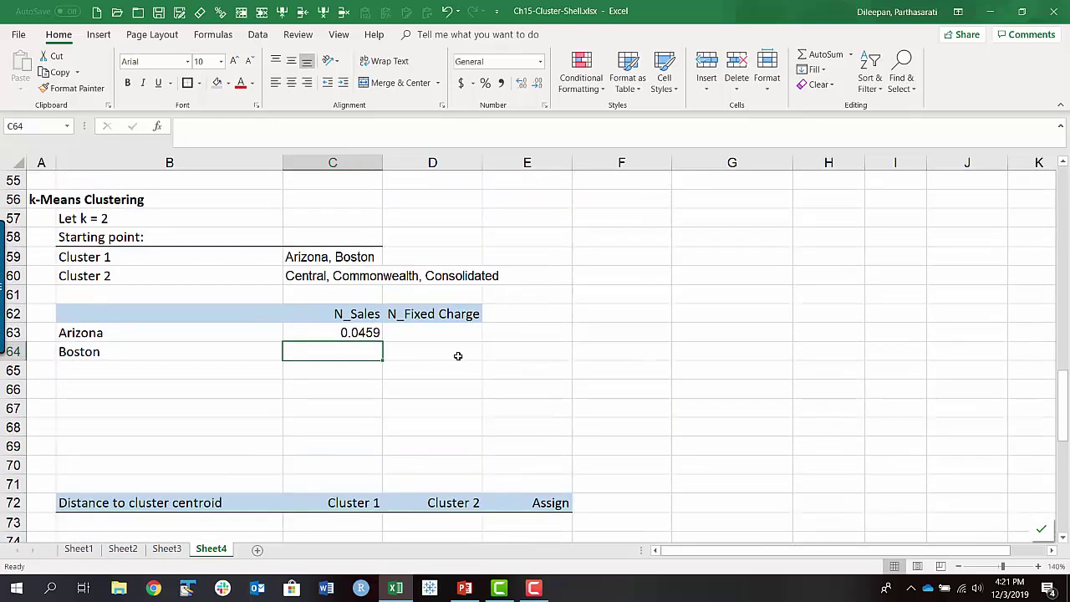
{"action": "left_click", "coordinate": [364, 332]}
{"action": "left_click_drag", "start_coordinate": [383, 341], "coordinate": [485, 361]}
- Add a bottom border beneath the Boston row, B64:D64
{"action": "left_click", "coordinate": [264, 354]}
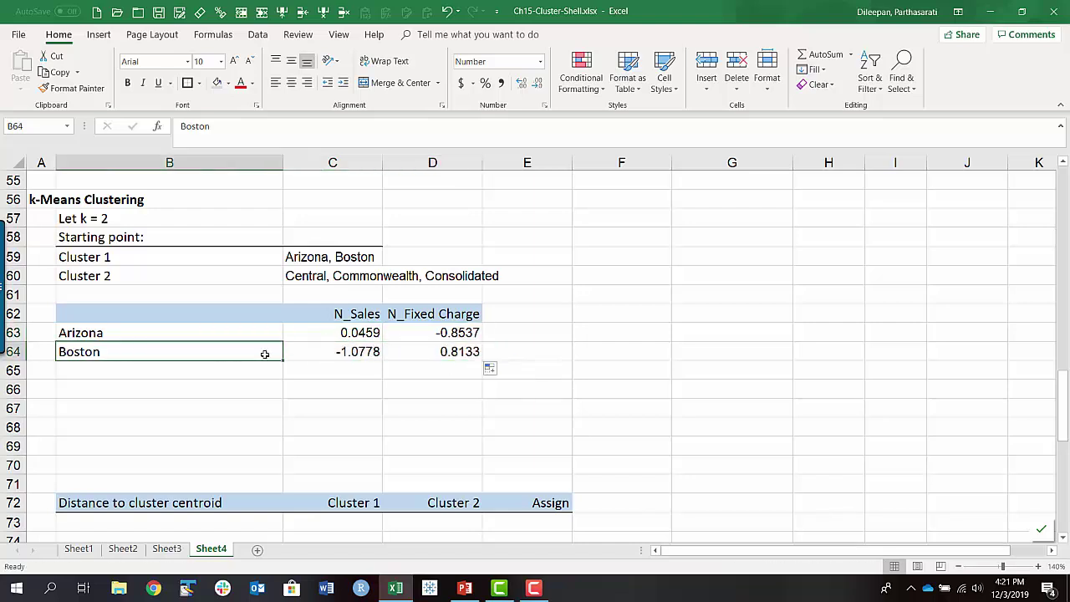
{"action": "left_click_drag", "start_coordinate": [264, 355], "coordinate": [406, 351]}
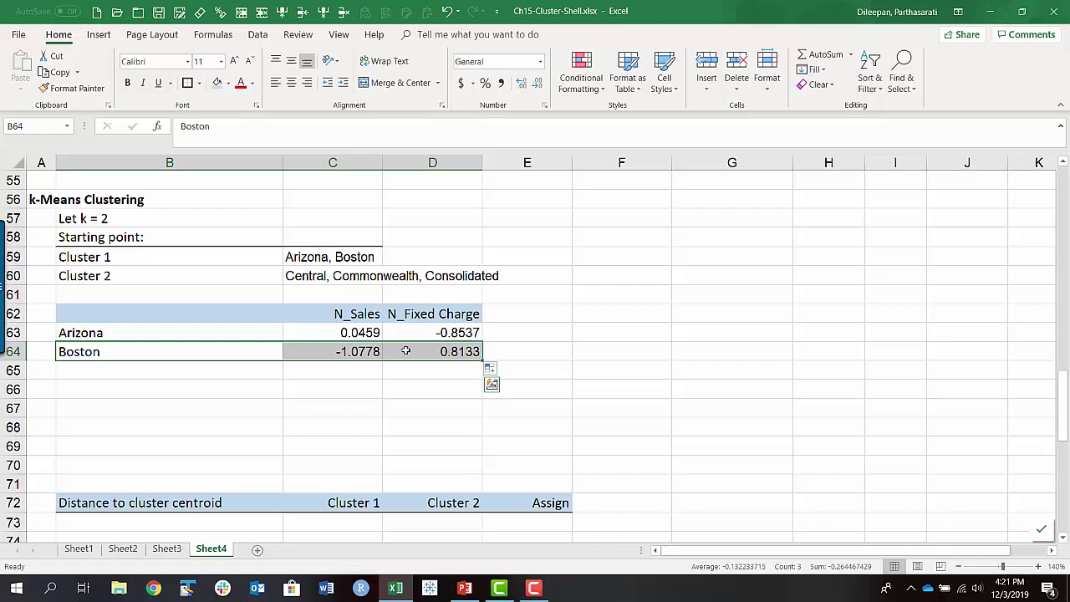
{"action": "left_click", "coordinate": [199, 83]}
{"action": "left_click", "coordinate": [204, 302]}
- Label B65 "Centroid" and calculate the average of C63:C64 in C65 with the AVERAGE function
{"action": "left_click", "coordinate": [159, 368]}
{"action": "type", "text": "Ce"}
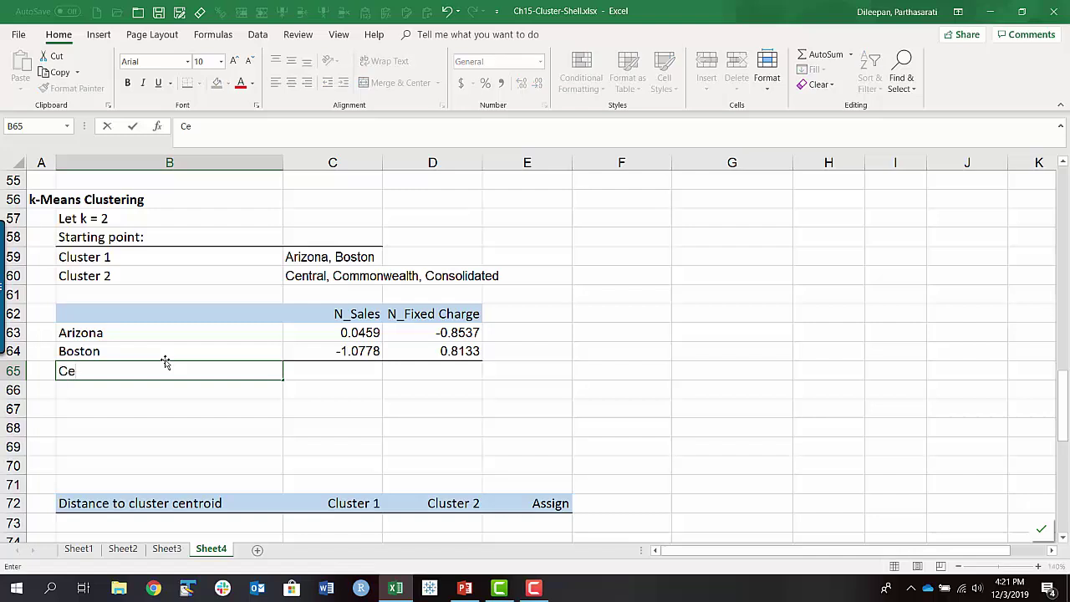
{"action": "type", "text": "ntroid"}
{"action": "key", "text": "Tab"}
{"action": "type", "text": "=a"}
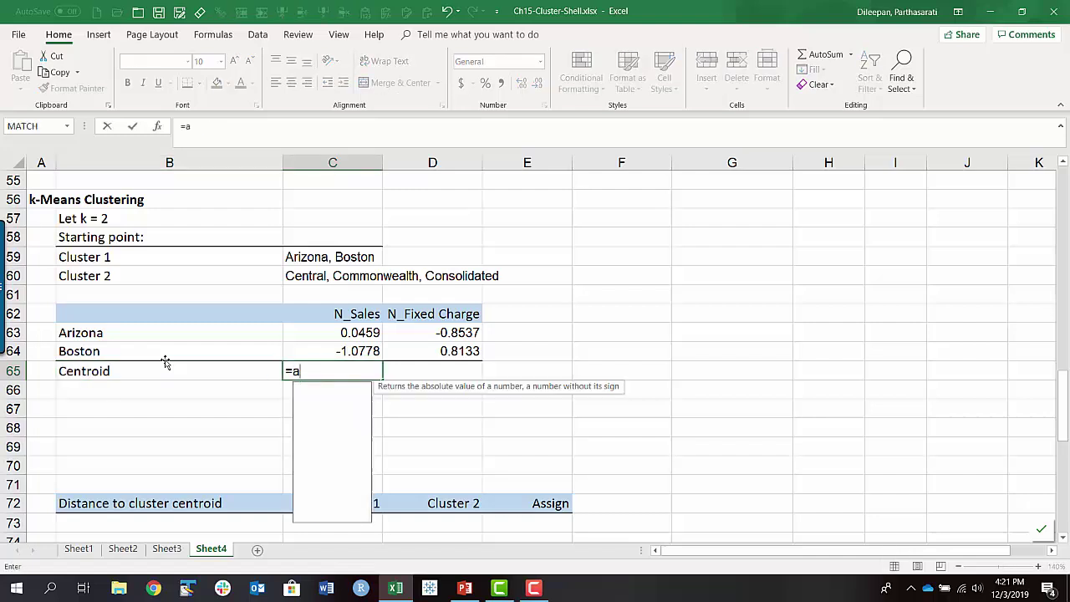
{"action": "type", "text": "ver"}
{"action": "key", "text": "Tab"}
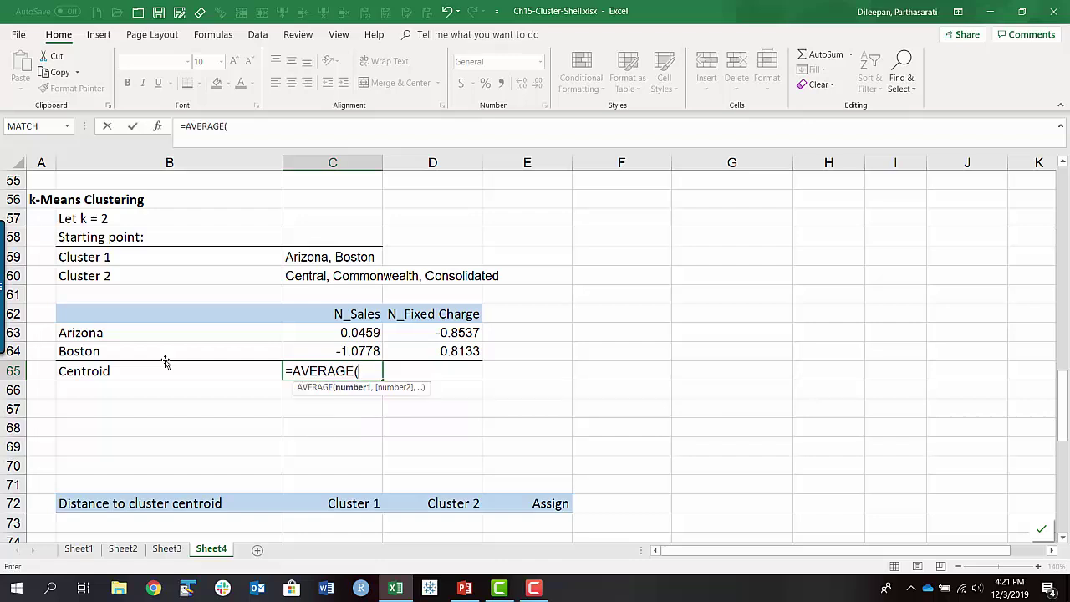
{"action": "key", "text": "Up"}
{"action": "key", "text": "shift+Up"}
{"action": "key", "text": "Return"}
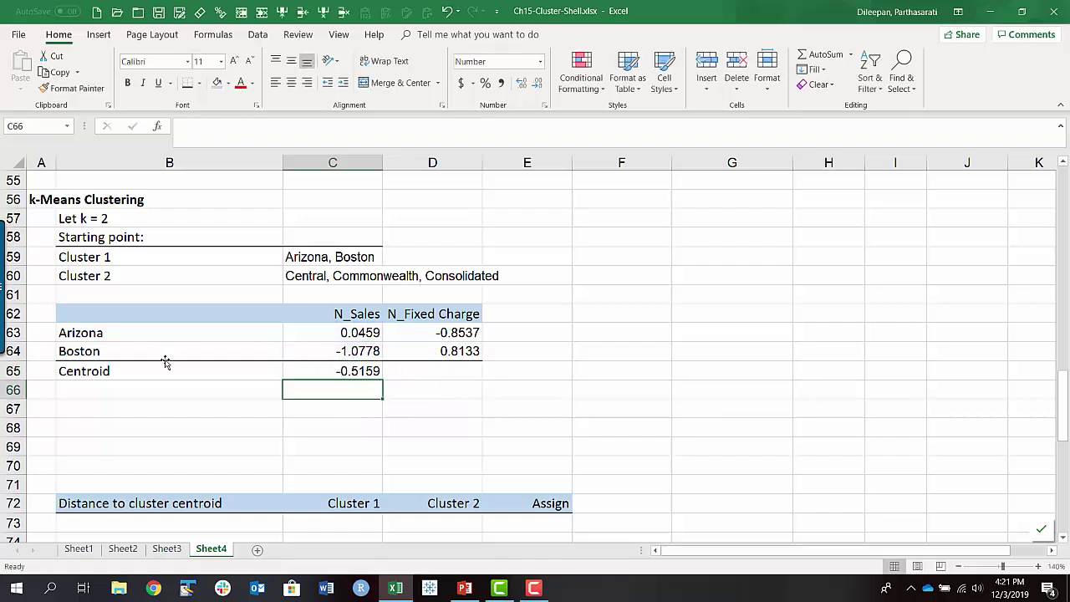
- Copy the centroid average formula from C65 to D65 for N_Fixed Charge
{"action": "key", "text": "Up"}
{"action": "key", "text": "ctrl+c"}
{"action": "key", "text": "Right"}
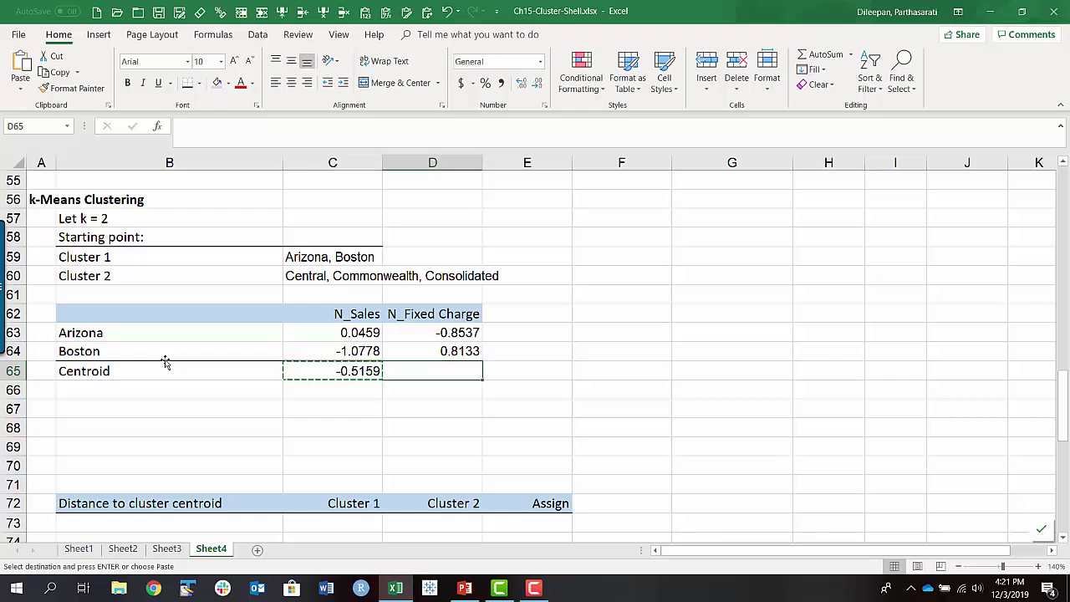
{"action": "key", "text": "Return"}
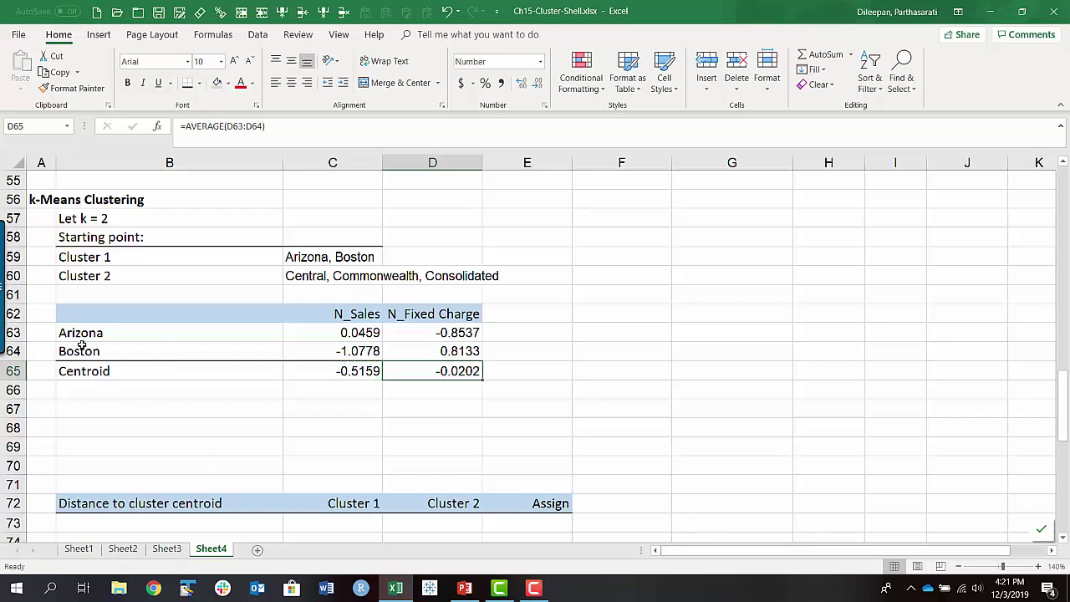
- Enter the second cluster's row labels Central, Commonwealth and Consolidated in B67:B69
{"action": "left_click", "coordinate": [112, 411]}
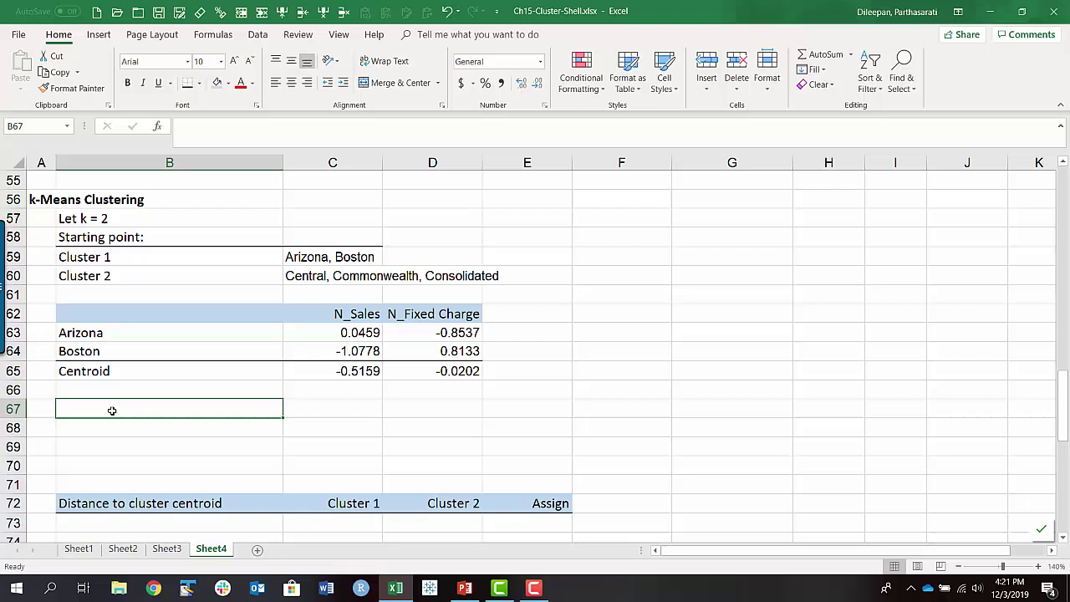
{"action": "type", "text": "="}
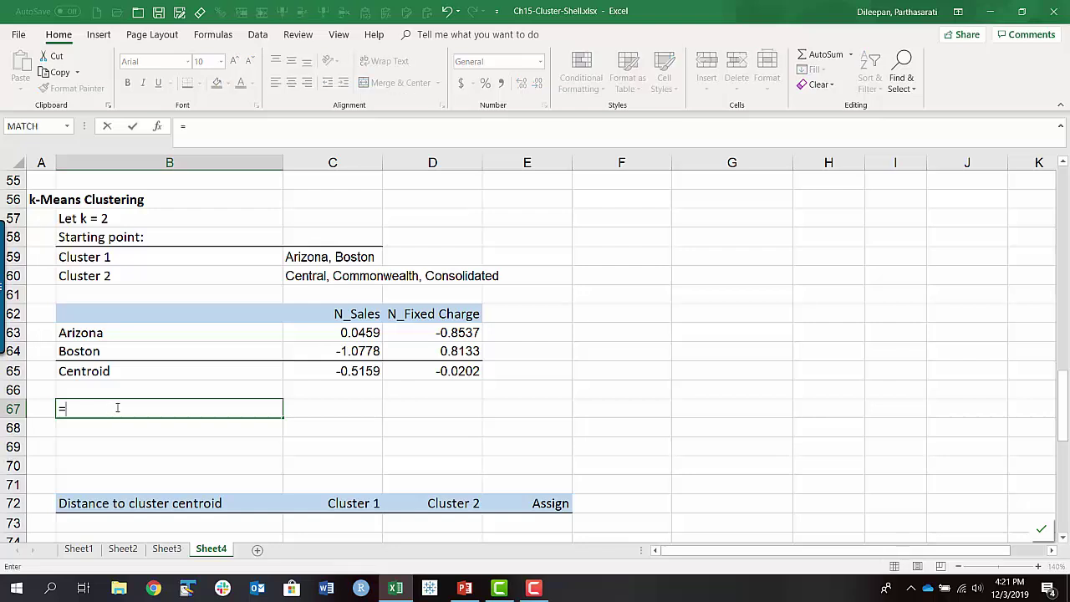
{"action": "key", "text": "Escape"}
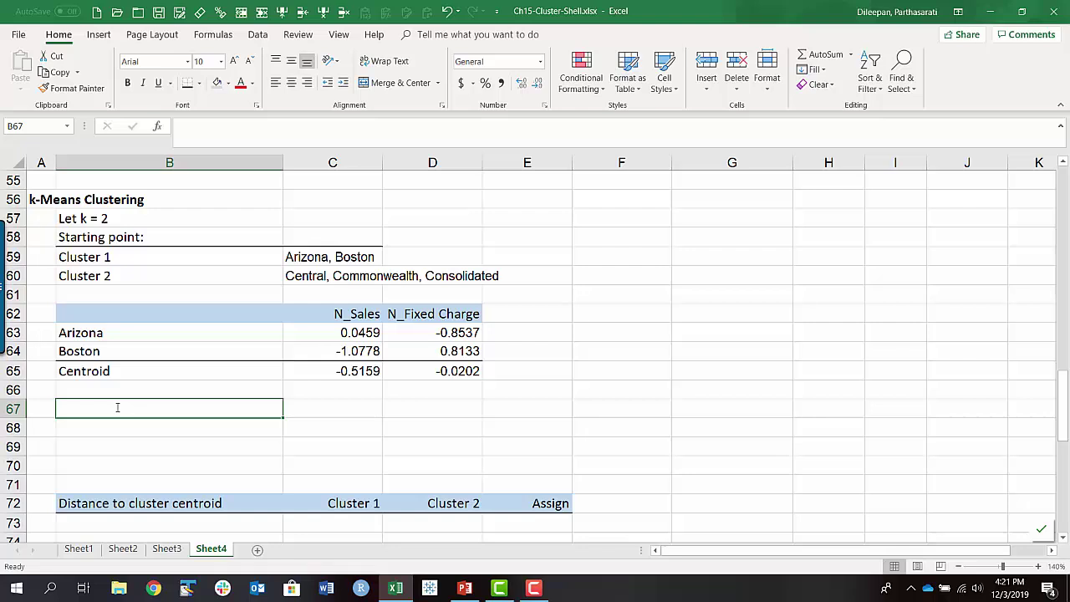
{"action": "type", "text": "Central"}
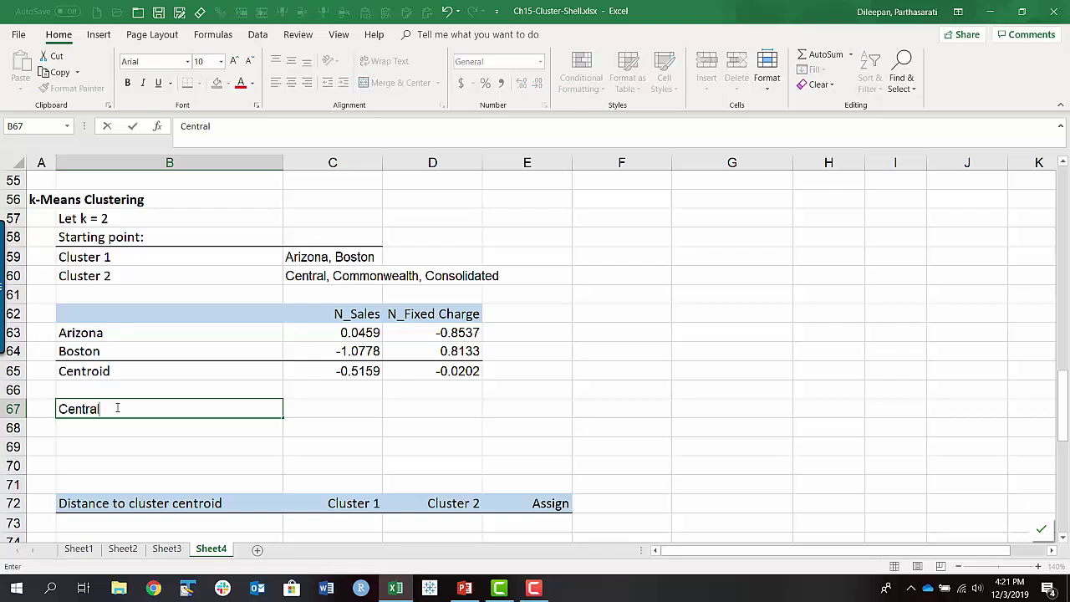
{"action": "key", "text": "Return"}
{"action": "type", "text": "Com"}
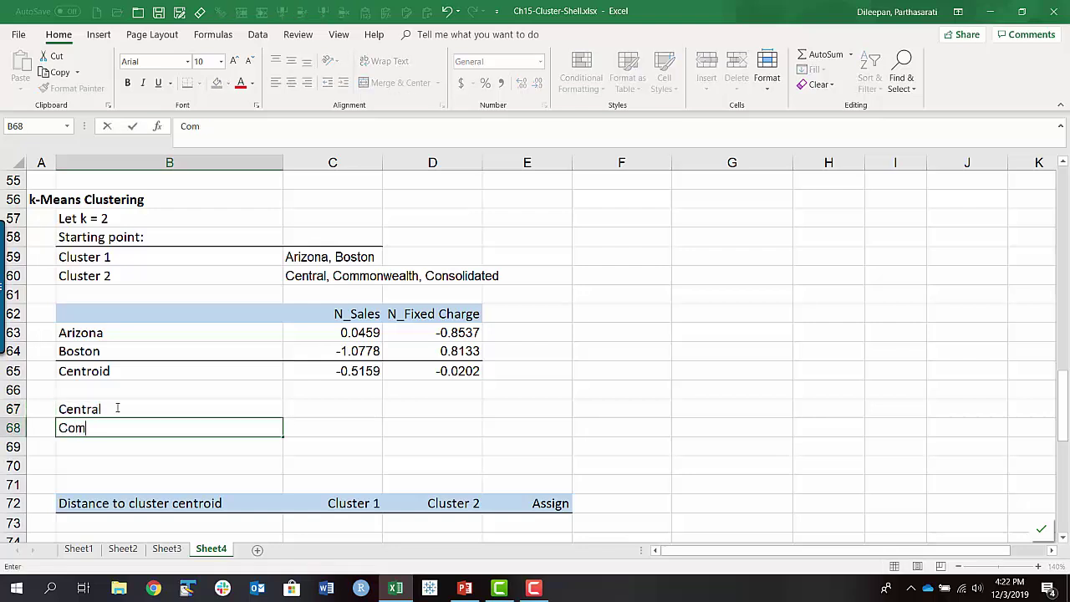
{"action": "type", "text": "monwealth"}
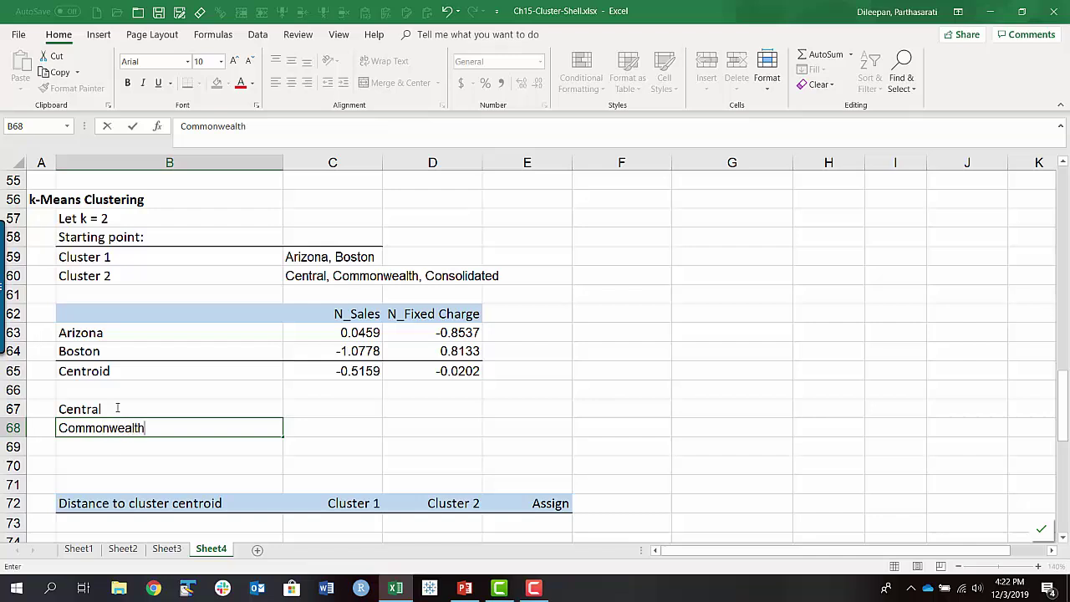
{"action": "key", "text": "Return"}
{"action": "type", "text": "Cons"}
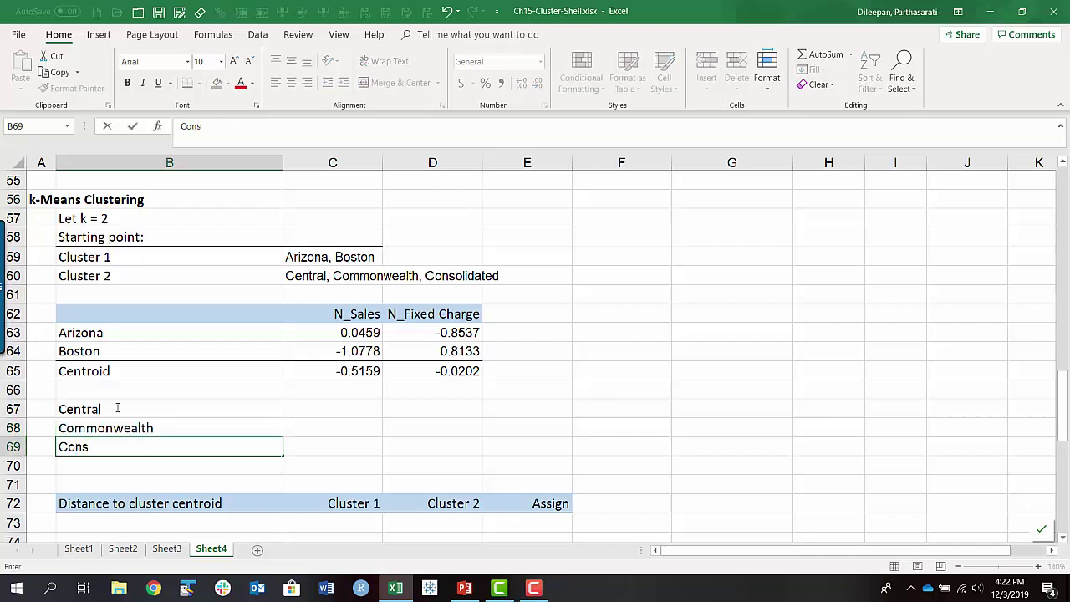
{"action": "type", "text": "olidated"}
{"action": "key", "text": "Return"}
- Link C67 to Central's N_Sales value with =E33 and fill the formula across C67:D69
{"action": "left_click", "coordinate": [324, 409]}
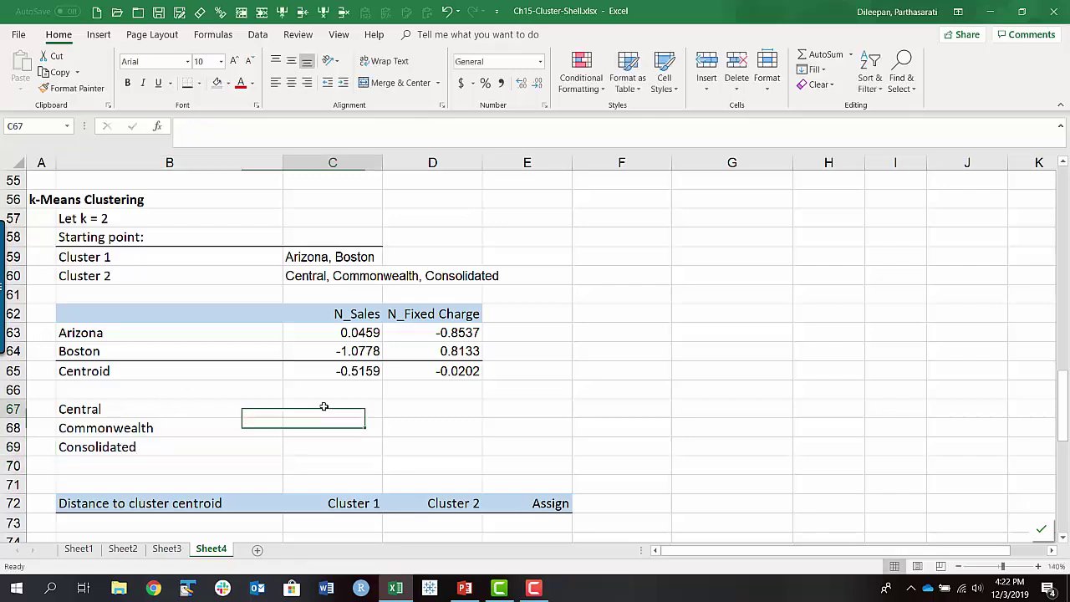
{"action": "type", "text": "="}
{"action": "scroll", "coordinate": [410, 380], "scroll_direction": "up", "scroll_amount": 12}
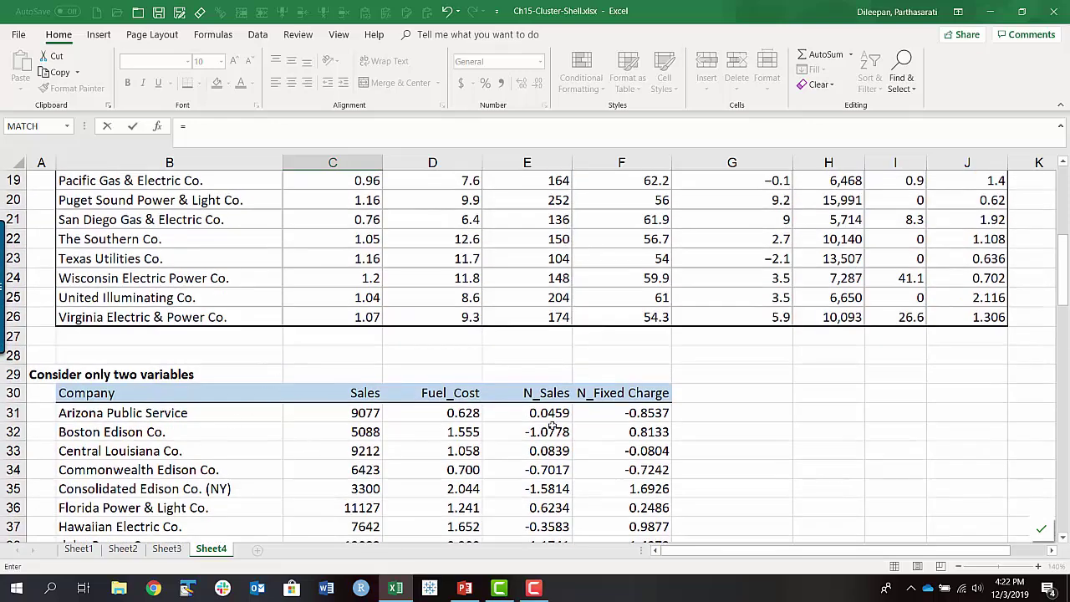
{"action": "left_click", "coordinate": [551, 449]}
{"action": "key", "text": "Return"}
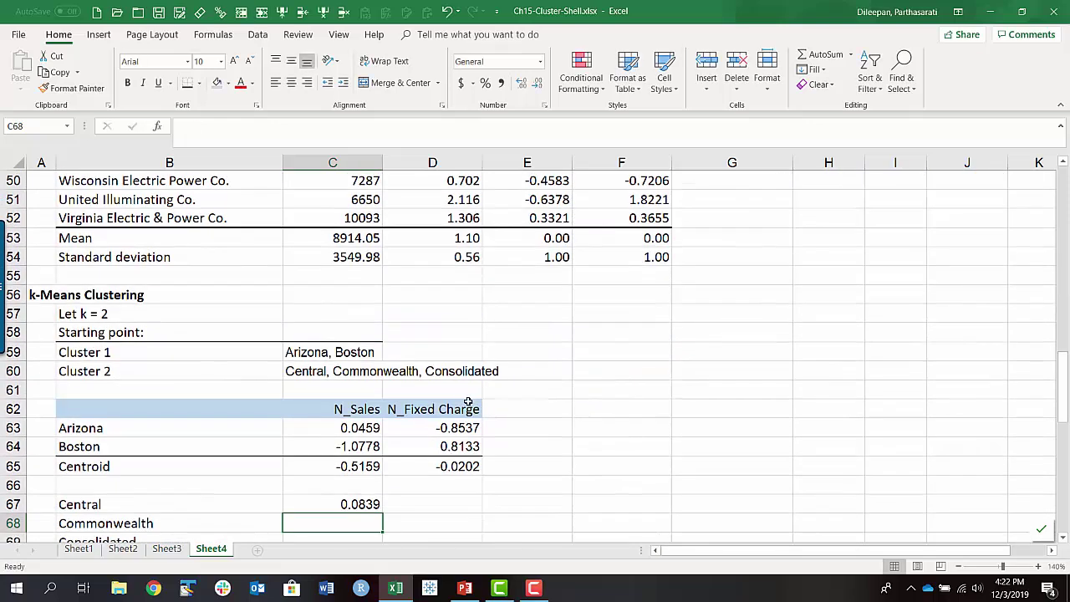
{"action": "left_click", "coordinate": [369, 333]}
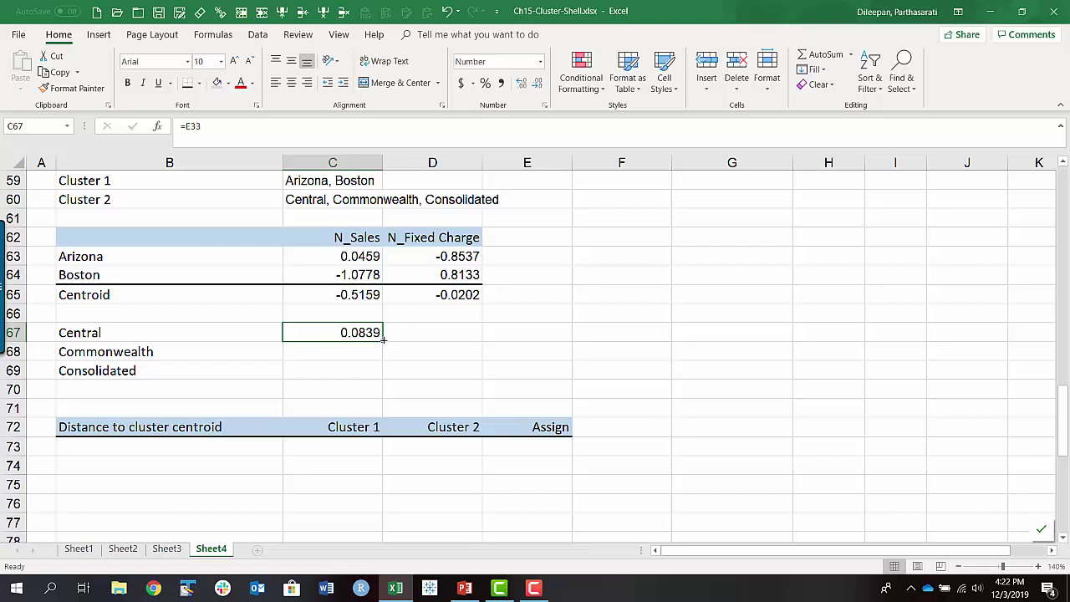
{"action": "left_click_drag", "start_coordinate": [386, 341], "coordinate": [482, 380]}
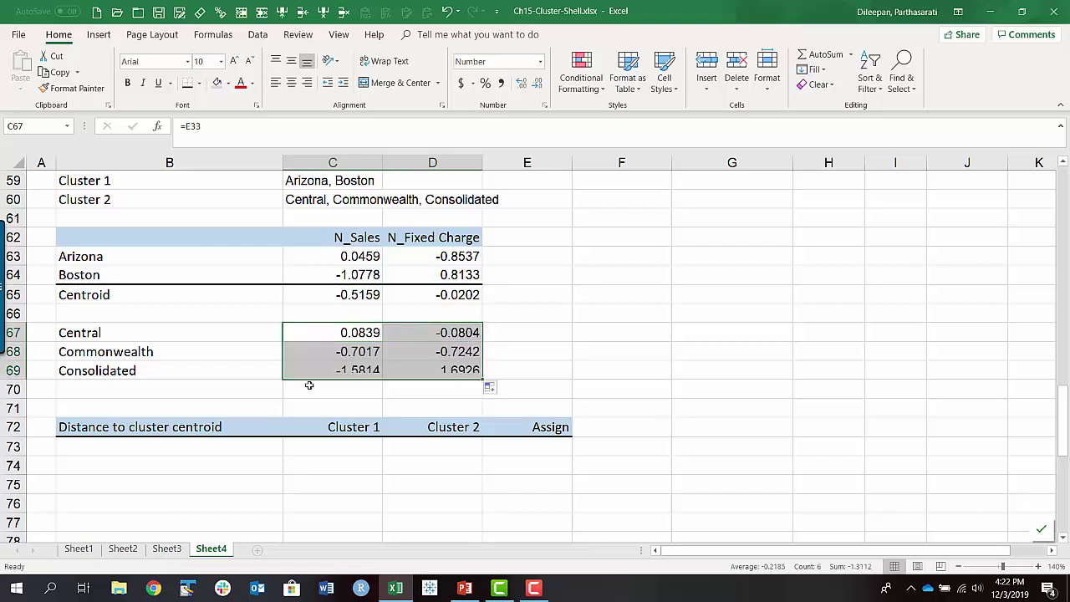
- Copy the Centroid label from B65 to B70 and add a bottom border beneath the Consolidated row, B69:D69
{"action": "left_click", "coordinate": [127, 298]}
{"action": "key", "text": "ctrl+c"}
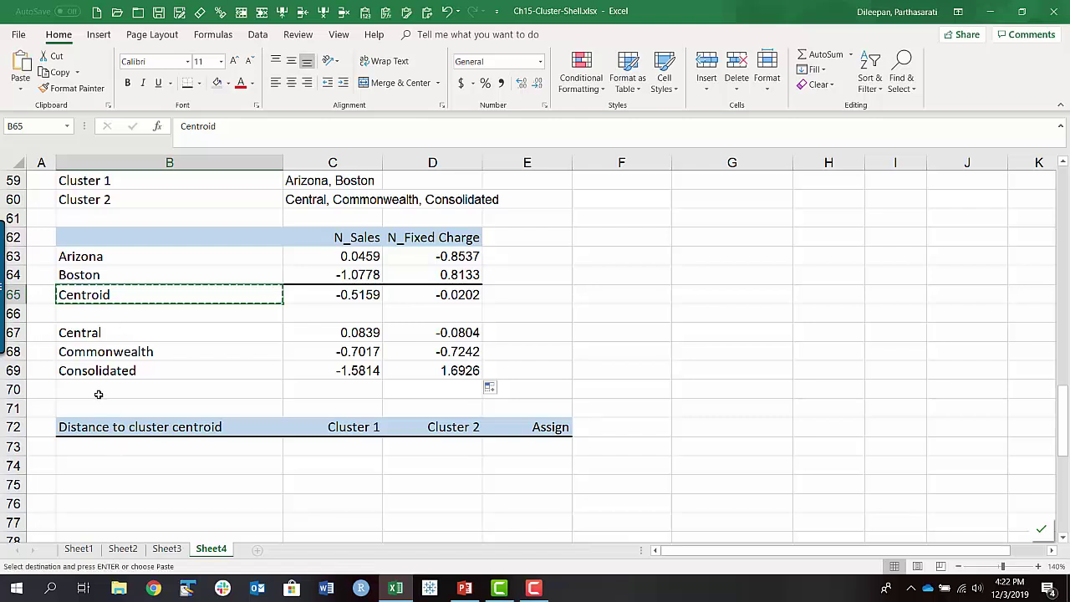
{"action": "left_click", "coordinate": [90, 384]}
{"action": "key", "text": "ctrl+v"}
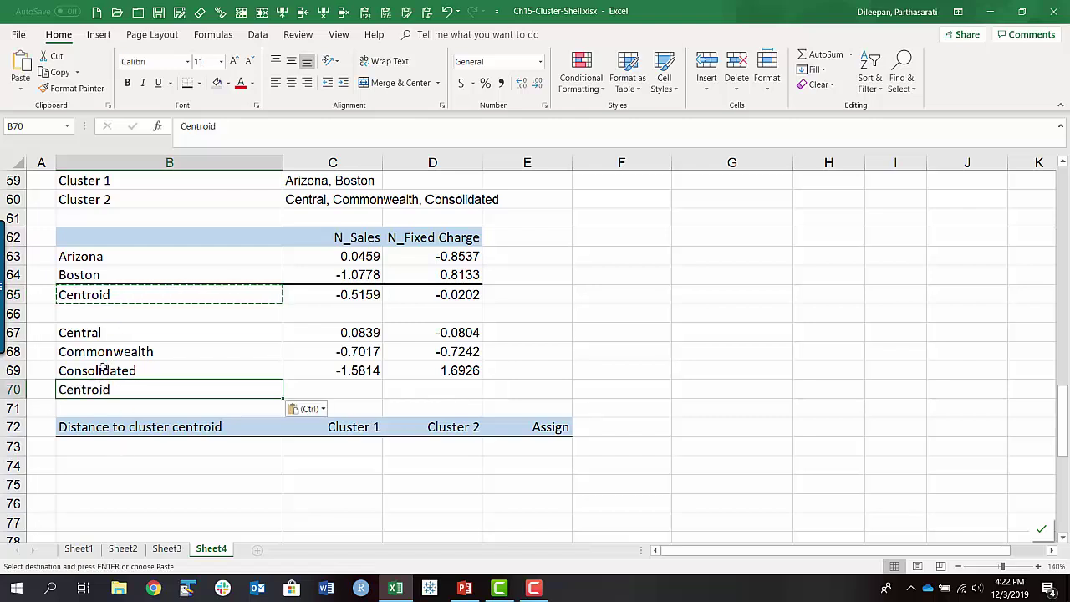
{"action": "left_click", "coordinate": [101, 370]}
{"action": "left_click_drag", "start_coordinate": [319, 370], "coordinate": [422, 367]}
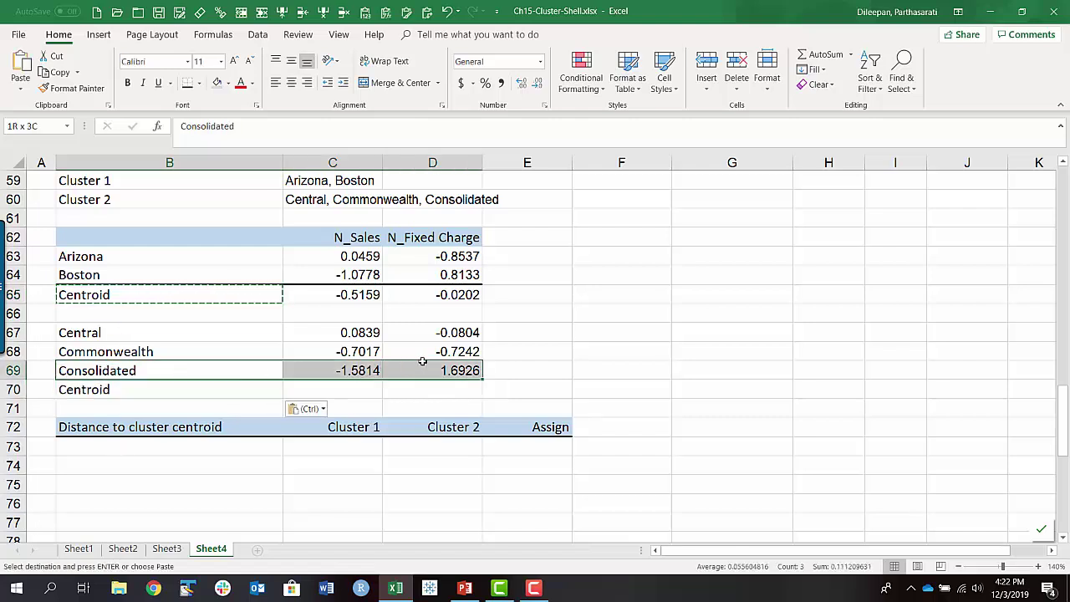
{"action": "left_click", "coordinate": [189, 83]}
- Calculate the second cluster's N_Sales centroid in C70 with =AVERAGE(C67:C69)
{"action": "left_click", "coordinate": [339, 391]}
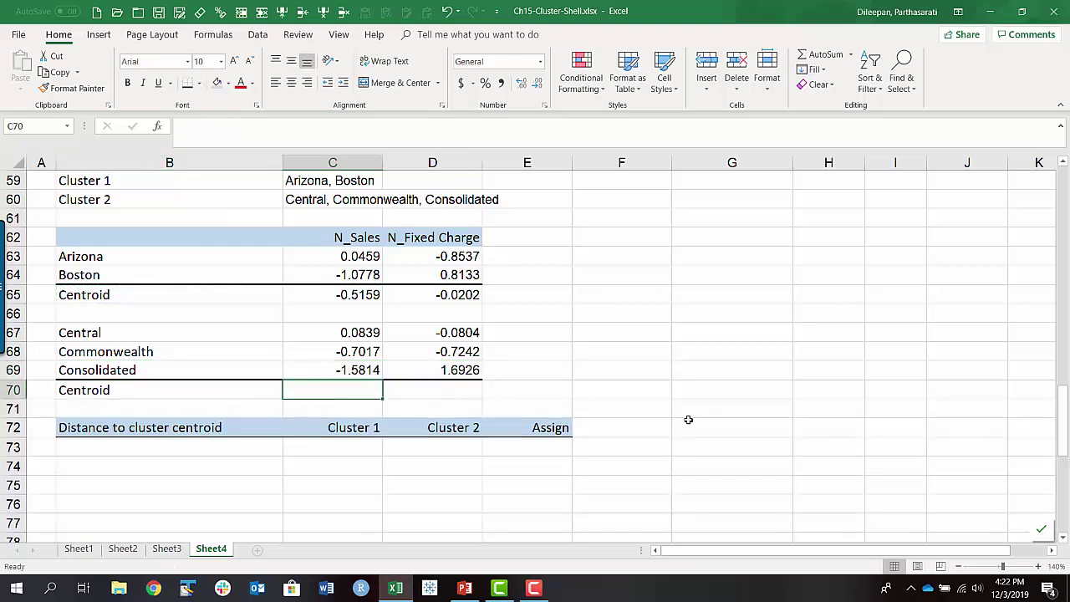
{"action": "type", "text": "=avera"}
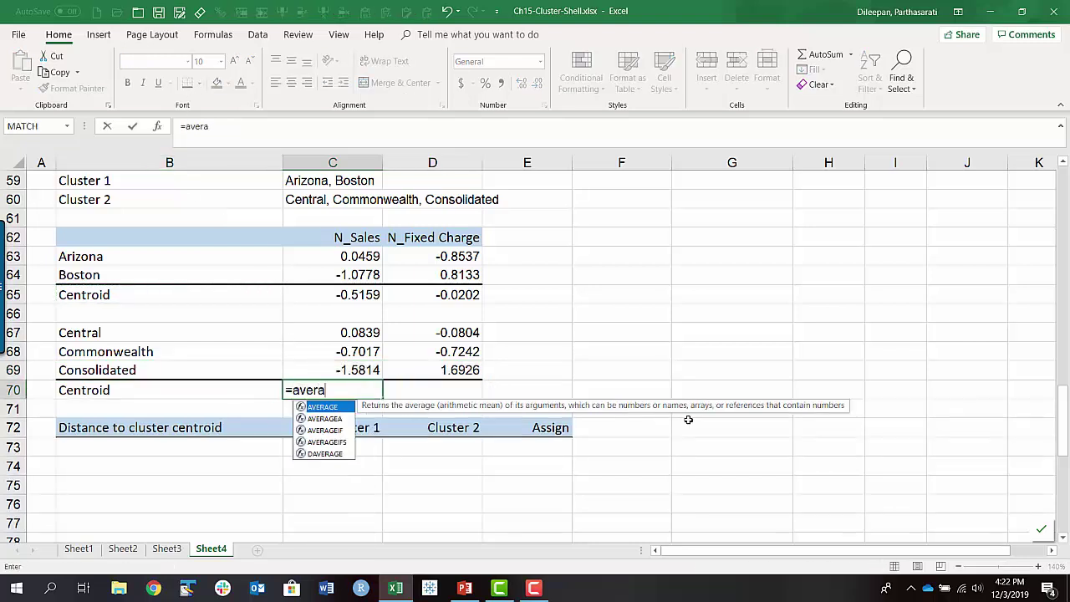
{"action": "key", "text": "Tab"}
{"action": "left_click_drag", "start_coordinate": [371, 335], "coordinate": [368, 371]}
{"action": "type", "text": ")"}
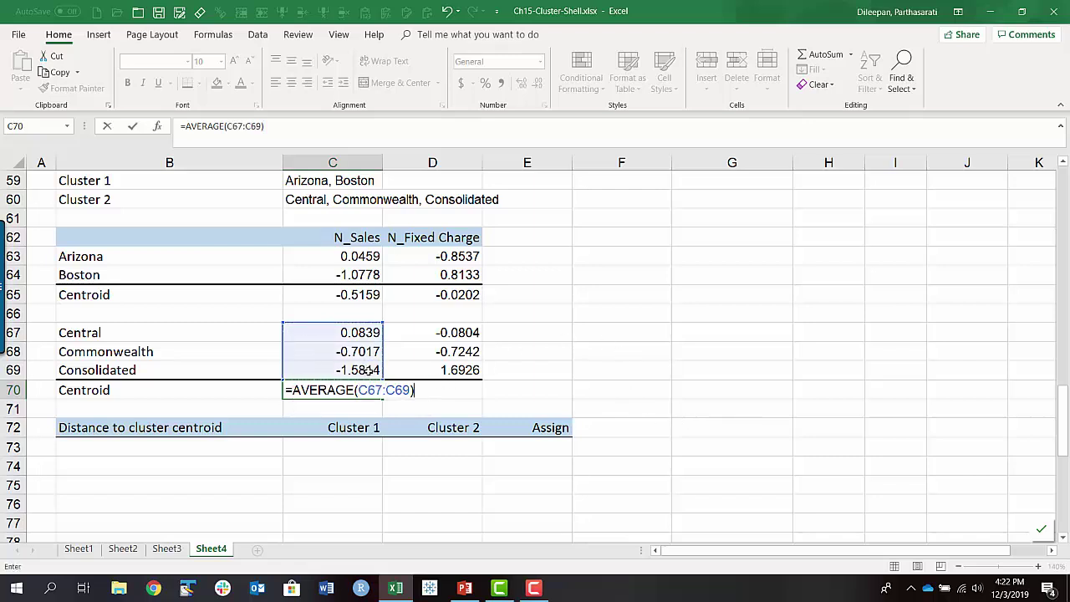
{"action": "key", "text": "Return"}
- Copy the second cluster's centroid formula from C70 to D70 for N_Fixed Charge
{"action": "key", "text": "Up"}
{"action": "key", "text": "ctrl+c"}
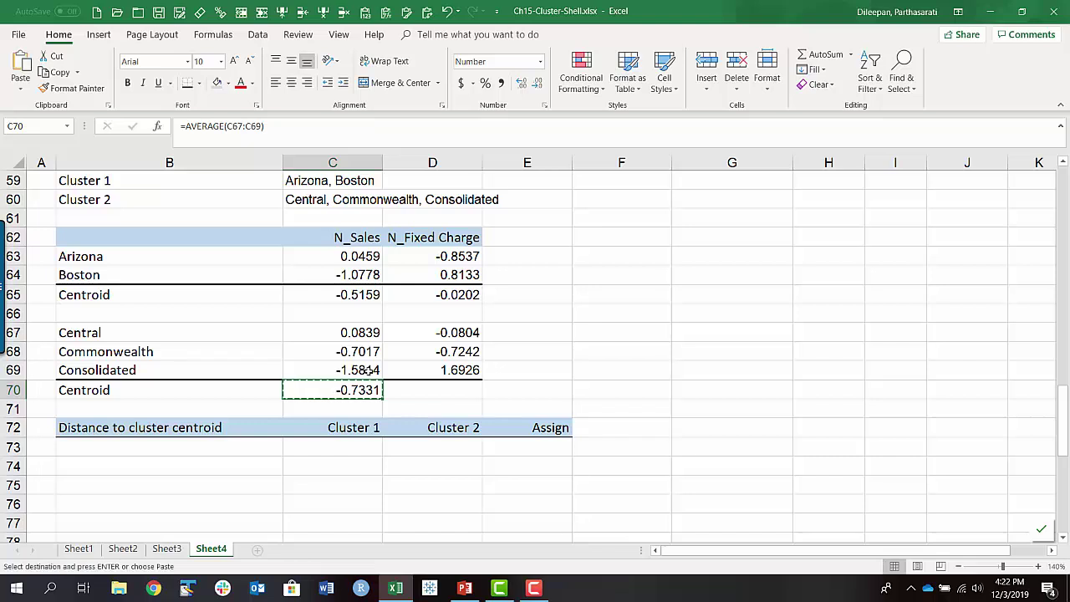
{"action": "key", "text": "Right"}
{"action": "key", "text": "Return"}
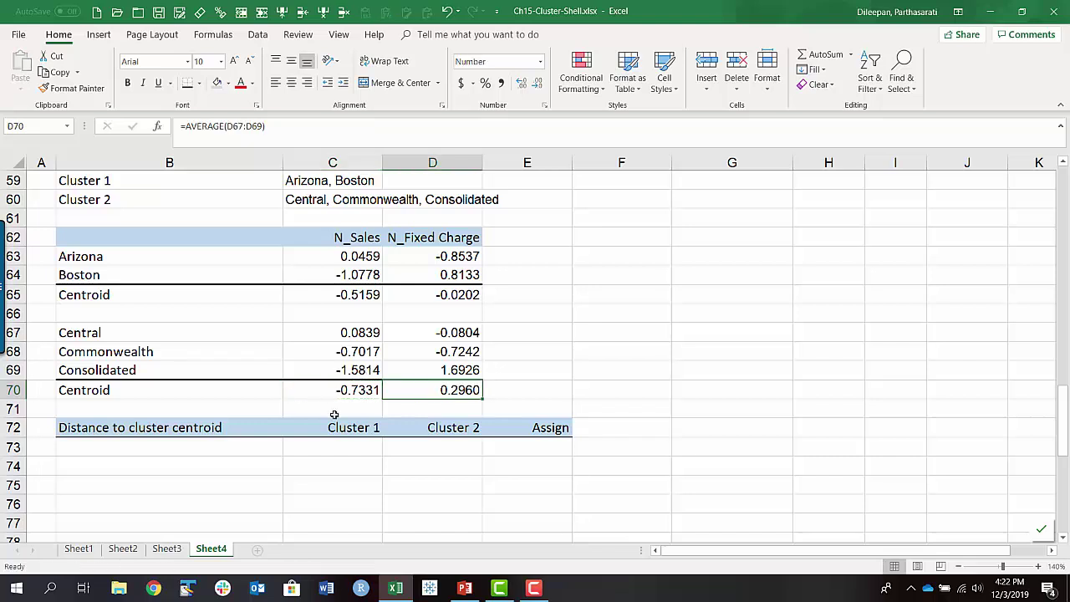
- Link B73 in the distance table to the Arizona label with =B63 and fill the formula down to B74
{"action": "left_click", "coordinate": [124, 452]}
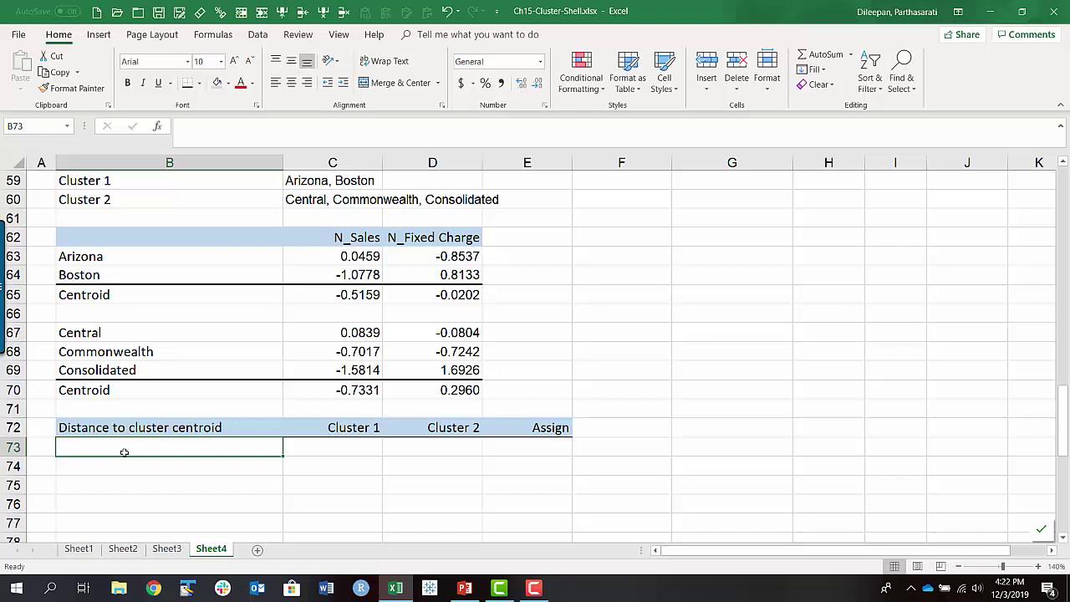
{"action": "type", "text": "="}
{"action": "left_click", "coordinate": [81, 259]}
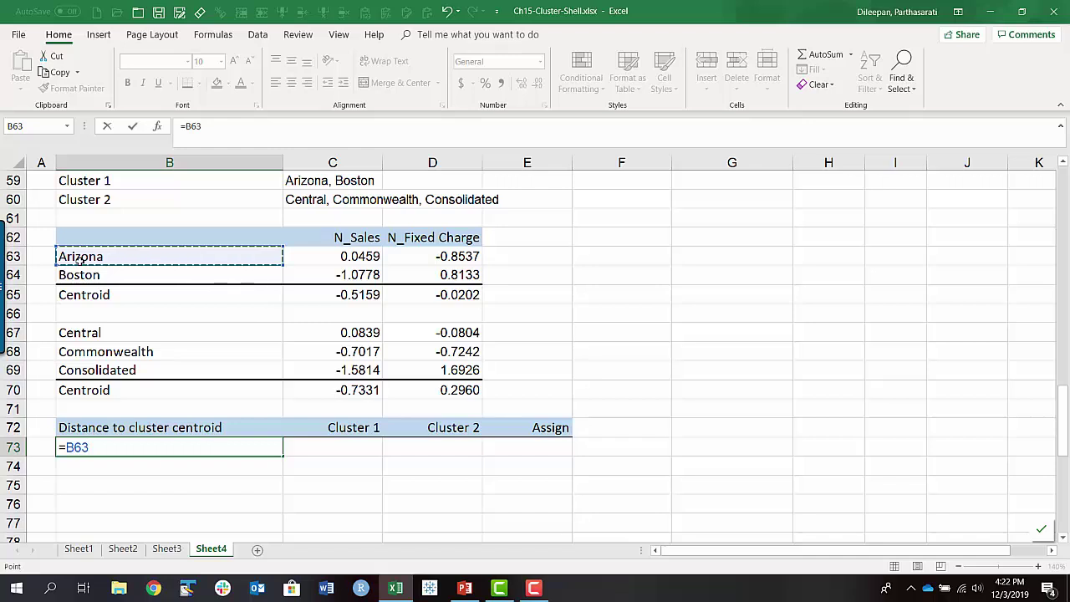
{"action": "key", "text": "Return"}
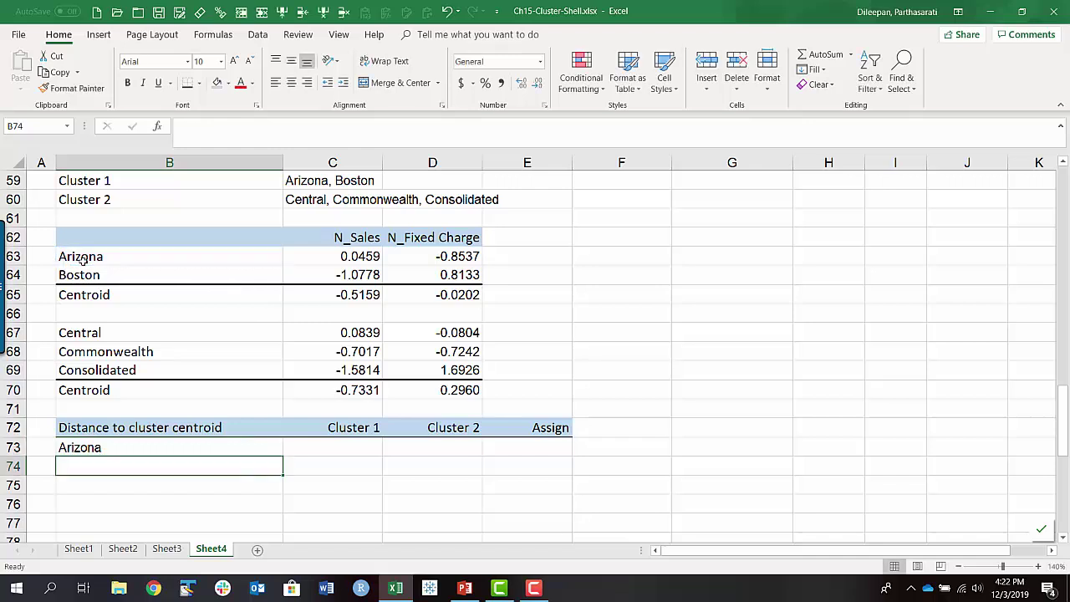
{"action": "left_click", "coordinate": [118, 448]}
{"action": "left_click_drag", "start_coordinate": [283, 455], "coordinate": [286, 477]}
- Link B75 in the distance table to the Central label with =B67
{"action": "left_click", "coordinate": [138, 483]}
{"action": "type", "text": "="}
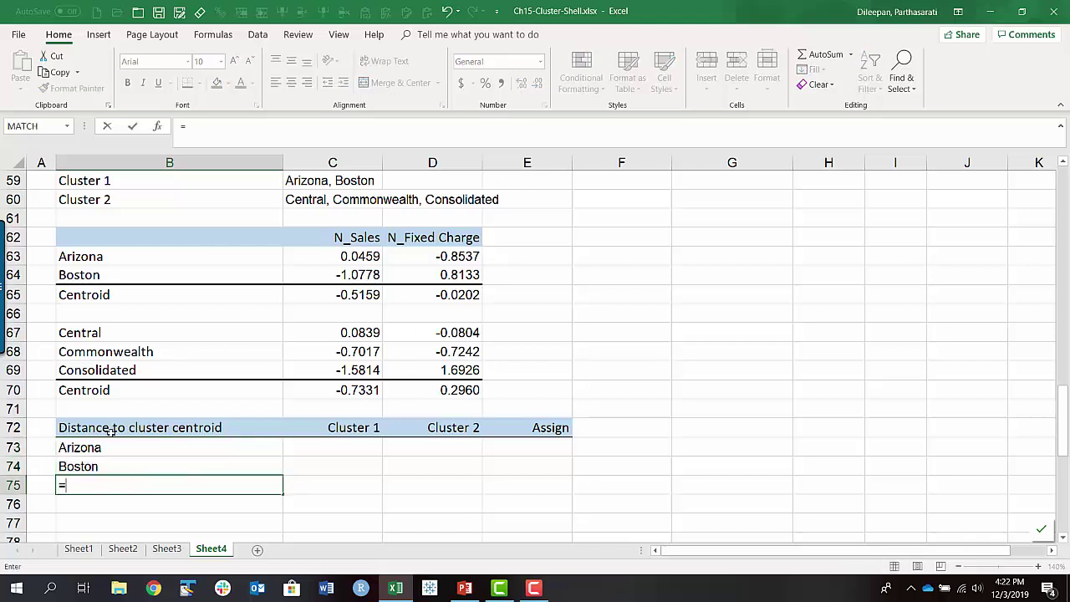
{"action": "left_click", "coordinate": [92, 334]}
{"action": "key", "text": "Return"}
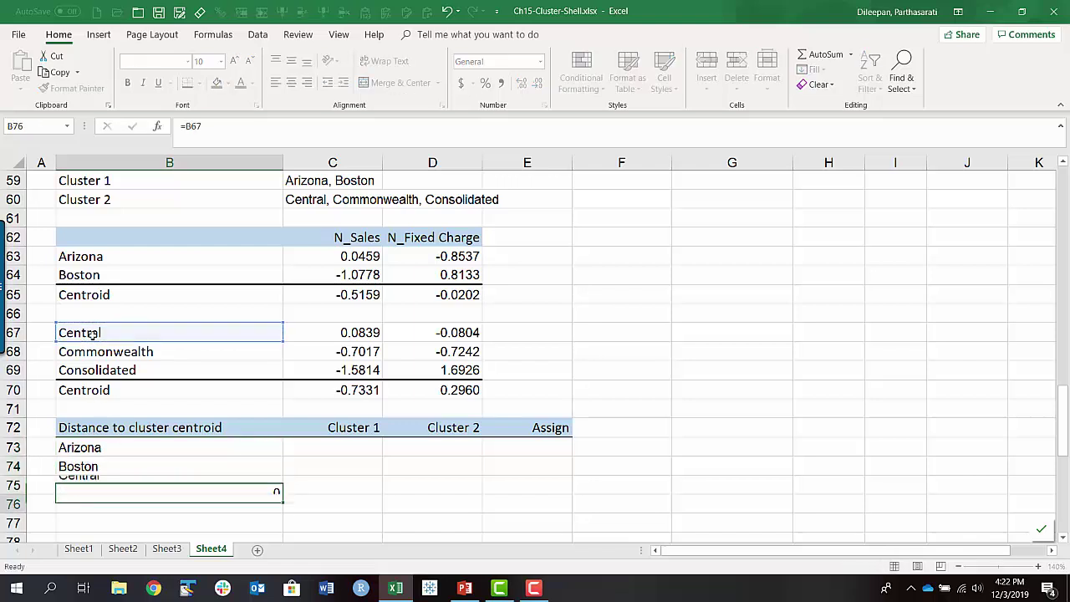
- Add a bottom border beneath the distance table's Boston row, B74:E74
{"action": "left_click_drag", "start_coordinate": [150, 461], "coordinate": [518, 463]}
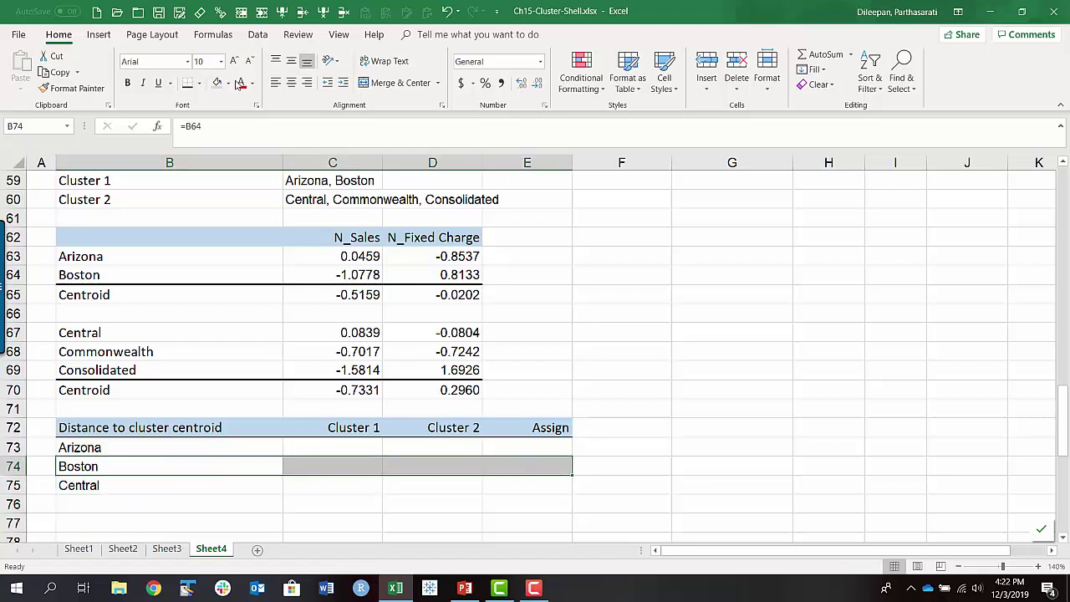
{"action": "left_click", "coordinate": [190, 84]}
{"action": "left_click", "coordinate": [202, 85]}
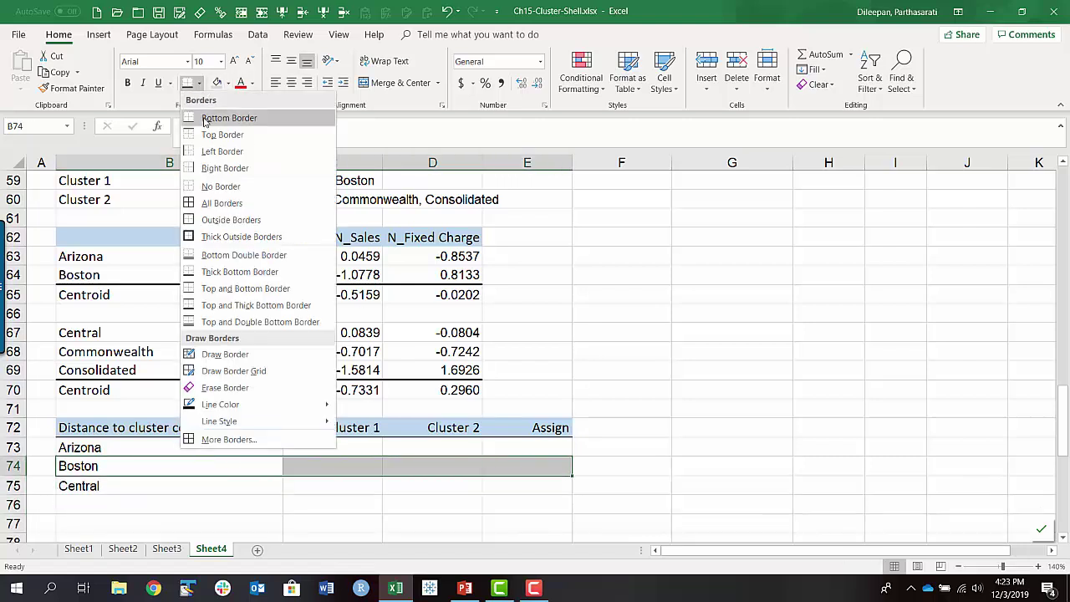
{"action": "left_click", "coordinate": [206, 122]}
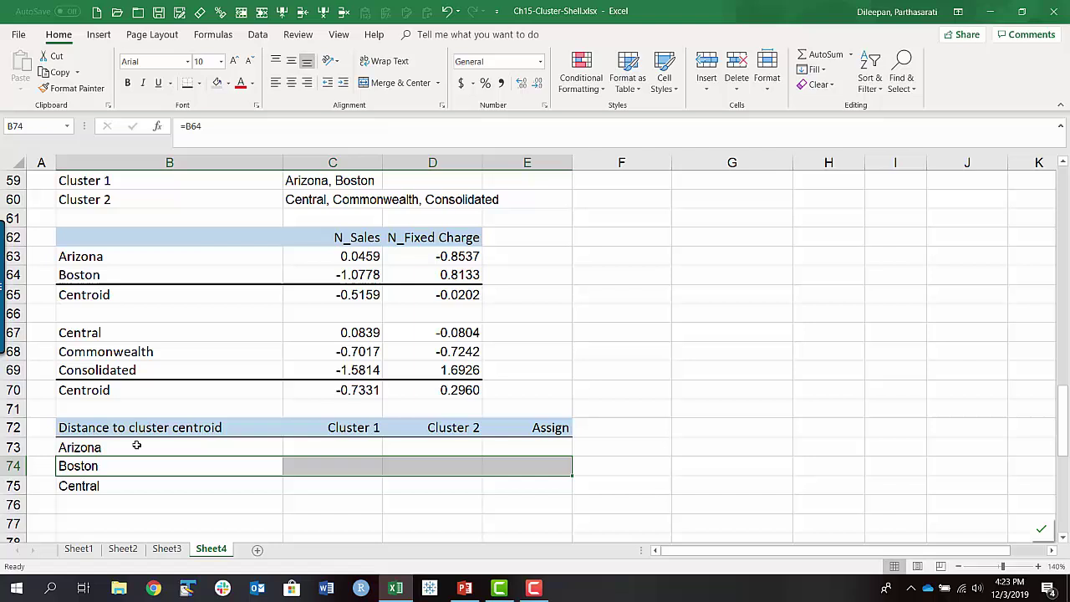
- Fill the label formula from B75 down to B77 for the remaining second-cluster companies
{"action": "left_click", "coordinate": [83, 484]}
{"action": "left_click_drag", "start_coordinate": [285, 493], "coordinate": [284, 532]}
{"action": "scroll", "coordinate": [402, 489], "scroll_direction": "down", "scroll_amount": 1}
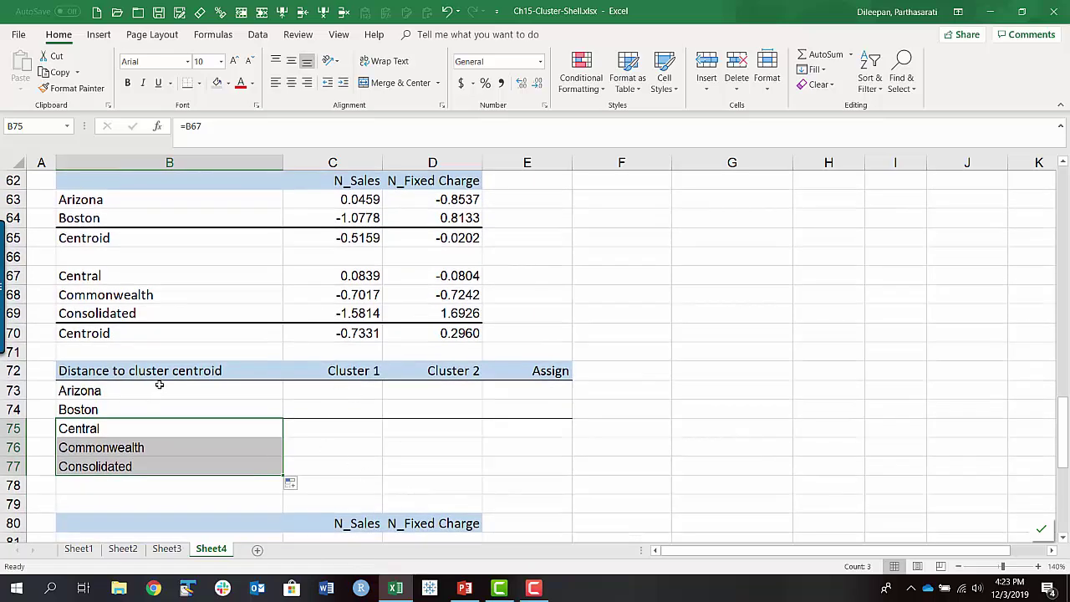
- Calculate Arizona's distance to the Cluster 1 centroid in C73 with =SQRT(SUMXMY2(C63:D63,$C$65:$D$65))
{"action": "left_click", "coordinate": [333, 393]}
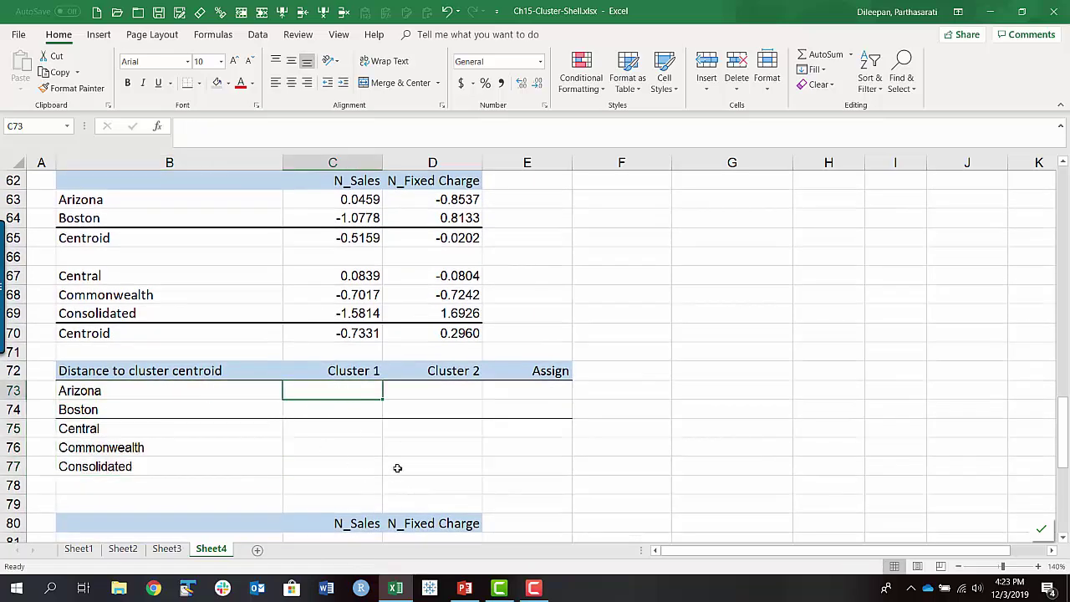
{"action": "scroll", "coordinate": [397, 467], "scroll_direction": "up", "scroll_amount": 1}
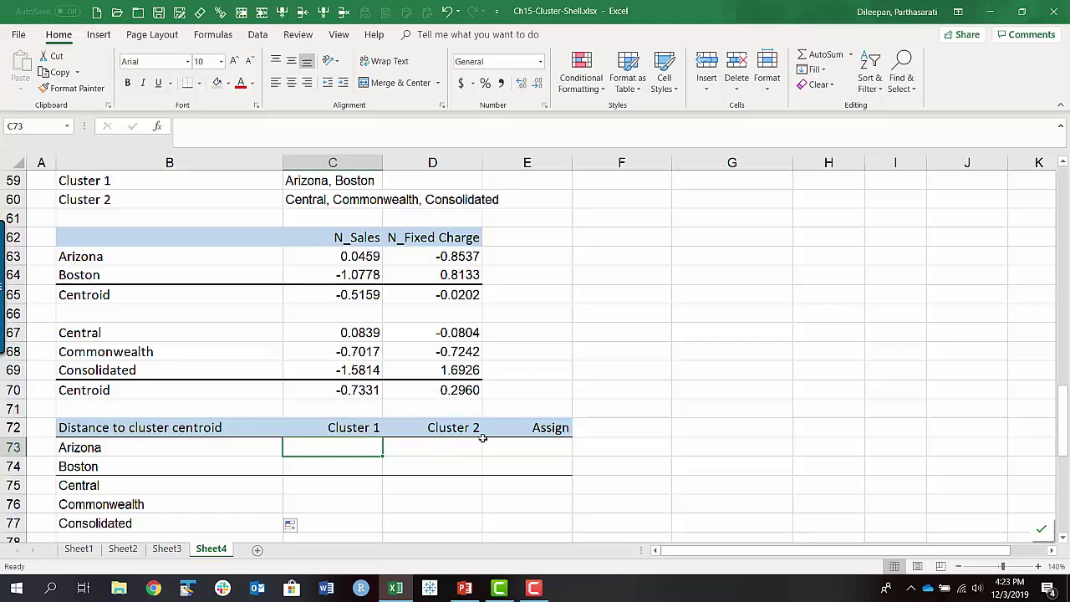
{"action": "type", "text": "=sqr"}
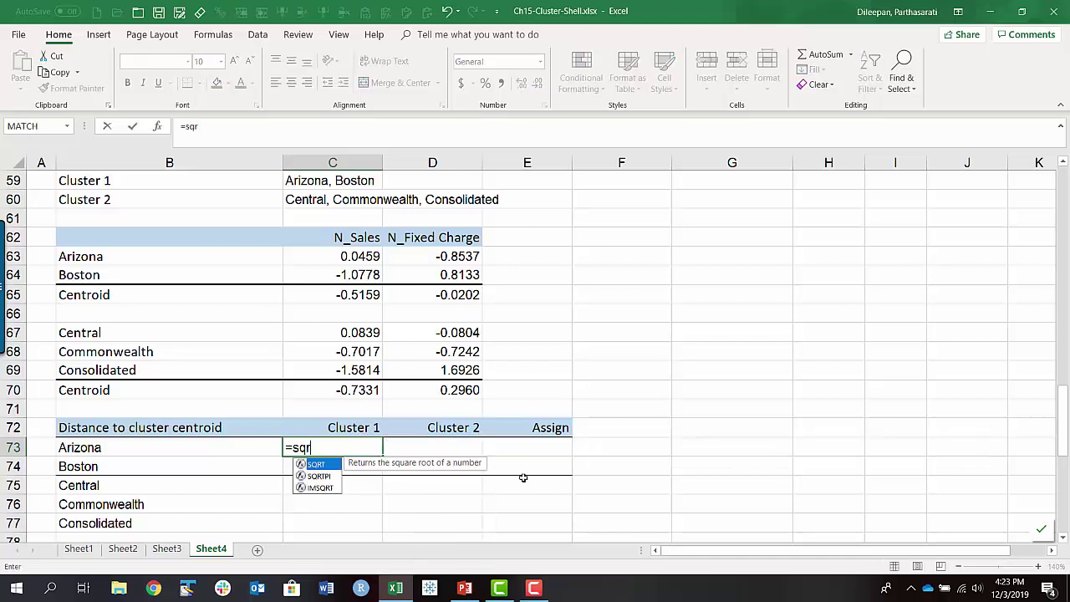
{"action": "key", "text": "Tab"}
{"action": "type", "text": "sumx"}
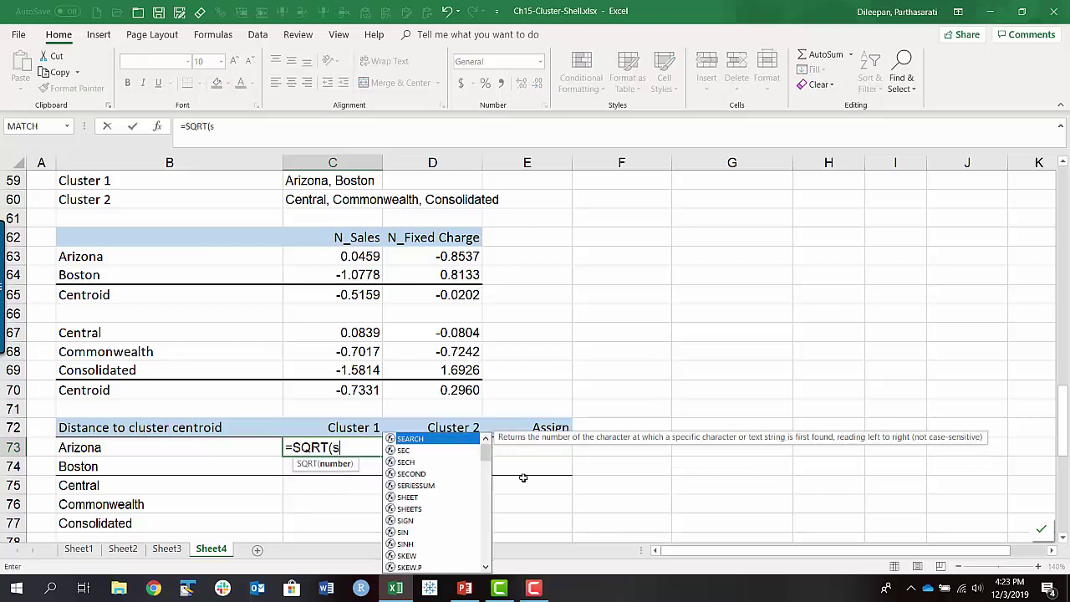
{"action": "type", "text": "m"}
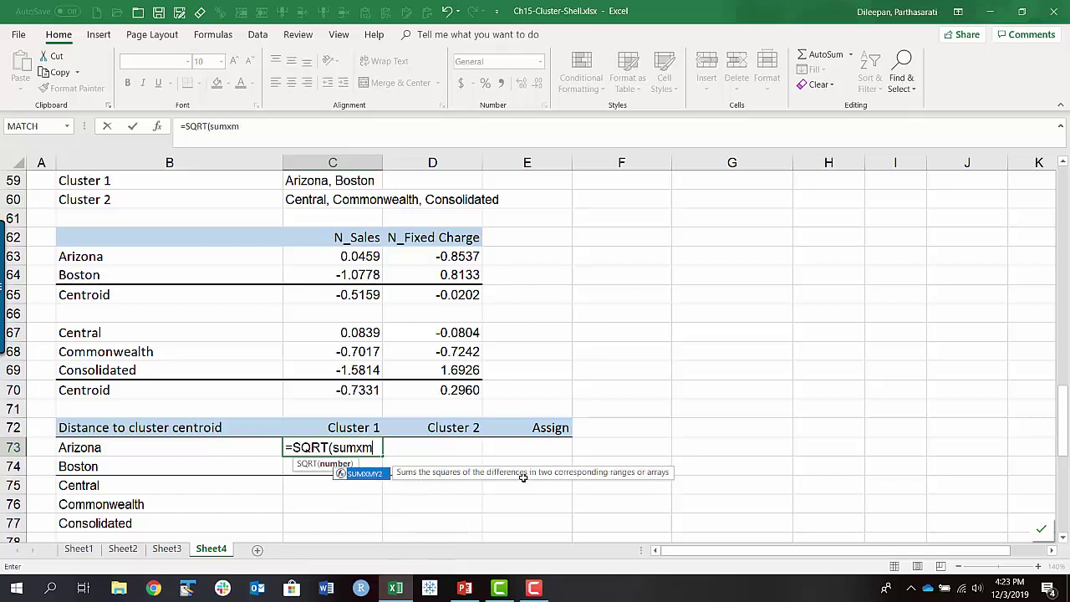
{"action": "key", "text": "Tab"}
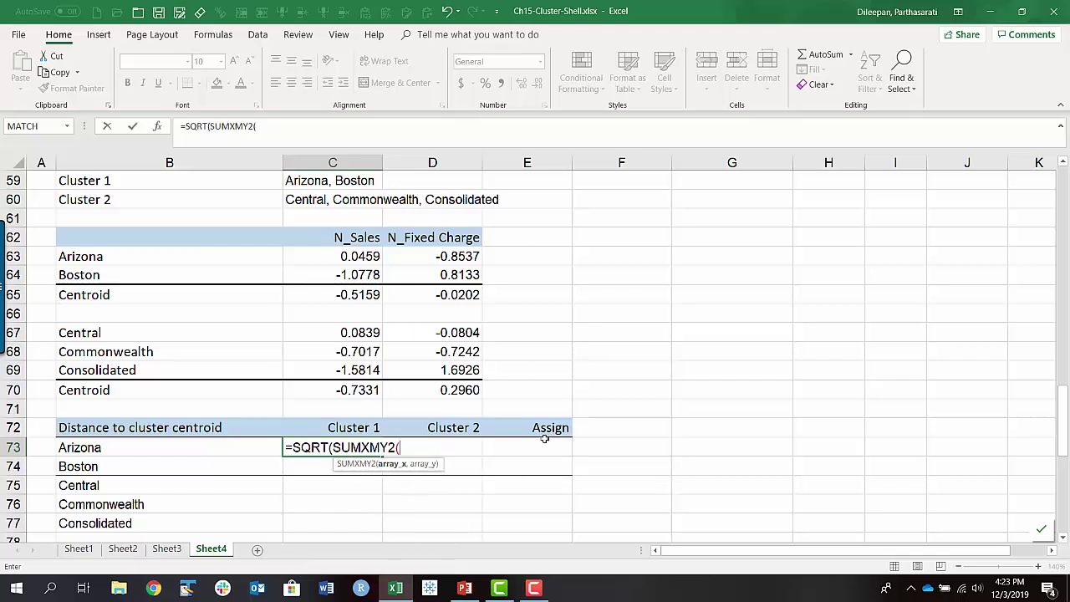
{"action": "left_click_drag", "start_coordinate": [355, 256], "coordinate": [420, 256]}
{"action": "type", "text": ","}
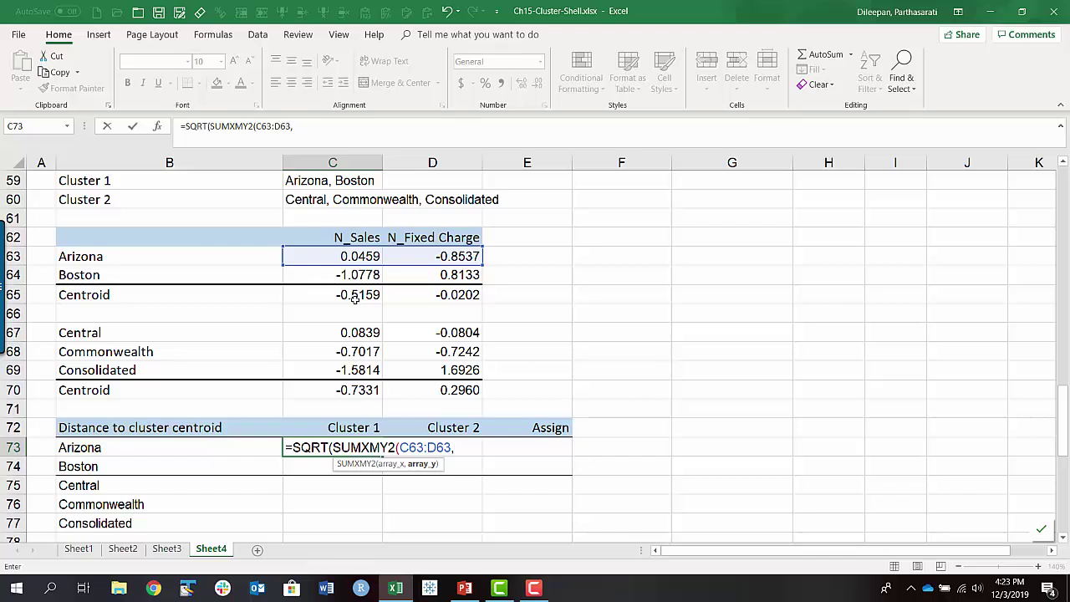
{"action": "left_click_drag", "start_coordinate": [345, 295], "coordinate": [417, 295]}
{"action": "left_click_drag", "start_coordinate": [417, 294], "coordinate": [418, 295]}
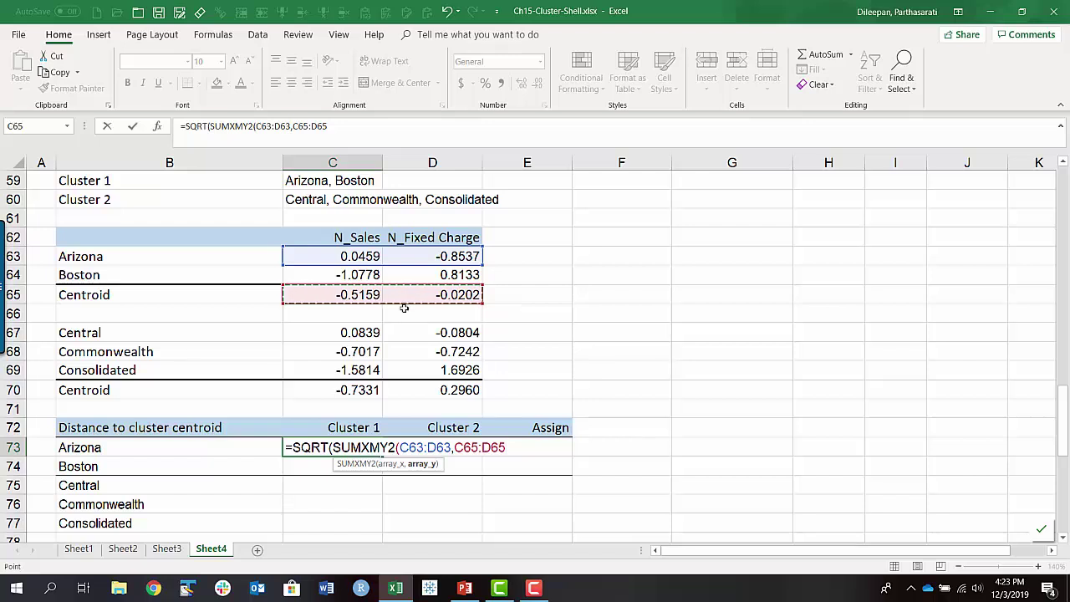
{"action": "key", "text": "F4"}
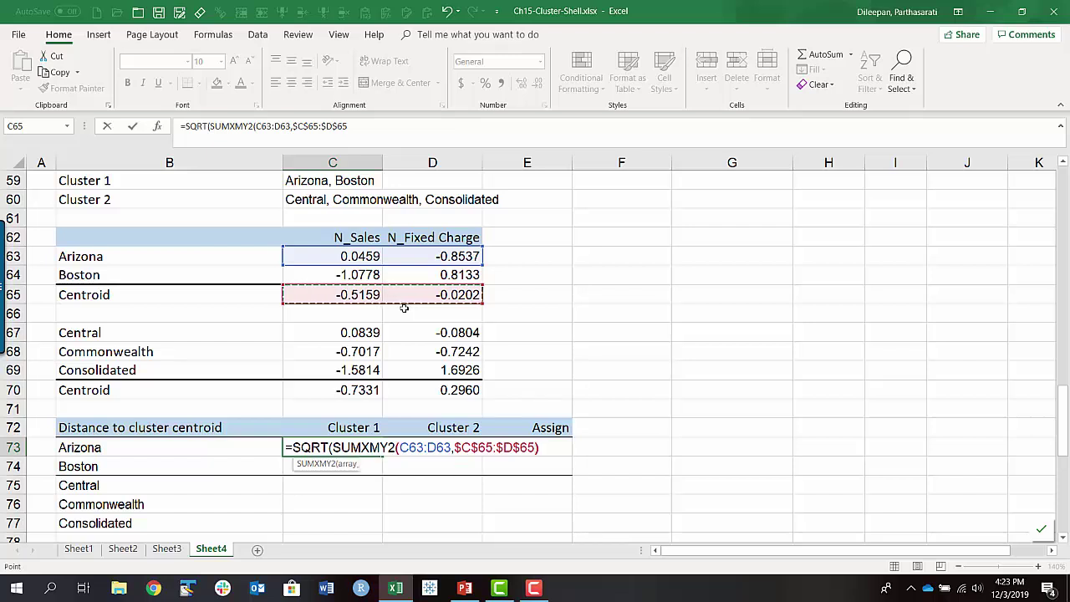
{"action": "type", "text": ")"}
{"action": "left_click", "coordinate": [410, 123]}
{"action": "type", "text": ")"}
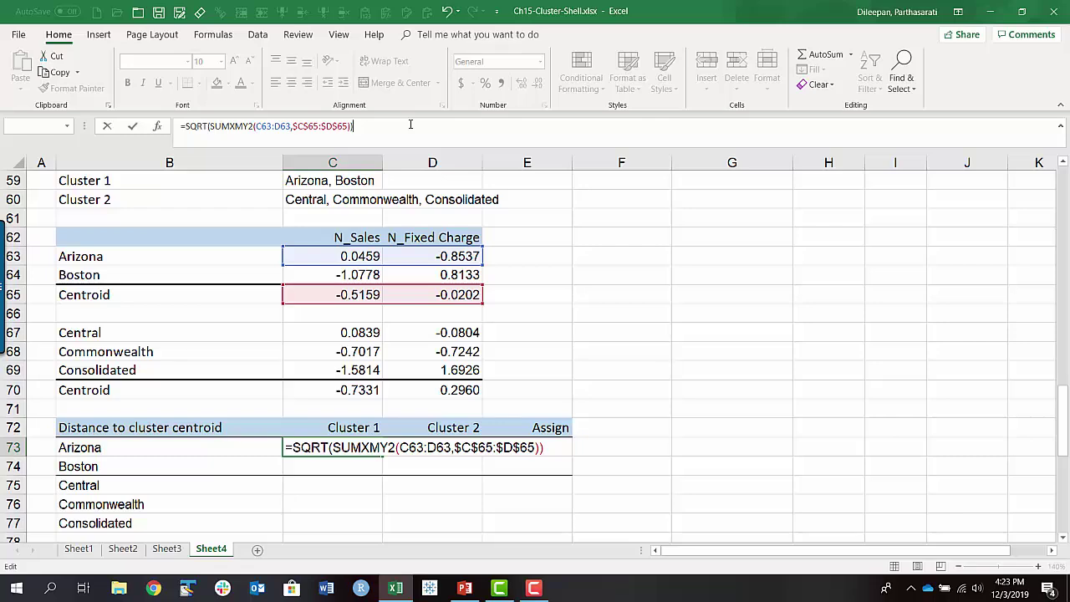
{"action": "key", "text": "Return"}
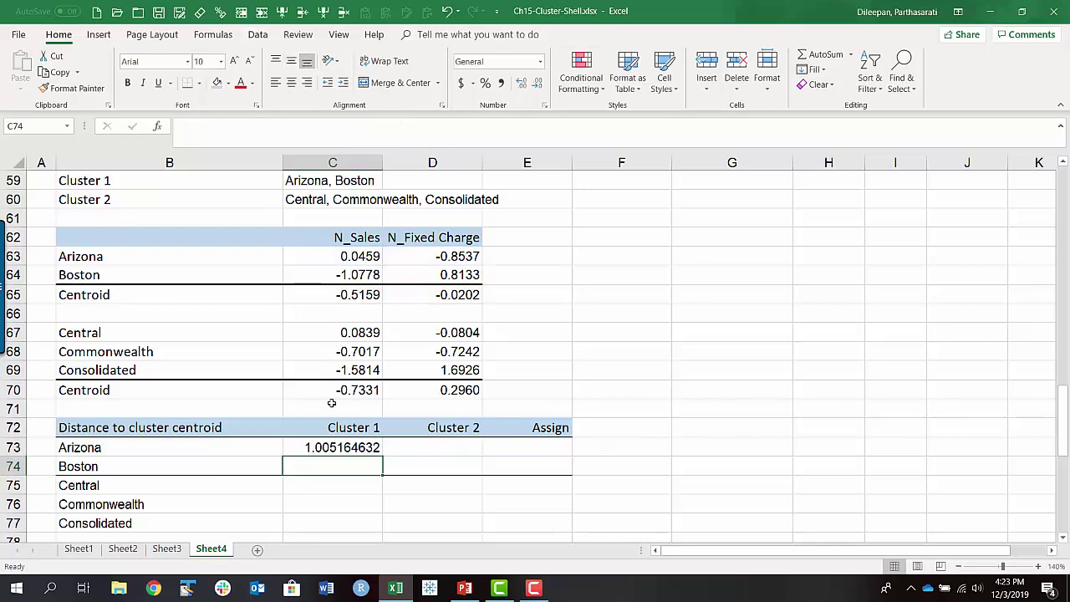
- Format C73 to four decimal places and fill its distance formula down to Boston in C74
{"action": "left_click", "coordinate": [341, 443]}
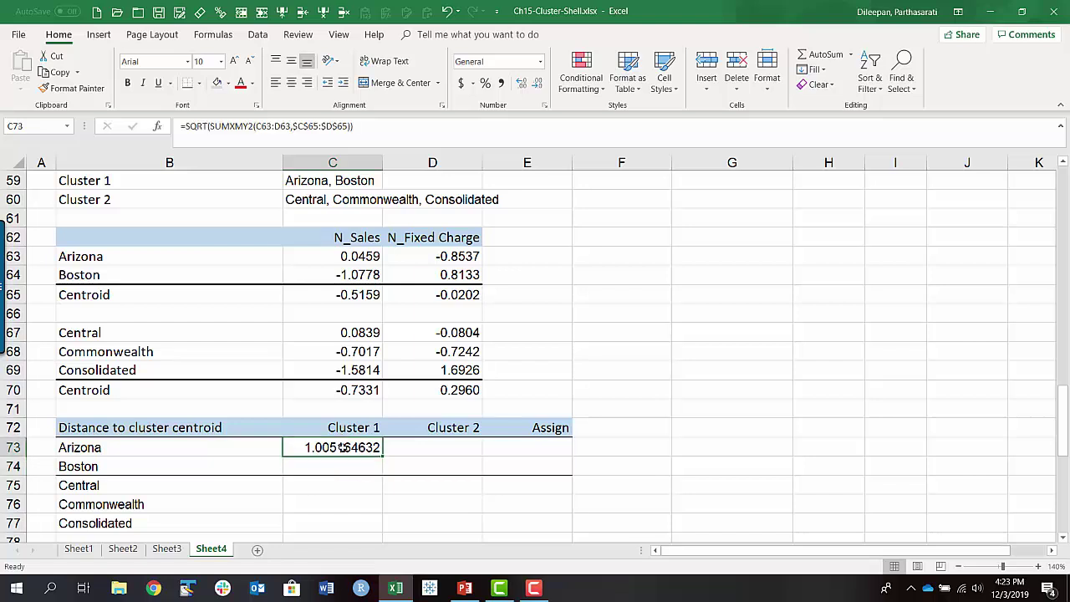
{"action": "left_click", "coordinate": [539, 85]}
{"action": "left_click", "coordinate": [539, 84]}
{"action": "left_click", "coordinate": [539, 84]}
{"action": "left_click", "coordinate": [539, 84]}
{"action": "left_click", "coordinate": [539, 84]}
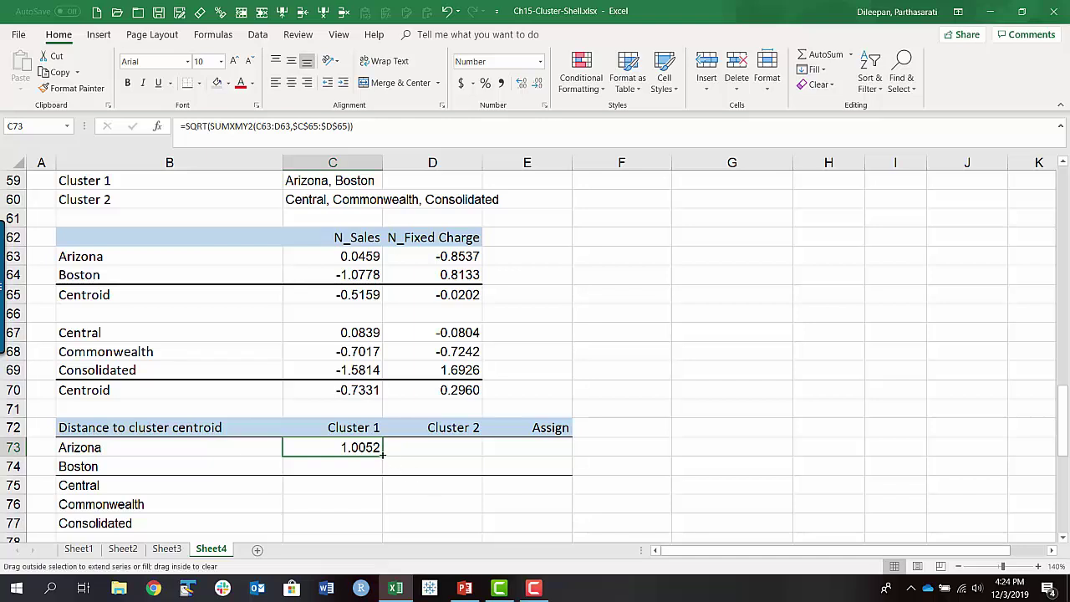
{"action": "left_click_drag", "start_coordinate": [382, 452], "coordinate": [383, 473]}
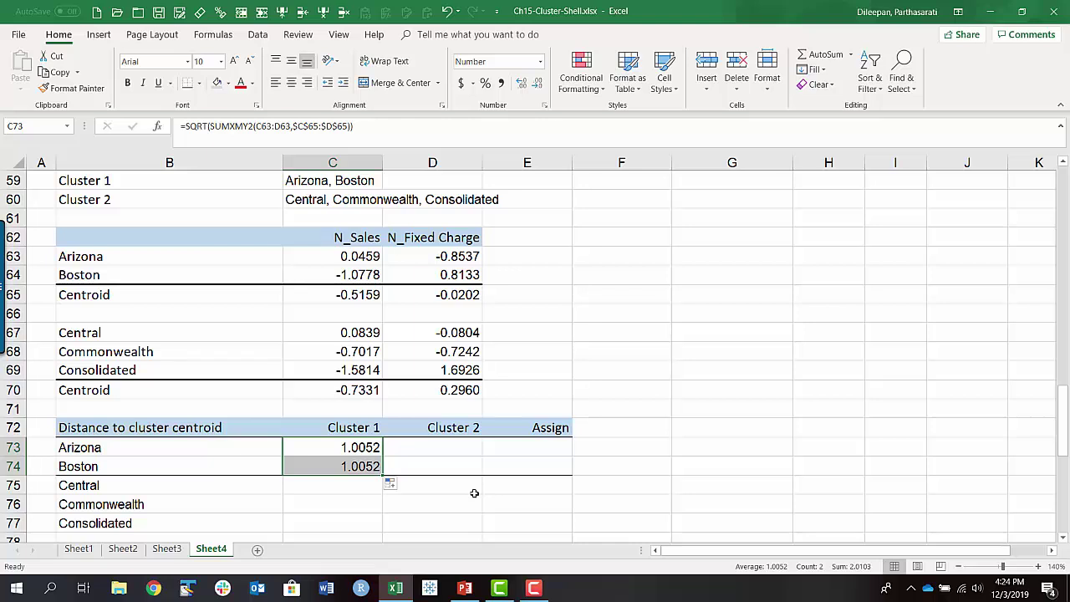
- Calculate Arizona's distance to the Cluster 2 centroid in D73 with =SQRT(SUMXMY2(C63:D63,$C$70:$D$70))
{"action": "left_click", "coordinate": [447, 449]}
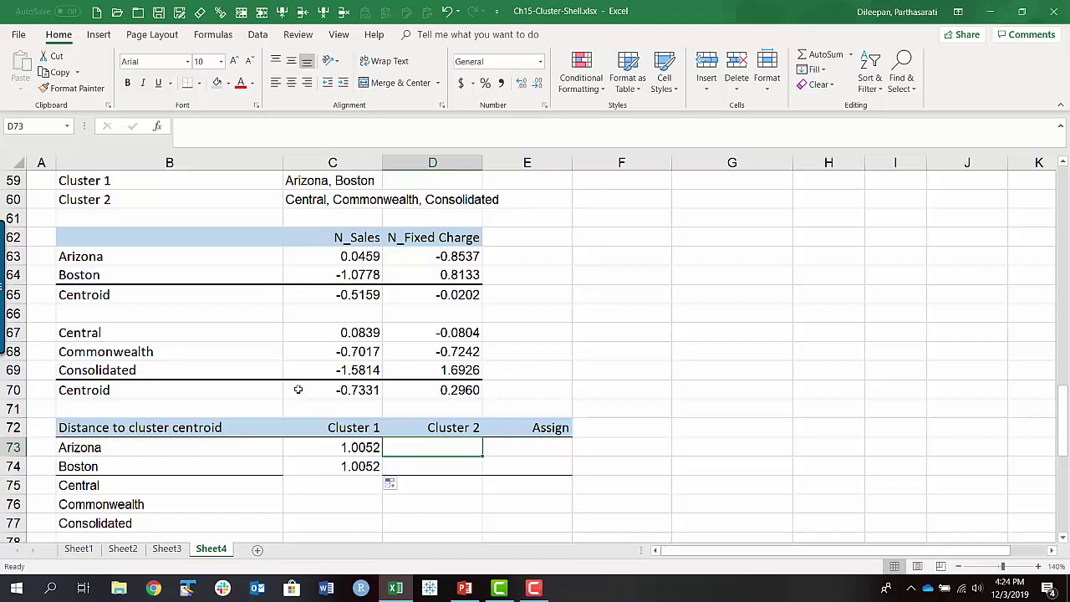
{"action": "type", "text": "=sqr"}
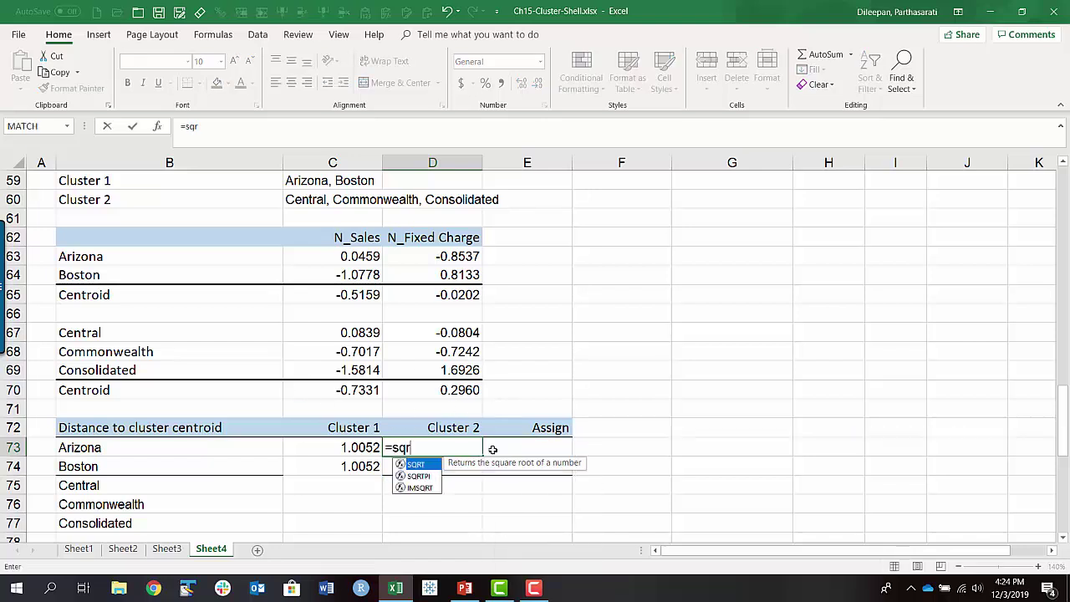
{"action": "key", "text": "Tab"}
{"action": "type", "text": "sumxm"}
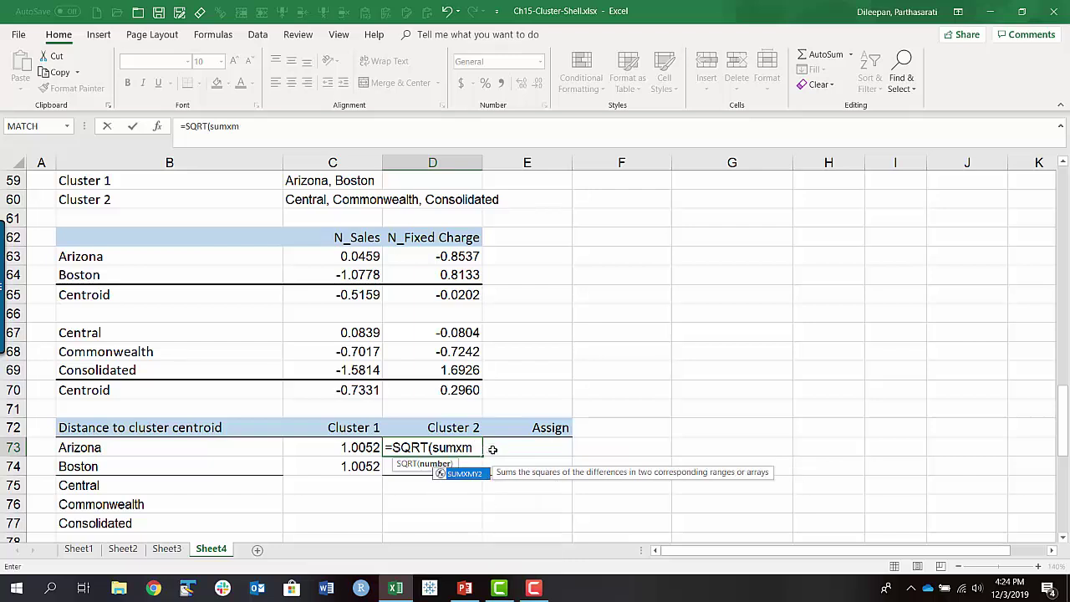
{"action": "type", "text": "y"}
{"action": "key", "text": "Tab"}
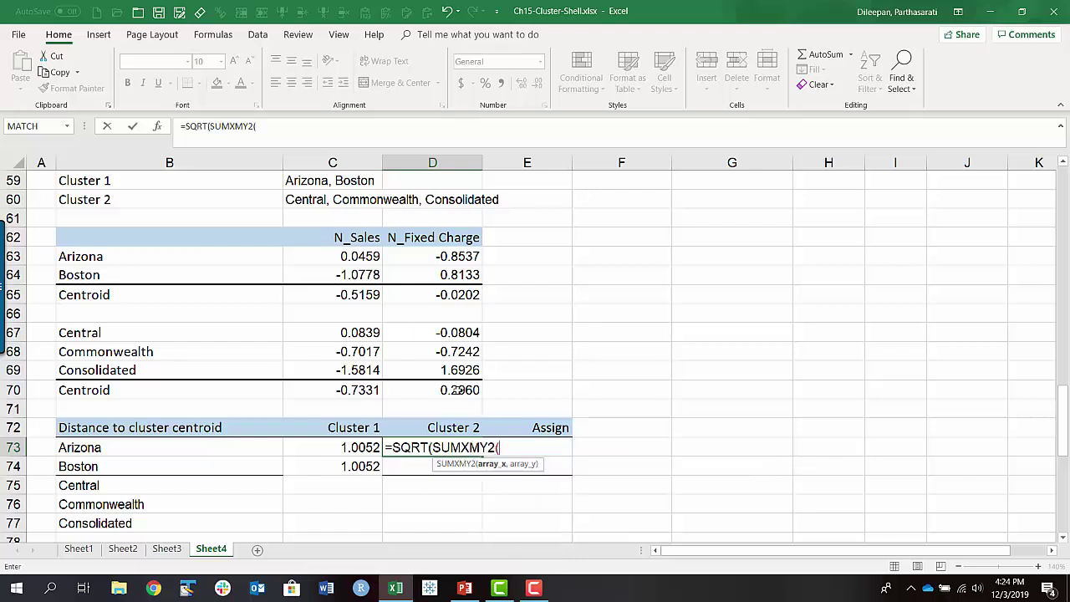
{"action": "left_click_drag", "start_coordinate": [353, 258], "coordinate": [429, 260]}
{"action": "type", "text": ","}
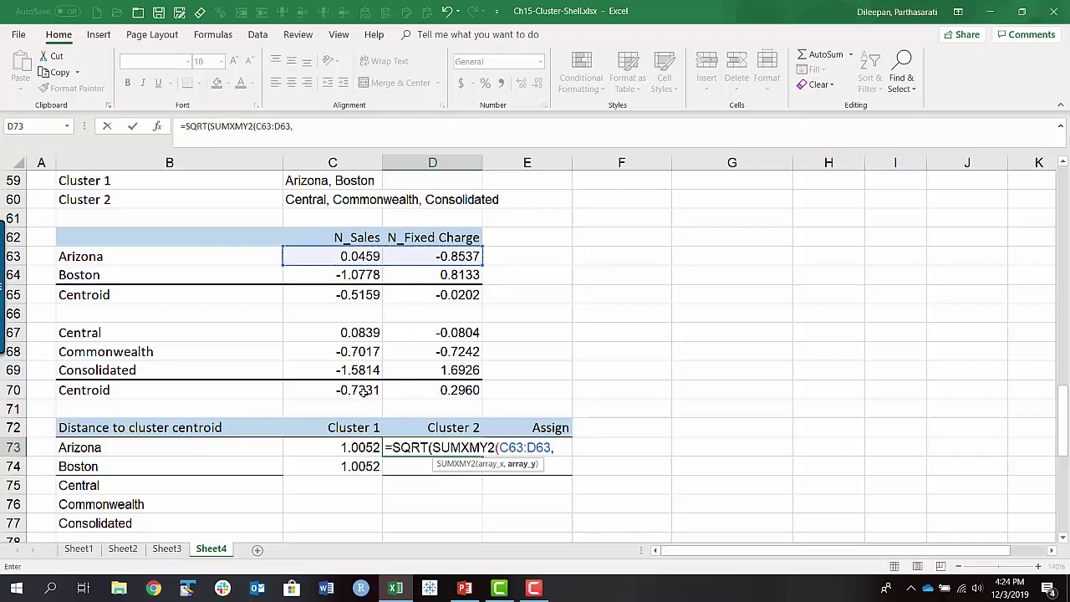
{"action": "left_click_drag", "start_coordinate": [346, 390], "coordinate": [413, 390]}
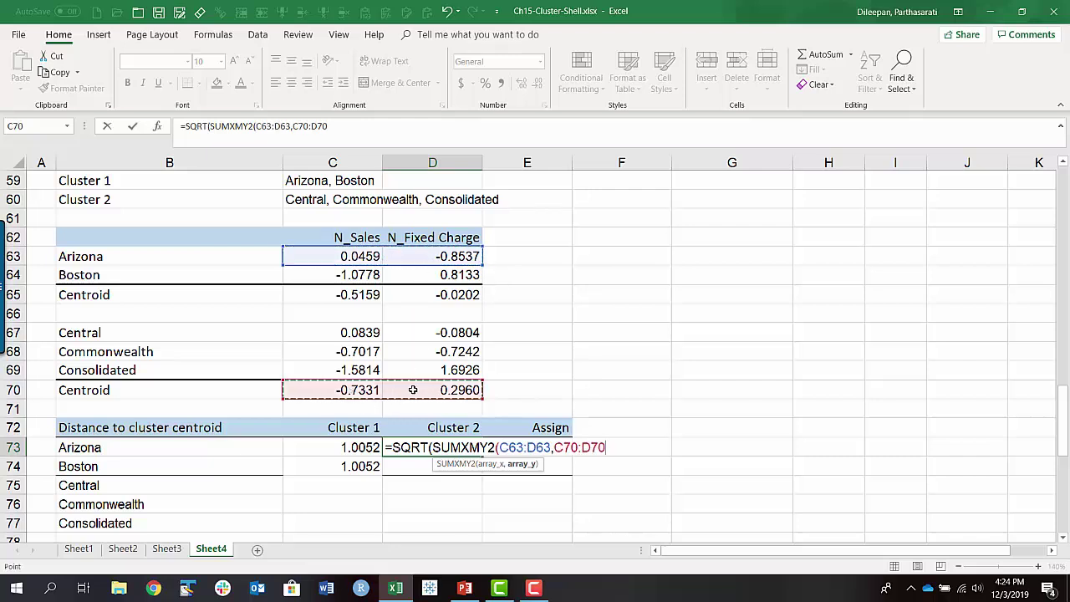
{"action": "key", "text": "F4"}
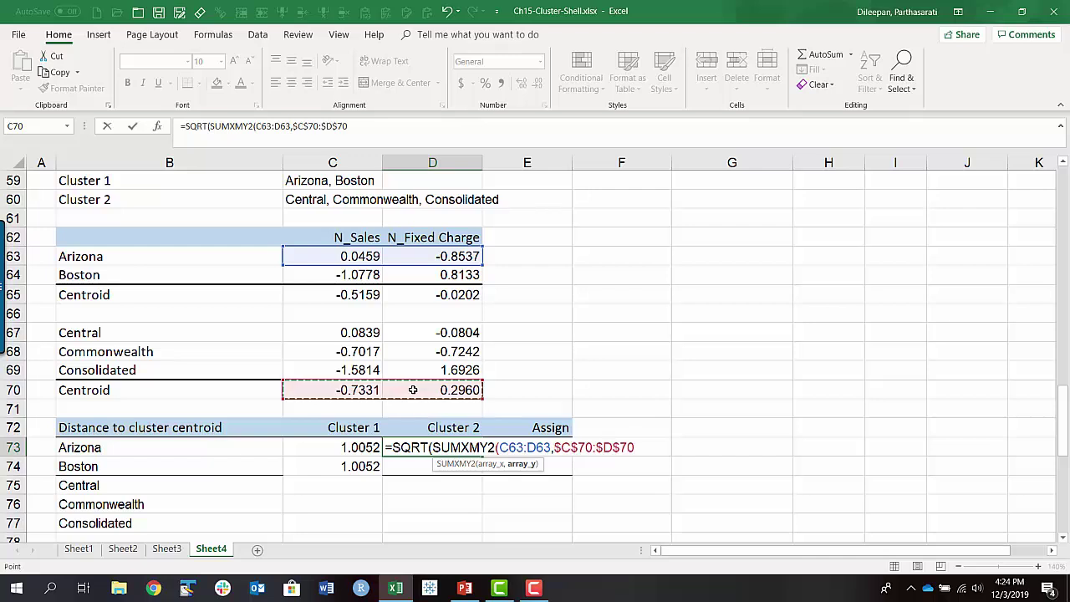
{"action": "type", "text": ")"}
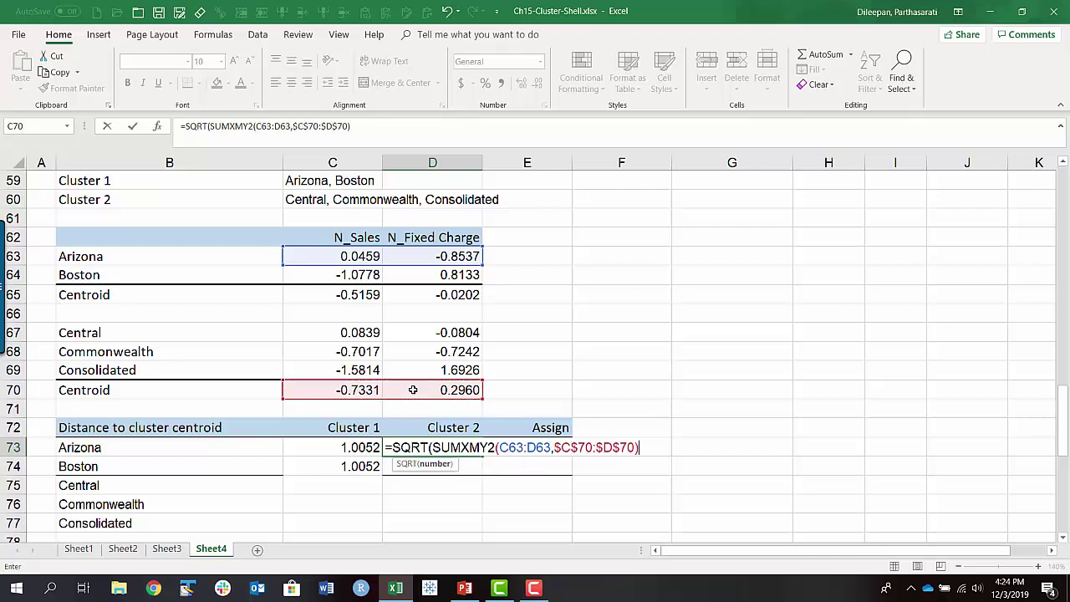
{"action": "type", "text": ")"}
{"action": "key", "text": "Return"}
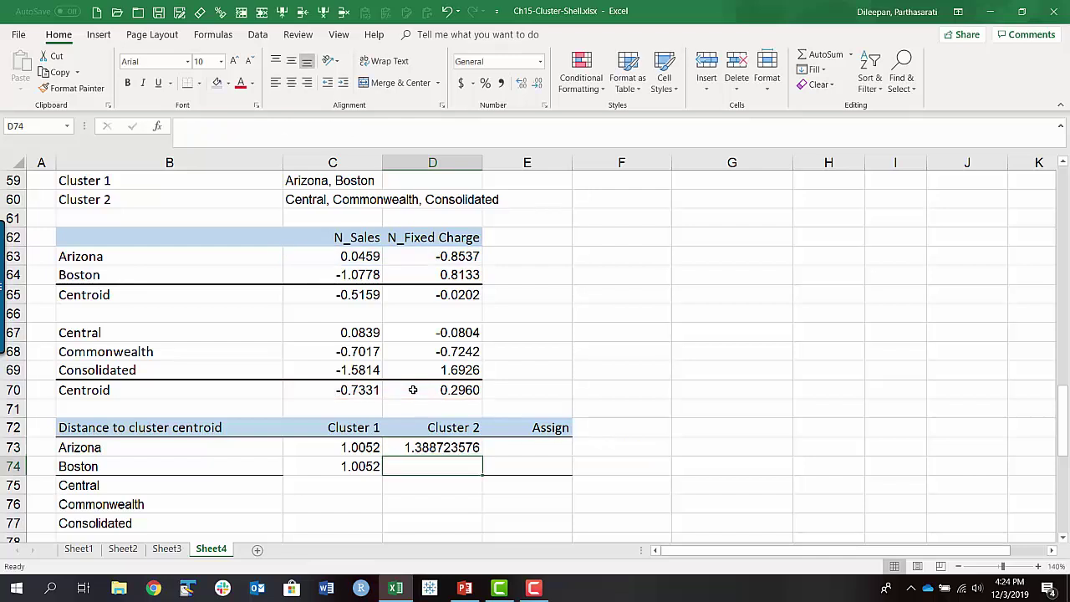
- Format D73 to four decimal places and fill its distance formula down to Boston in D74
{"action": "left_click", "coordinate": [428, 445]}
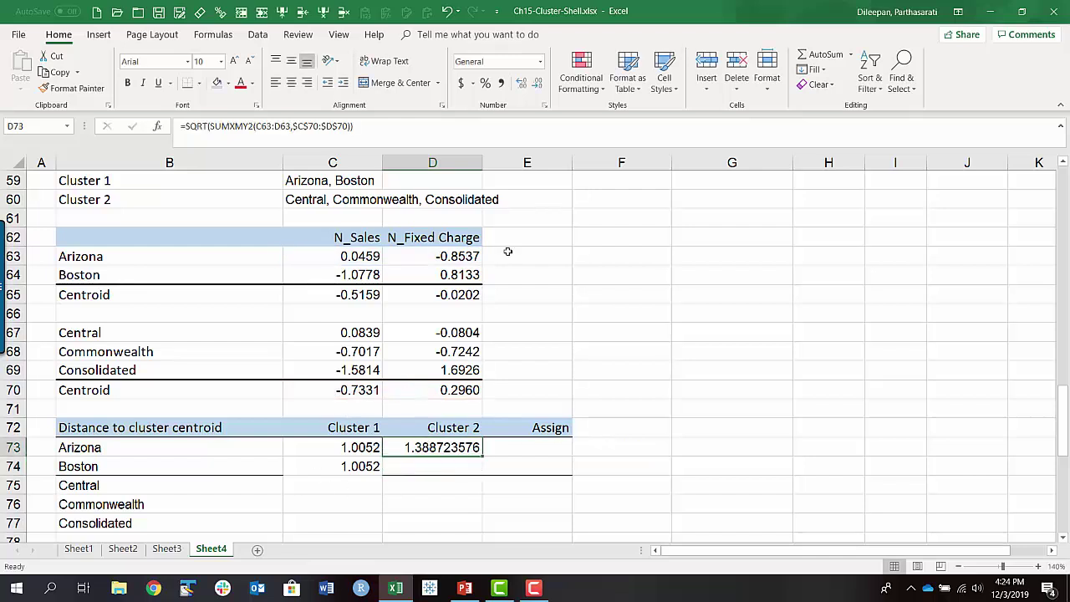
{"action": "left_click", "coordinate": [537, 84]}
{"action": "left_click", "coordinate": [537, 84]}
{"action": "left_click", "coordinate": [538, 84]}
{"action": "left_click", "coordinate": [537, 85]}
{"action": "left_click", "coordinate": [537, 84]}
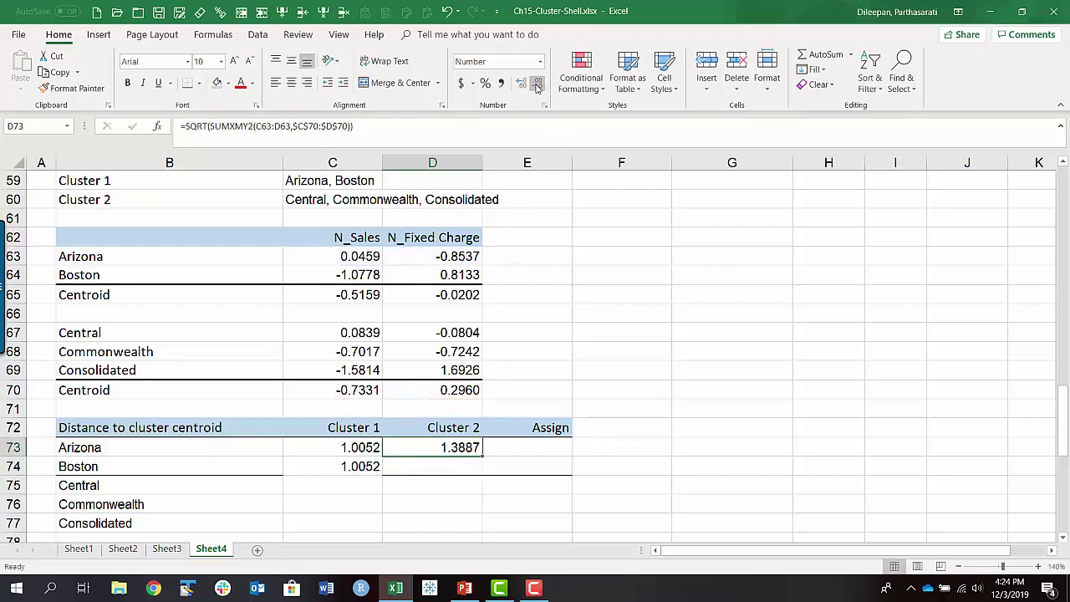
{"action": "left_click_drag", "start_coordinate": [483, 455], "coordinate": [485, 478]}
{"action": "left_click_drag", "start_coordinate": [346, 469], "coordinate": [413, 474]}
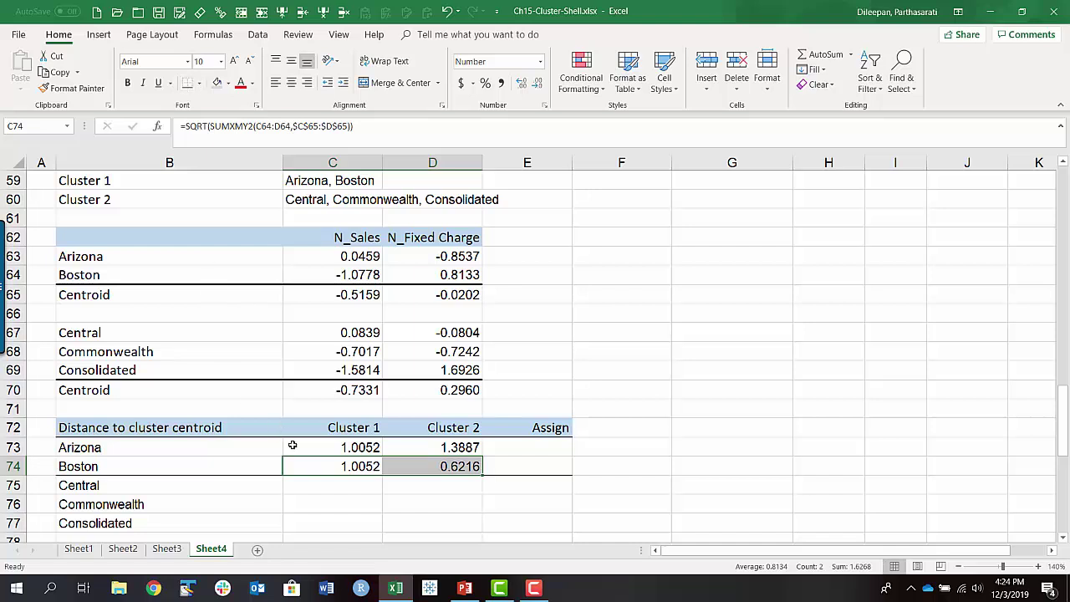
- Calculate Central's distance to the Cluster 1 centroid in C75 with =SQRT(SUMXMY2(C67:D67,$C$65:$D$65))
{"action": "left_click", "coordinate": [338, 490]}
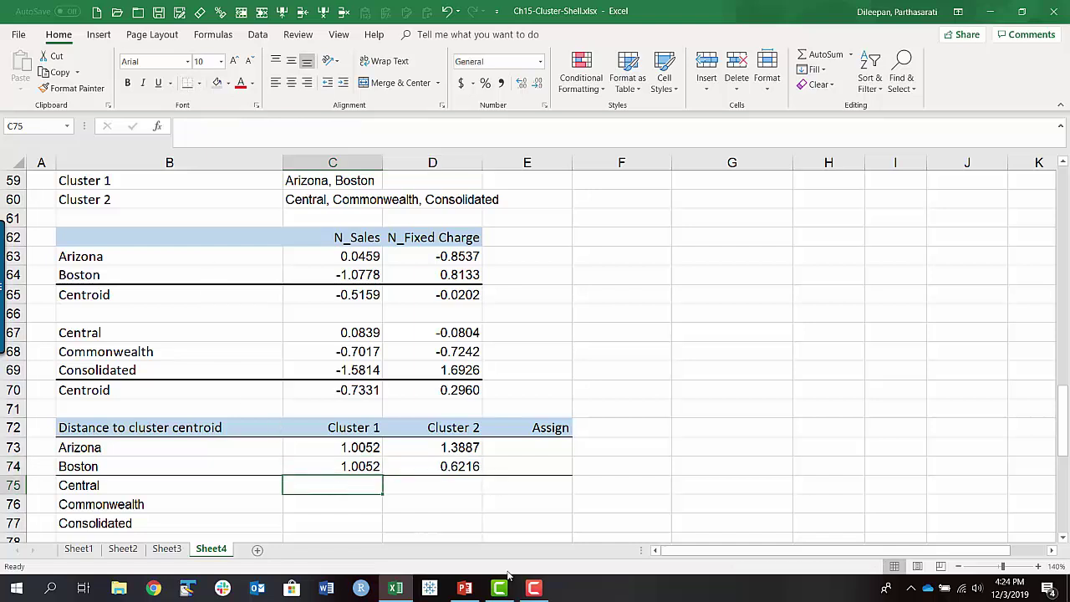
{"action": "type", "text": "="}
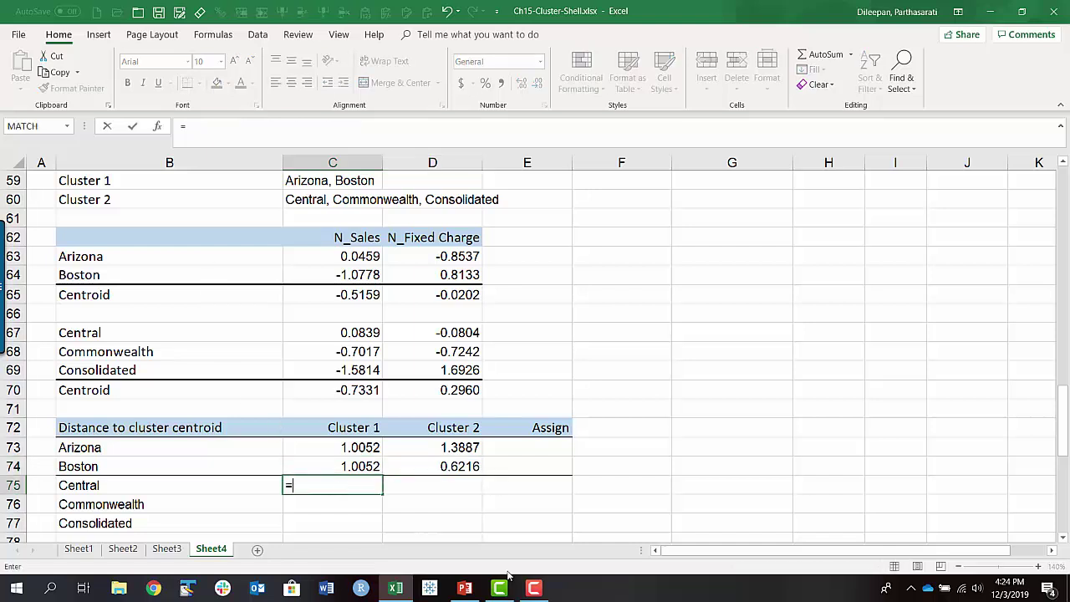
{"action": "type", "text": "sqrt"}
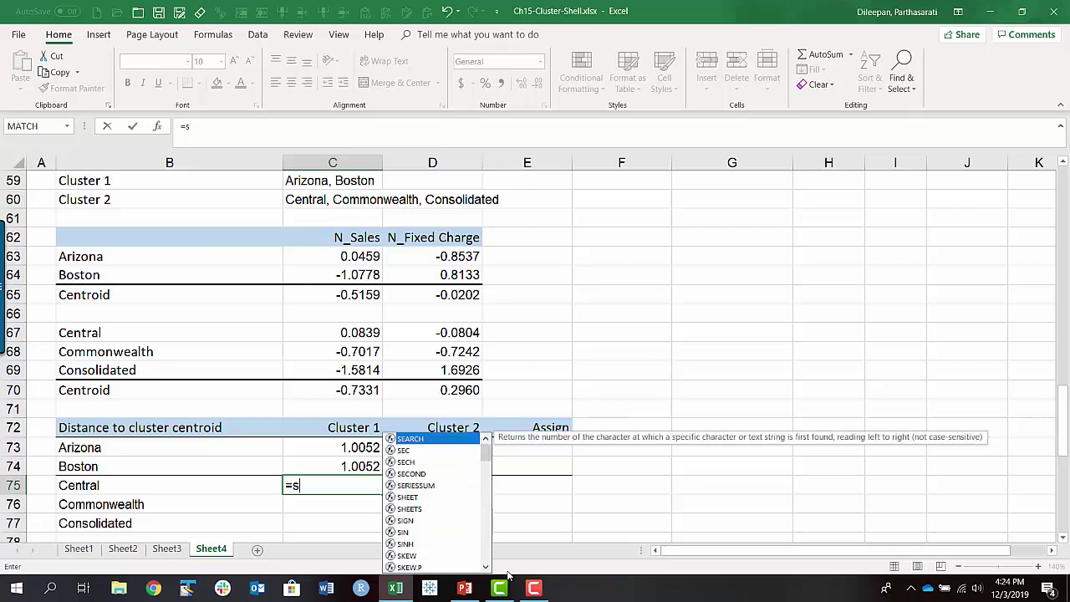
{"action": "key", "text": "Tab"}
{"action": "type", "text": "sum"}
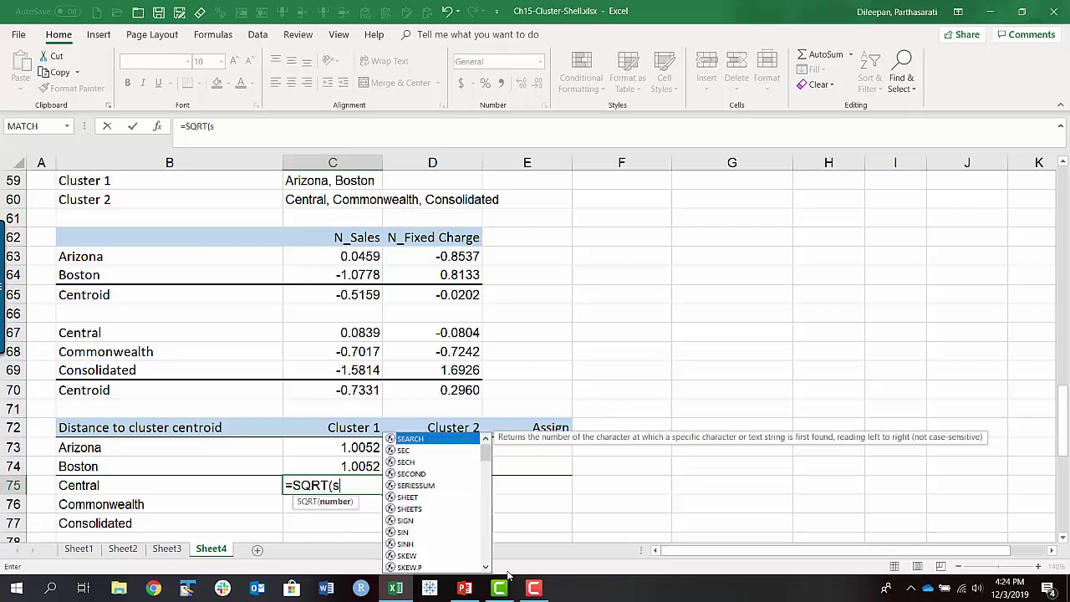
{"action": "type", "text": "xm"}
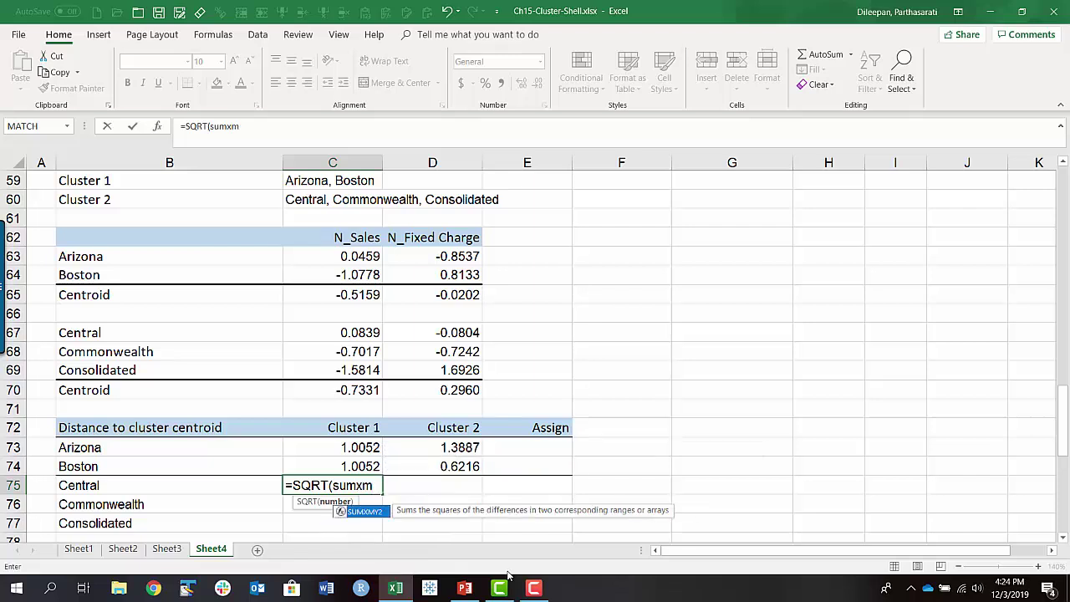
{"action": "key", "text": "Tab"}
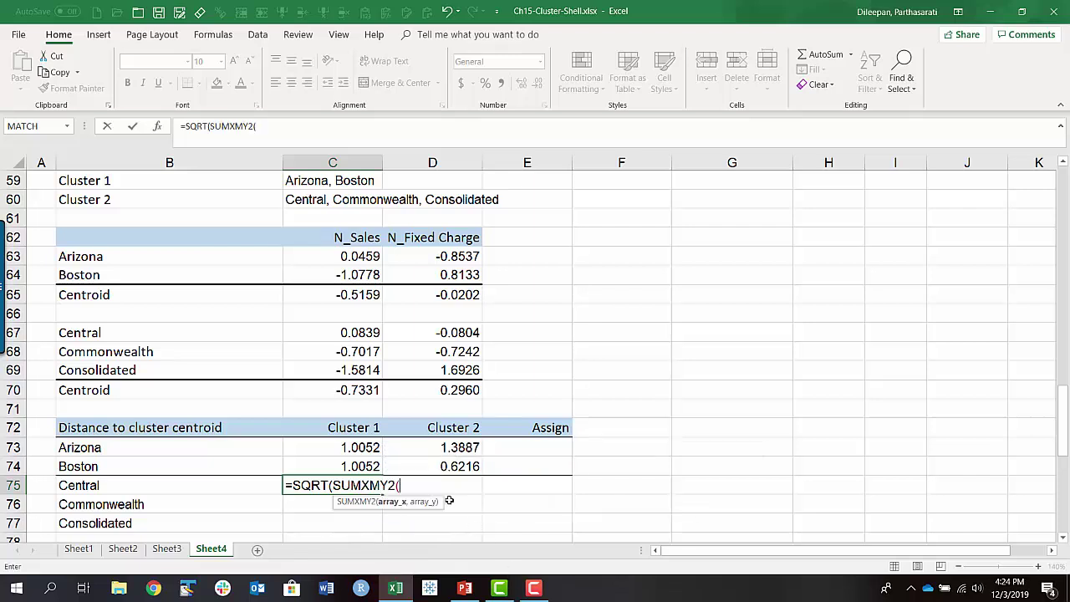
{"action": "left_click_drag", "start_coordinate": [346, 335], "coordinate": [442, 331]}
{"action": "type", "text": ","}
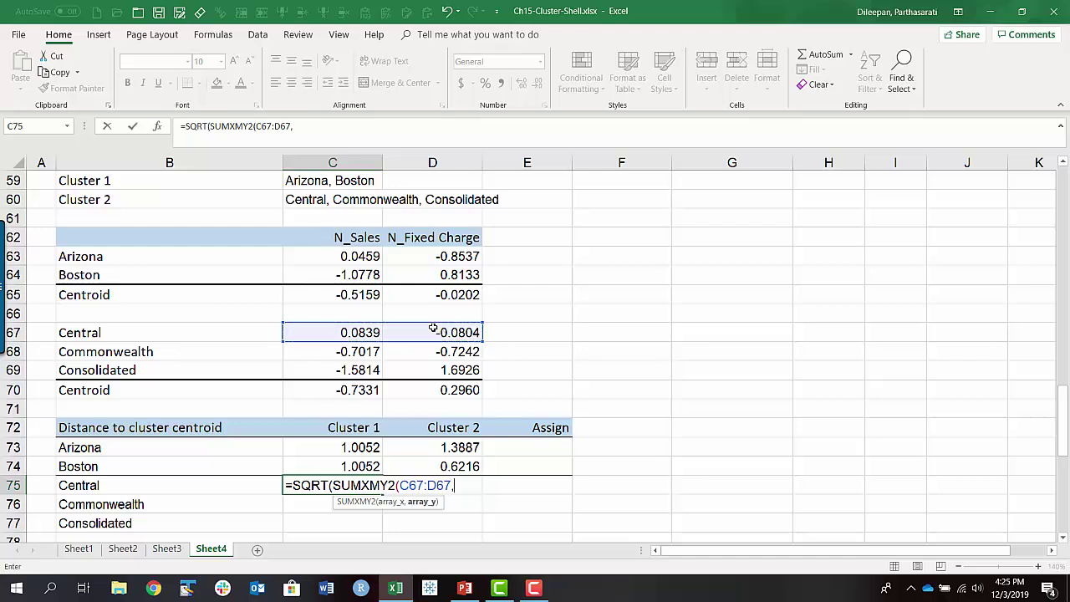
{"action": "left_click_drag", "start_coordinate": [340, 296], "coordinate": [409, 296]}
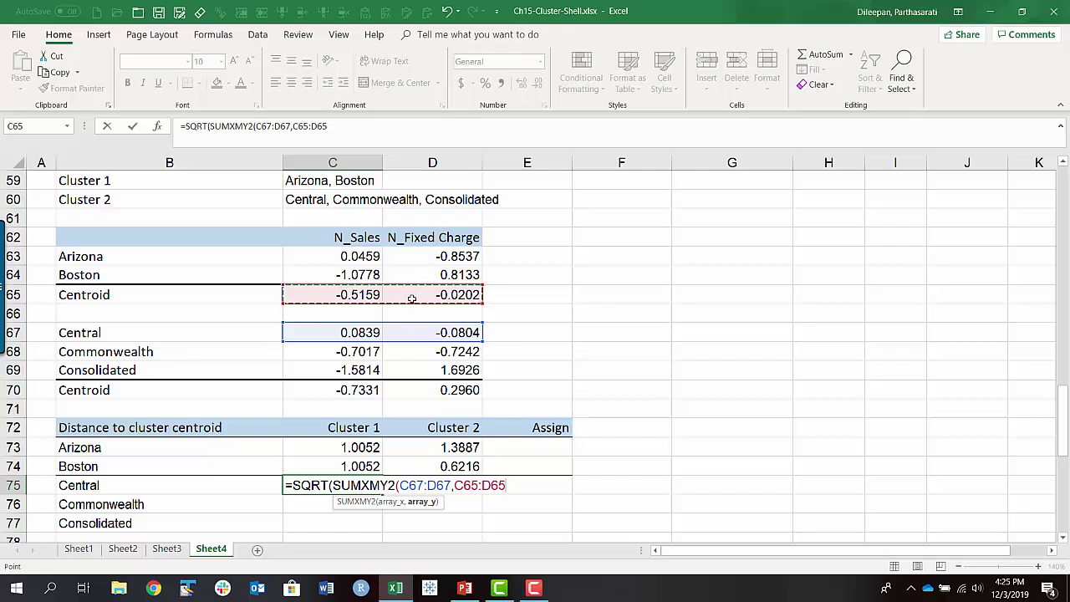
{"action": "key", "text": "F4"}
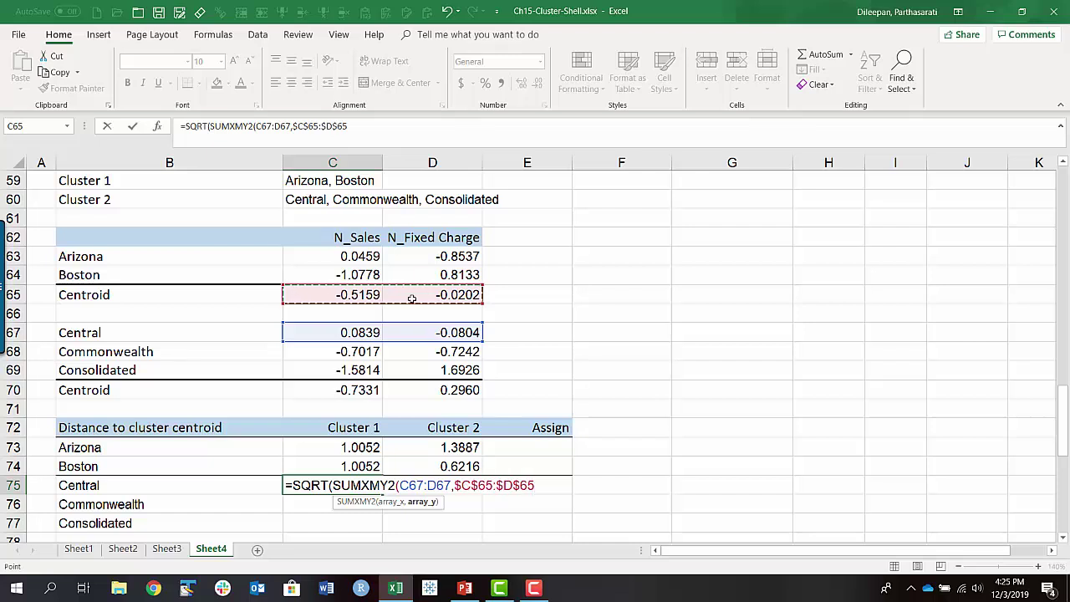
{"action": "type", "text": "))"}
{"action": "key", "text": "Return"}
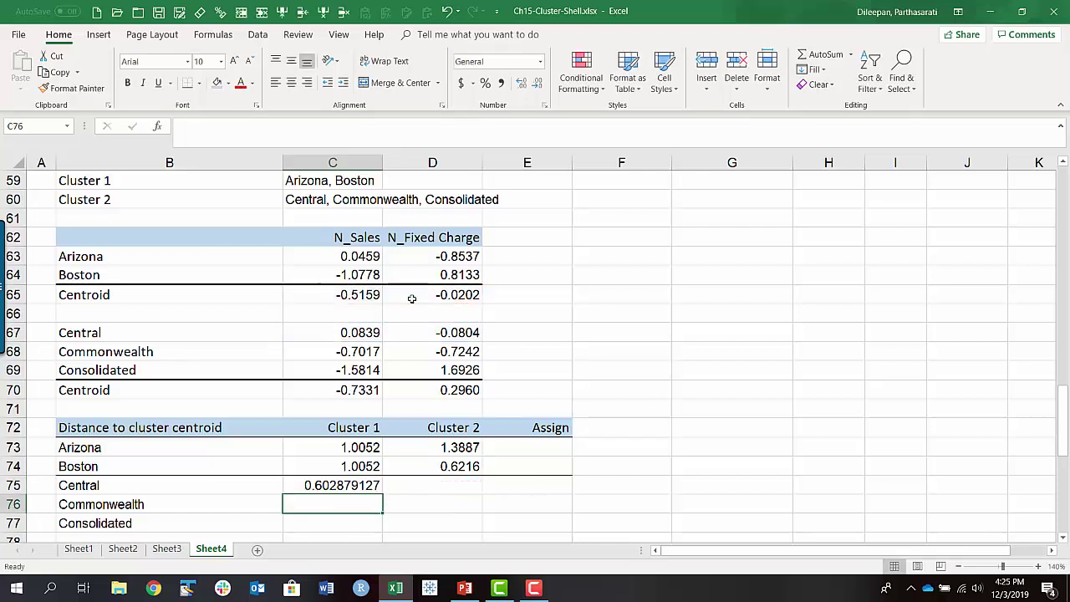
- Calculate Central's distance to the Cluster 2 centroid in D75 with =SQRT(SUMXMY2(C67:D67,$C$70:$D$70))
{"action": "left_click", "coordinate": [431, 483]}
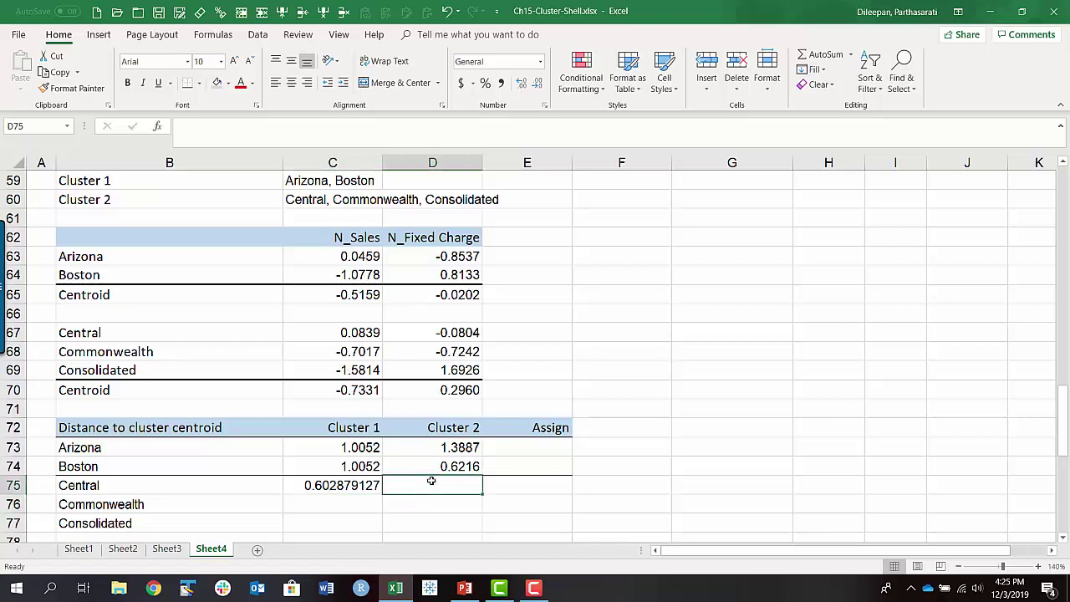
{"action": "type", "text": "=sqrt"}
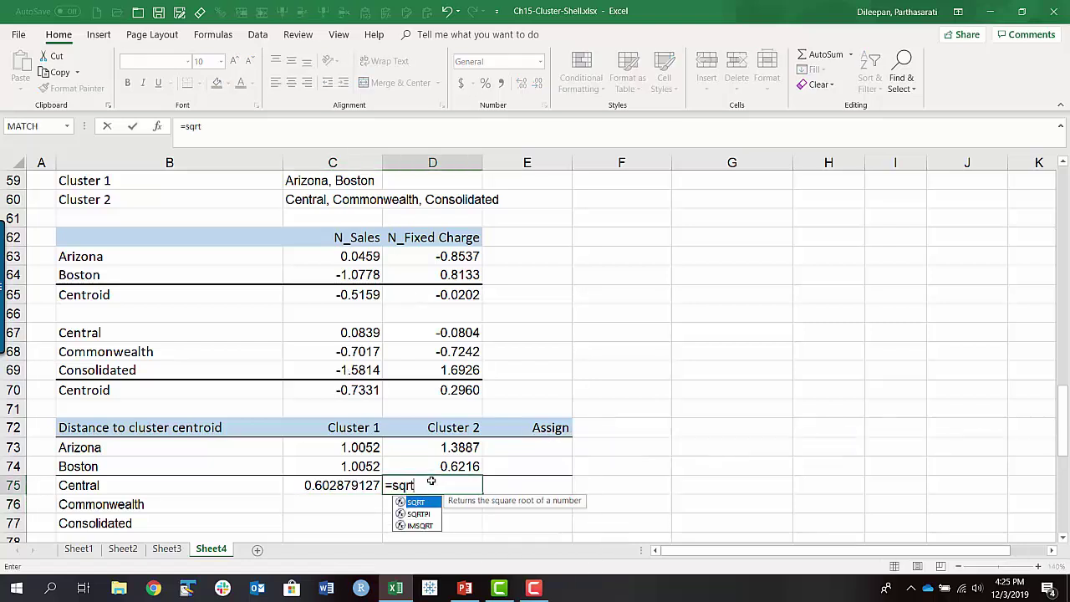
{"action": "key", "text": "Tab"}
{"action": "type", "text": "sum"}
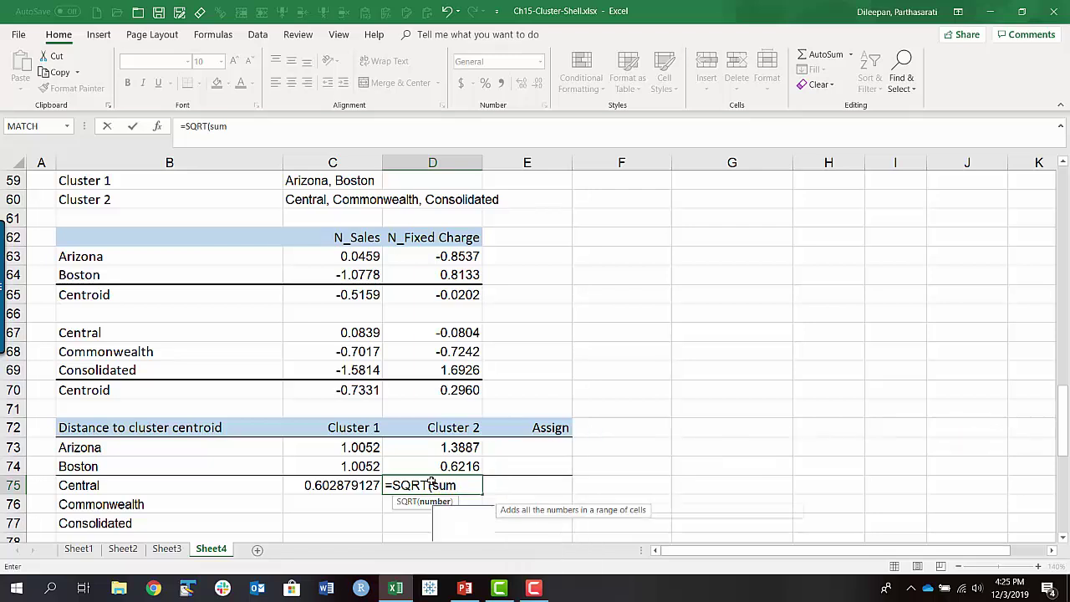
{"action": "type", "text": "xm"}
{"action": "key", "text": "Tab"}
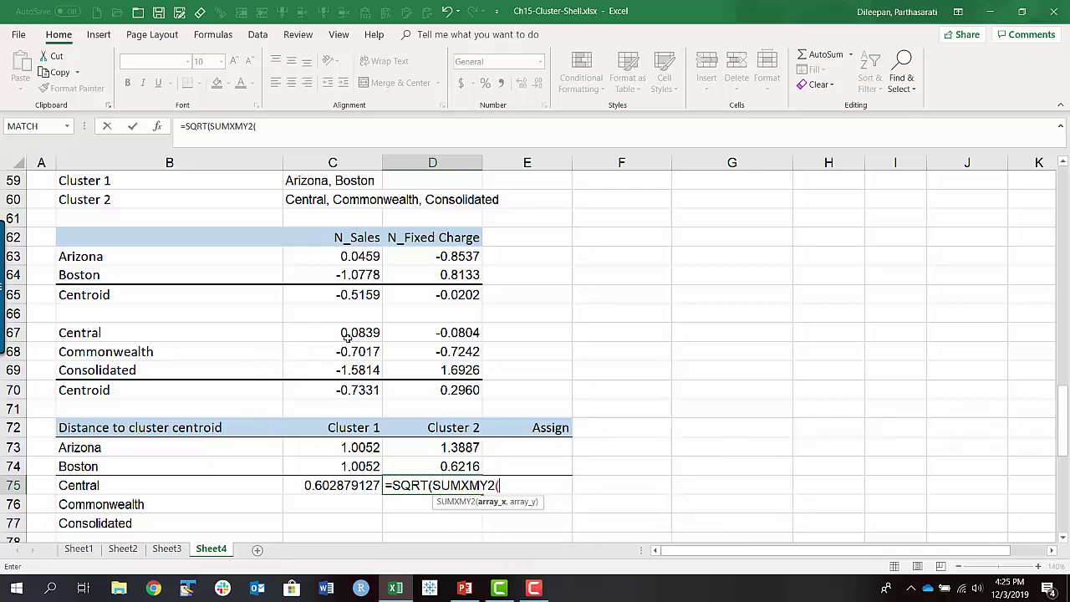
{"action": "left_click_drag", "start_coordinate": [346, 338], "coordinate": [412, 334]}
{"action": "type", "text": ","}
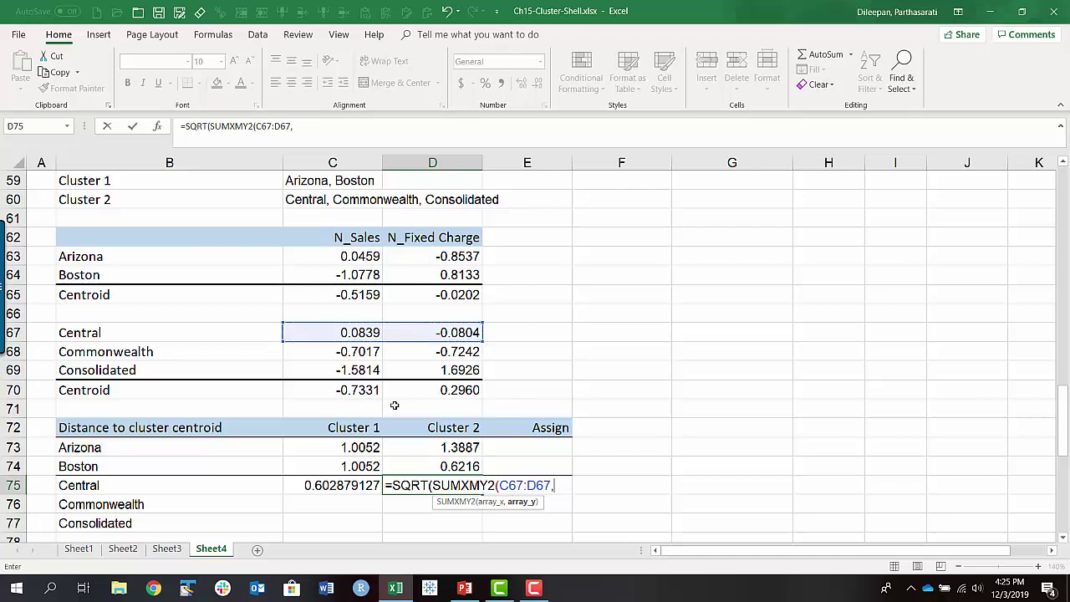
{"action": "left_click_drag", "start_coordinate": [347, 391], "coordinate": [426, 389]}
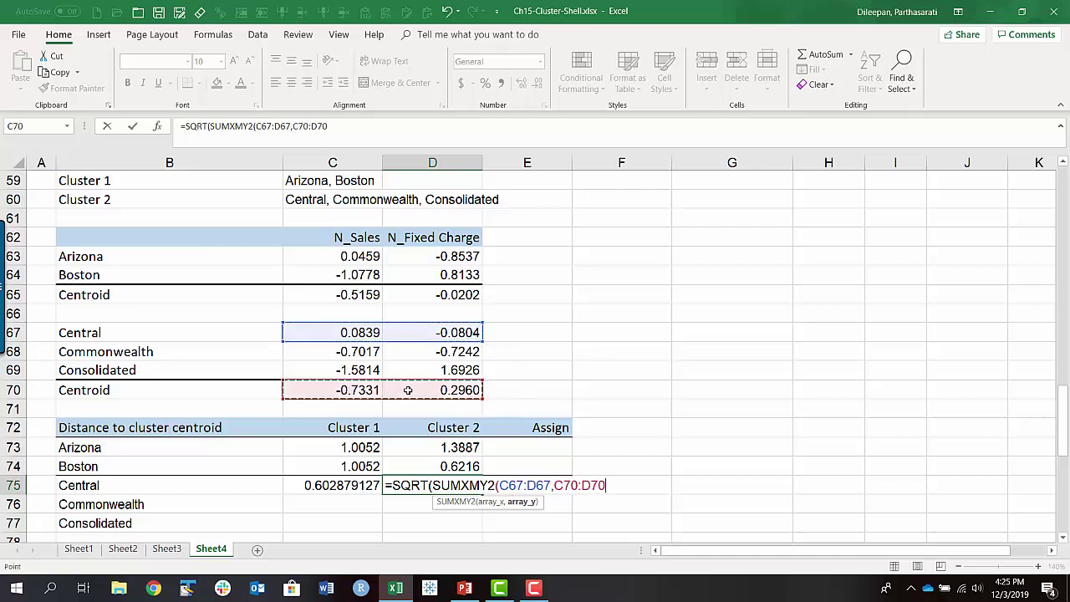
{"action": "key", "text": "F4"}
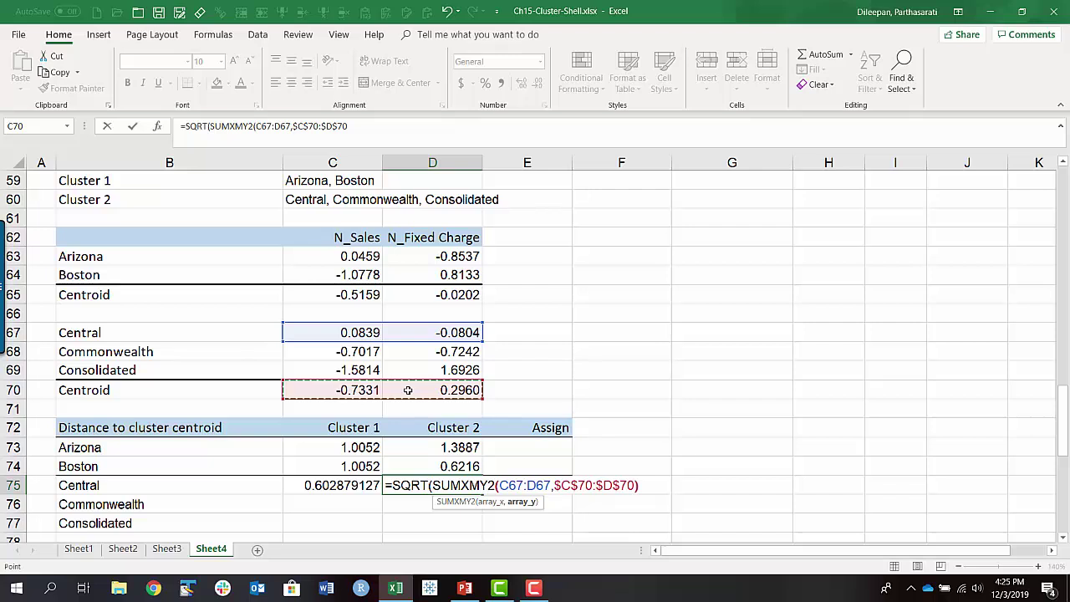
{"action": "type", "text": "))"}
{"action": "key", "text": "Return"}
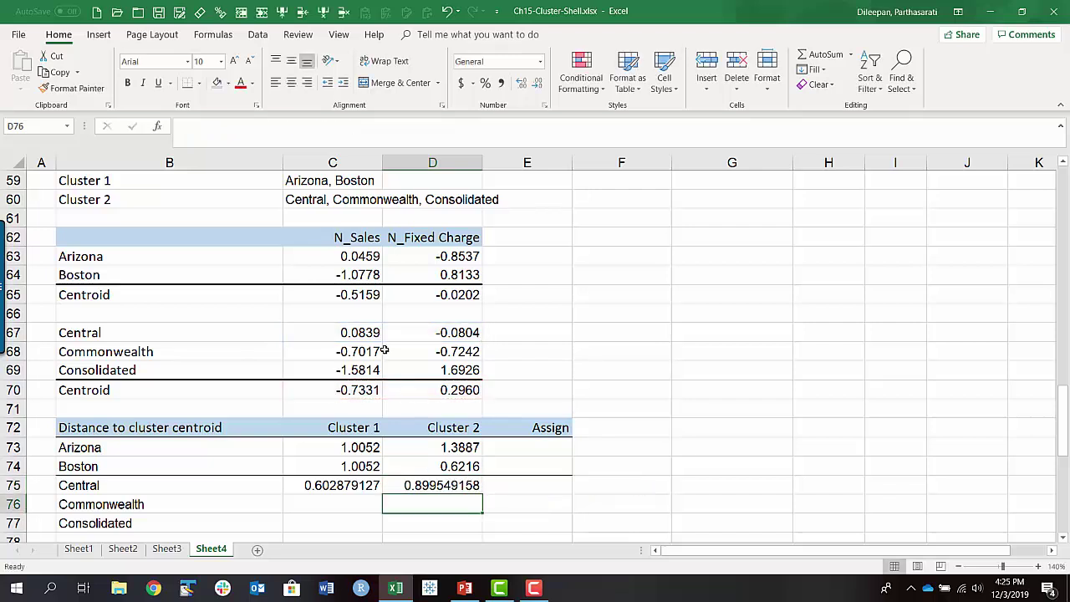
- Format C75:D75 to four decimal places and fill both distance formulas down to Consolidated in row 77
{"action": "left_click_drag", "start_coordinate": [332, 485], "coordinate": [434, 485]}
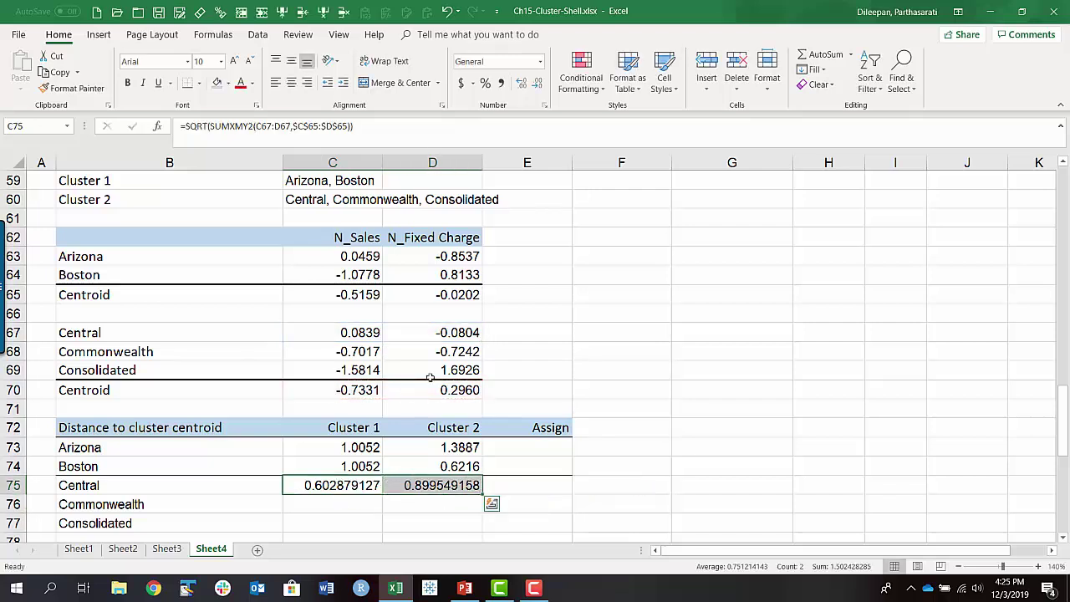
{"action": "left_click", "coordinate": [533, 90]}
{"action": "left_click", "coordinate": [533, 90]}
{"action": "left_click", "coordinate": [533, 91]}
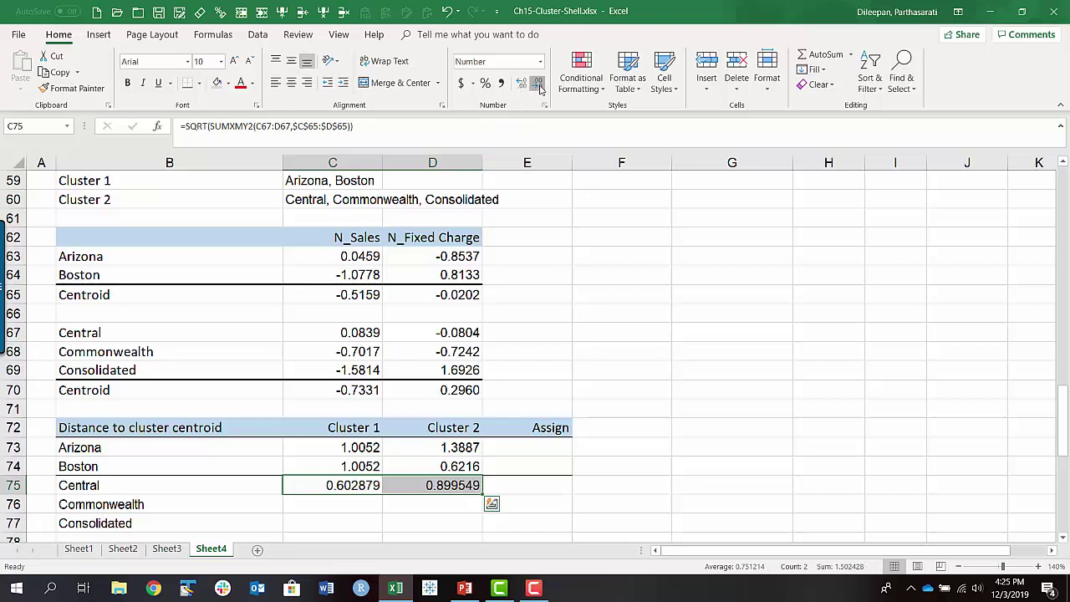
{"action": "left_click", "coordinate": [533, 91]}
{"action": "left_click", "coordinate": [533, 91]}
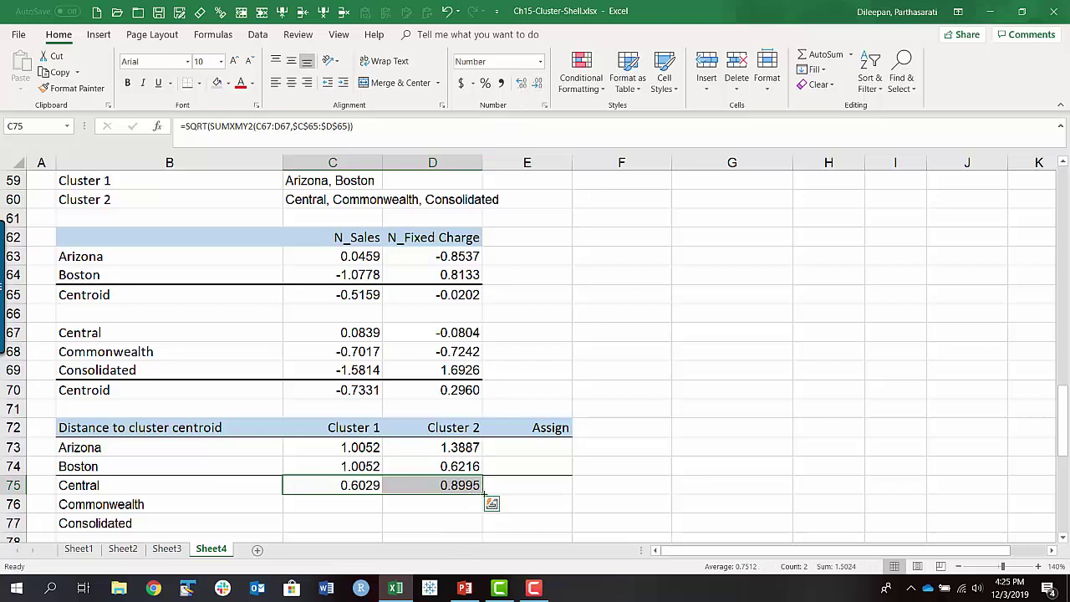
{"action": "left_click_drag", "start_coordinate": [482, 494], "coordinate": [484, 532]}
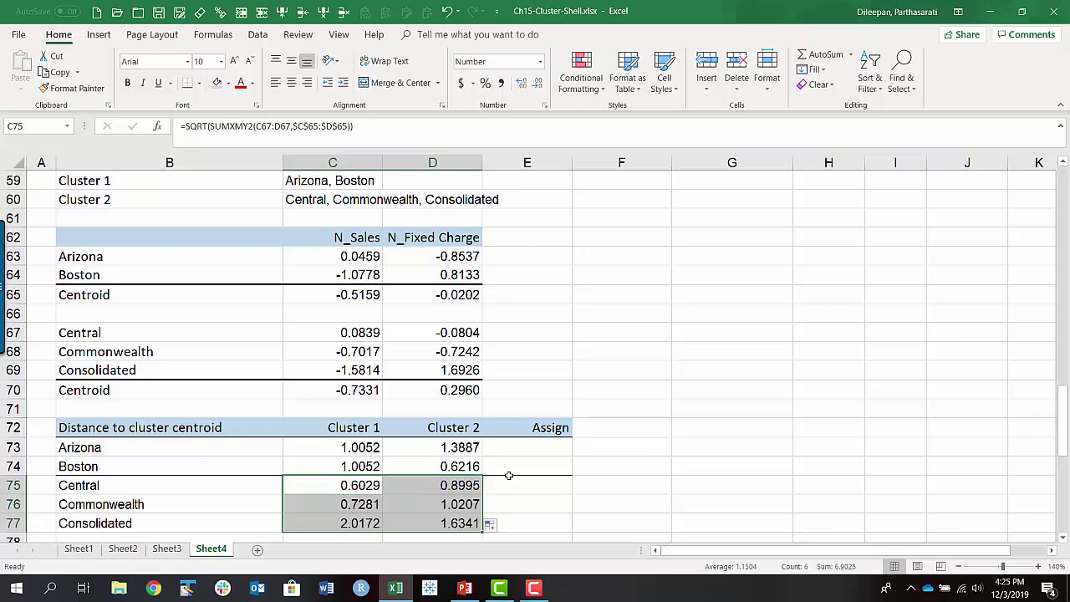
- Apply a thick bottom border to the Consolidated row, B77:E77, of the distance table
{"action": "scroll", "coordinate": [508, 475], "scroll_direction": "down", "scroll_amount": 1}
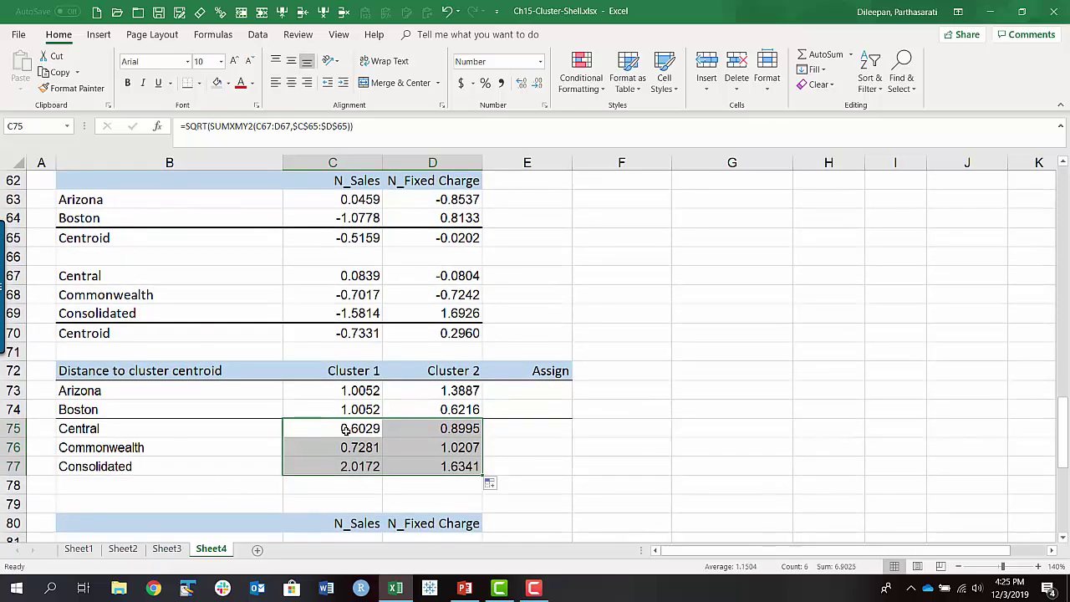
{"action": "left_click", "coordinate": [230, 470]}
{"action": "left_click_drag", "start_coordinate": [230, 473], "coordinate": [560, 473]}
{"action": "left_click", "coordinate": [199, 84]}
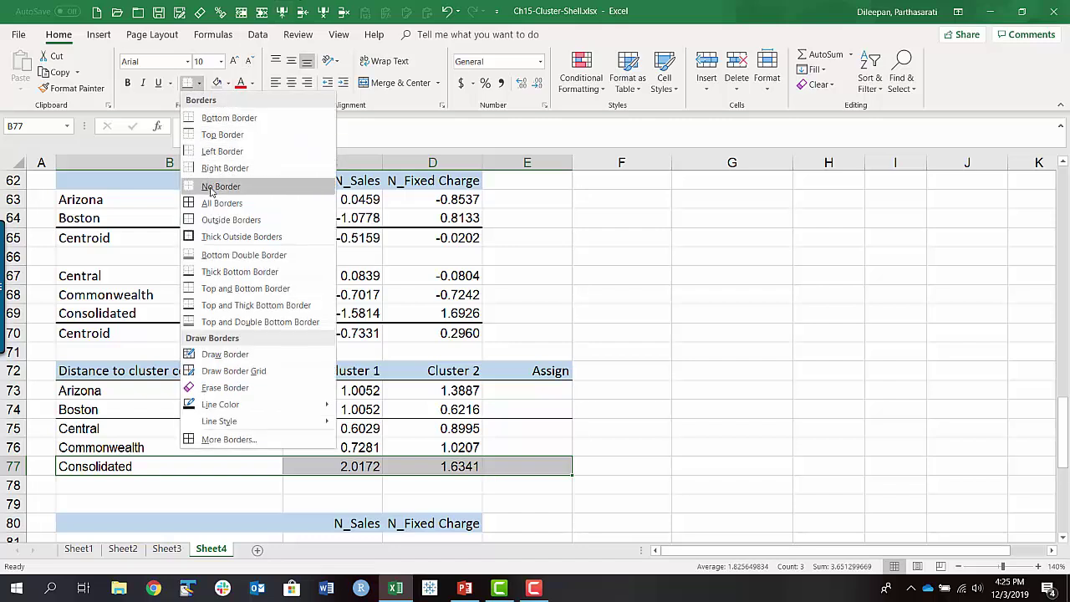
{"action": "left_click", "coordinate": [216, 272]}
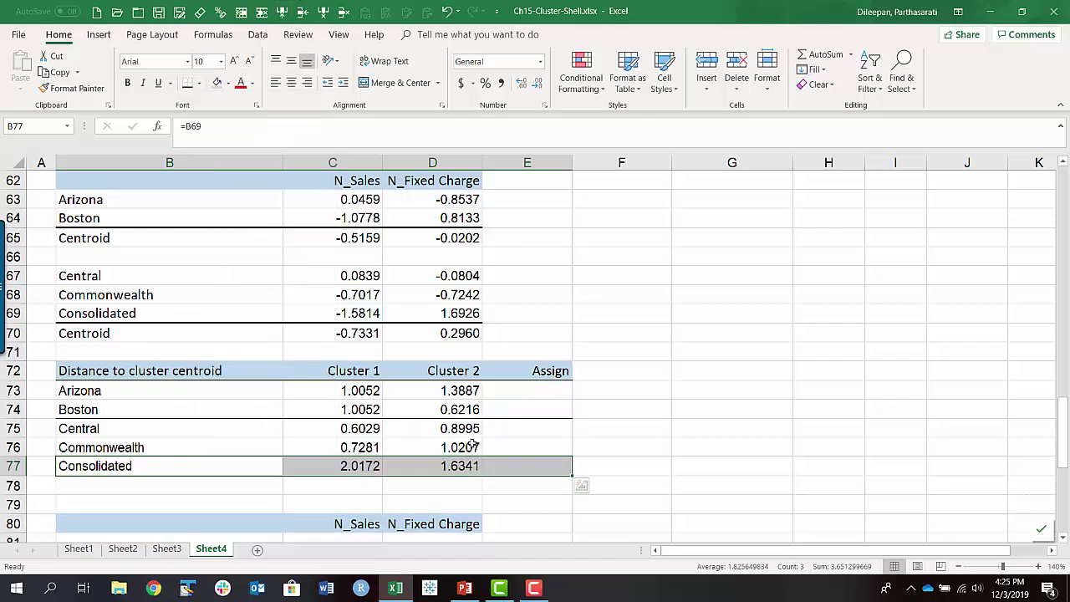
- Compare Arizona's two centroid distances and enter "Keep" as its assignment in E73
{"action": "left_click", "coordinate": [369, 394]}
{"action": "left_click", "coordinate": [442, 391]}
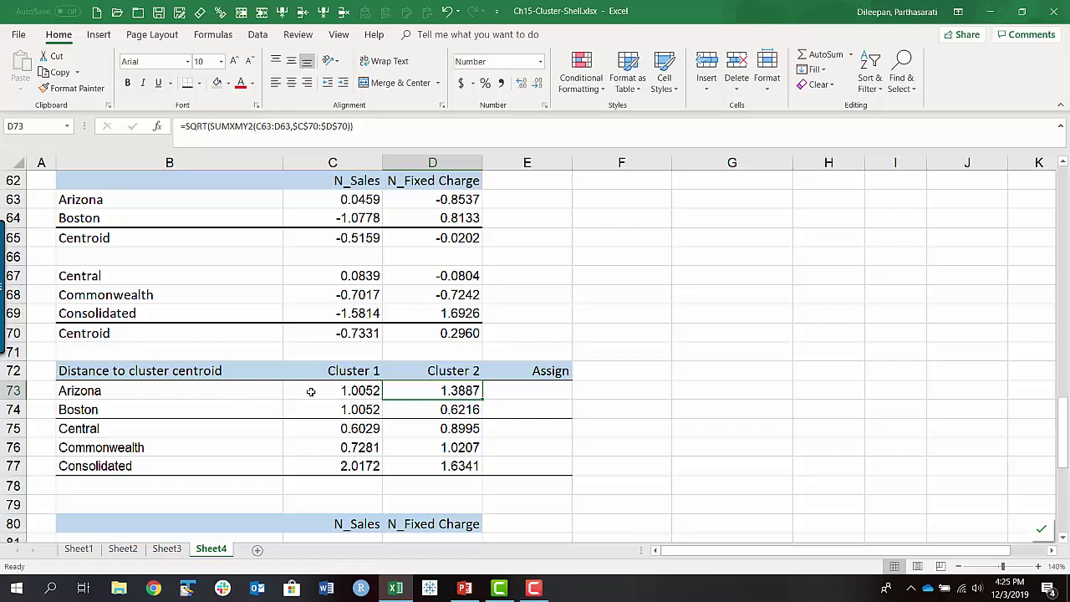
{"action": "left_click", "coordinate": [504, 393]}
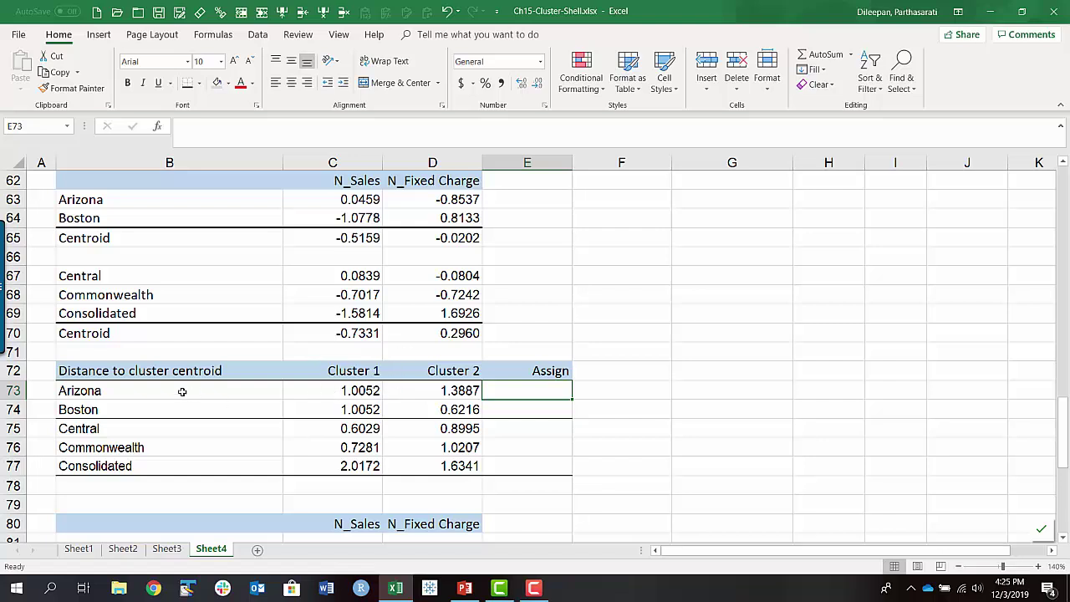
{"action": "type", "text": "Keep"}
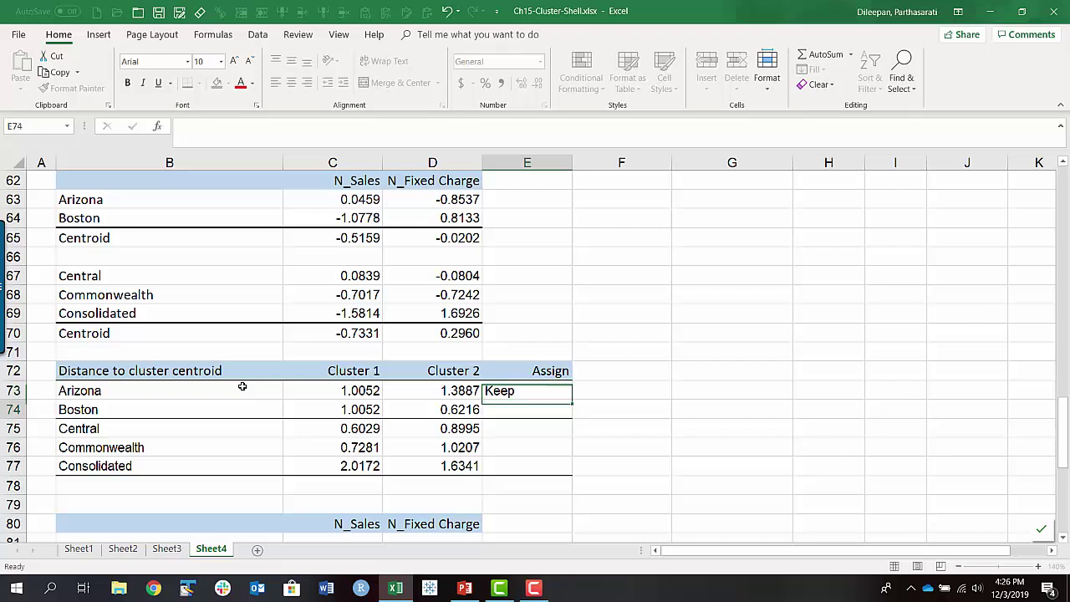
{"action": "key", "text": "Return"}
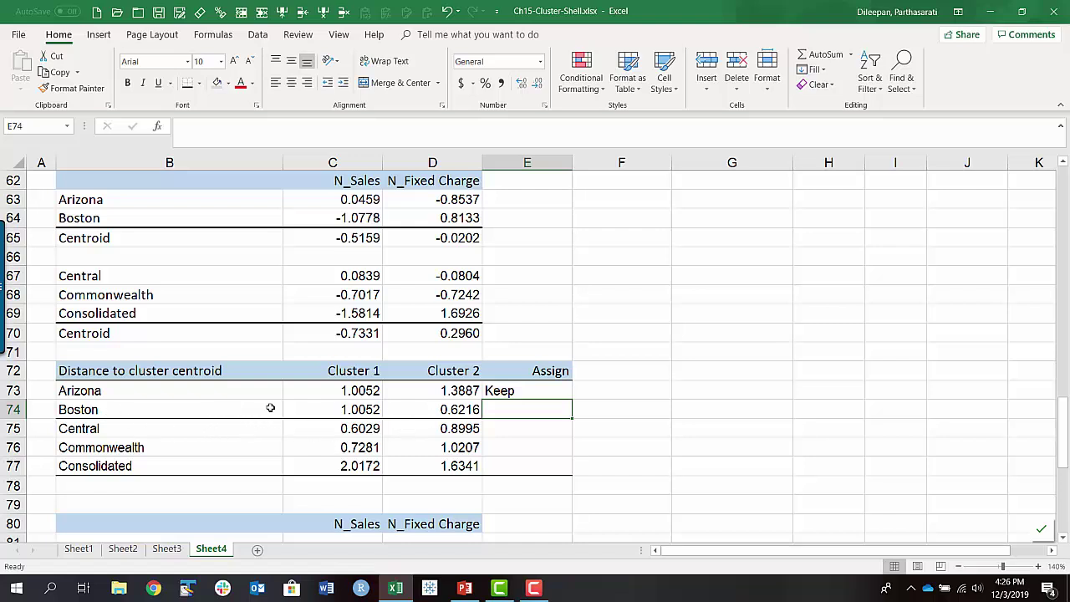
- Check Boston's centroid distances and enter "Assign to 2" as its assignment in E74
{"action": "left_click", "coordinate": [448, 412]}
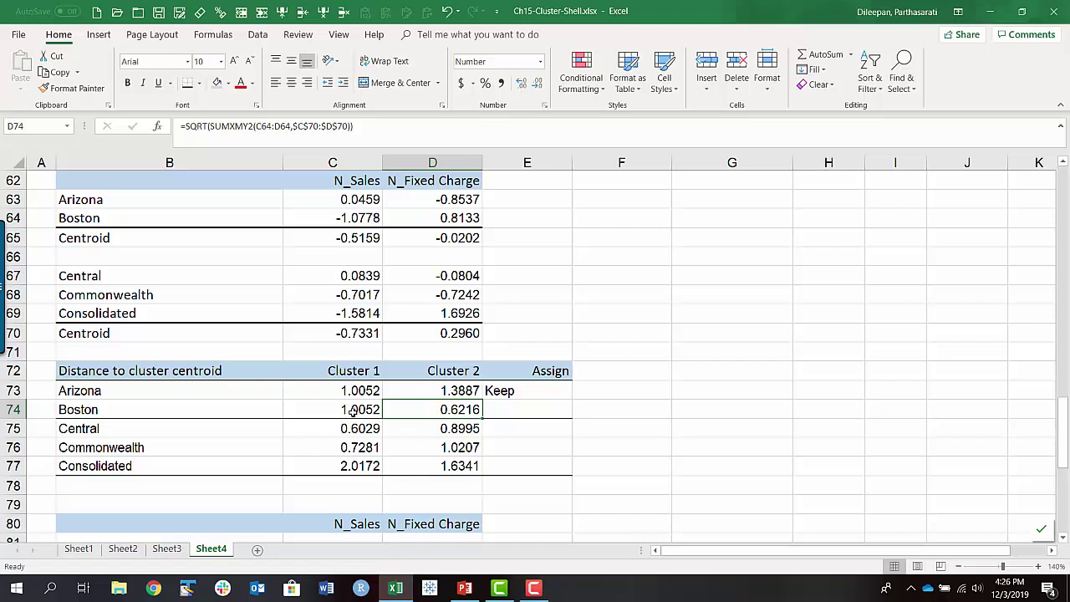
{"action": "left_click", "coordinate": [501, 409]}
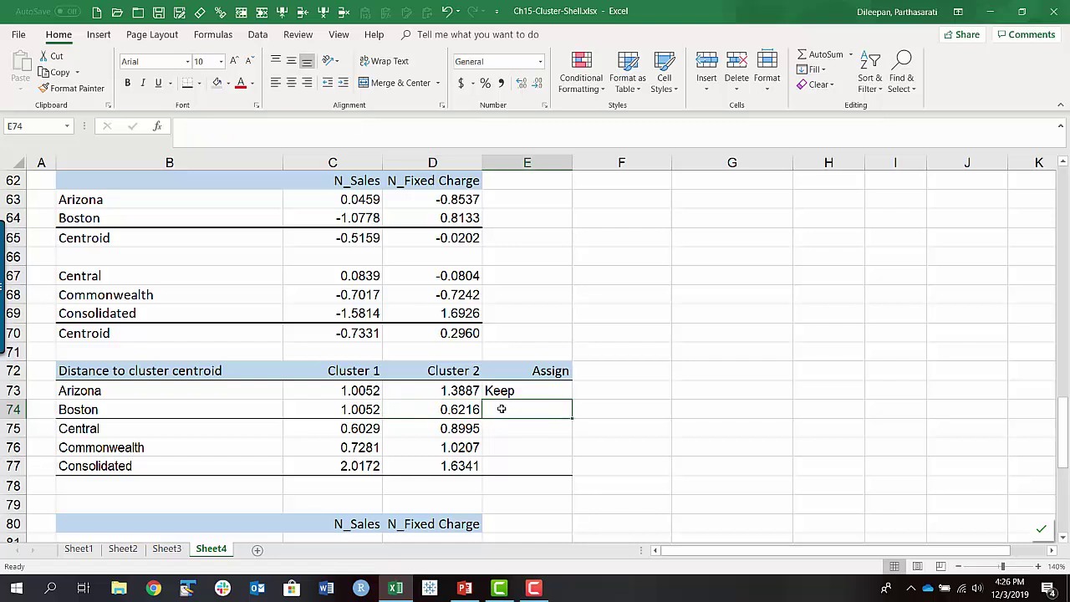
{"action": "type", "text": "A"}
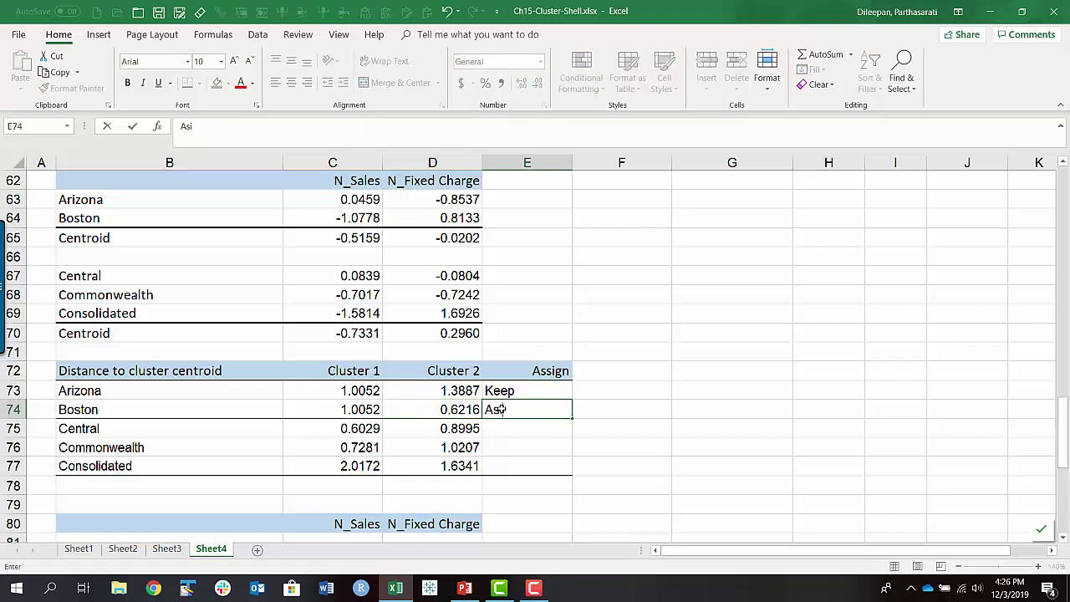
{"action": "type", "text": "ssign to 2"}
{"action": "key", "text": "Return"}
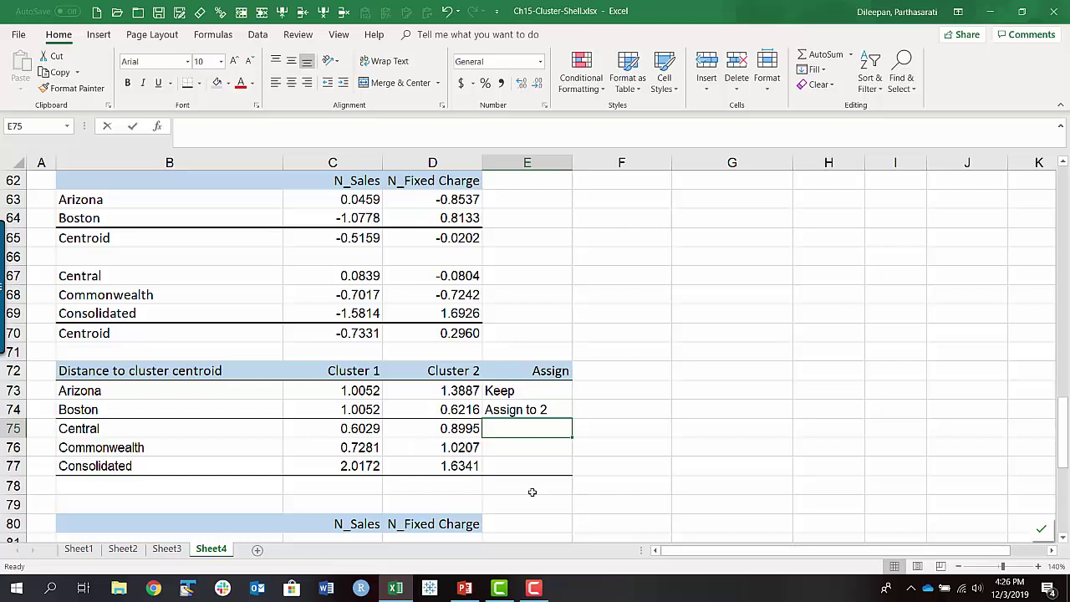
- Enter "Assign to 1" as Central's assignment in E75
{"action": "type", "text": "Assign "}
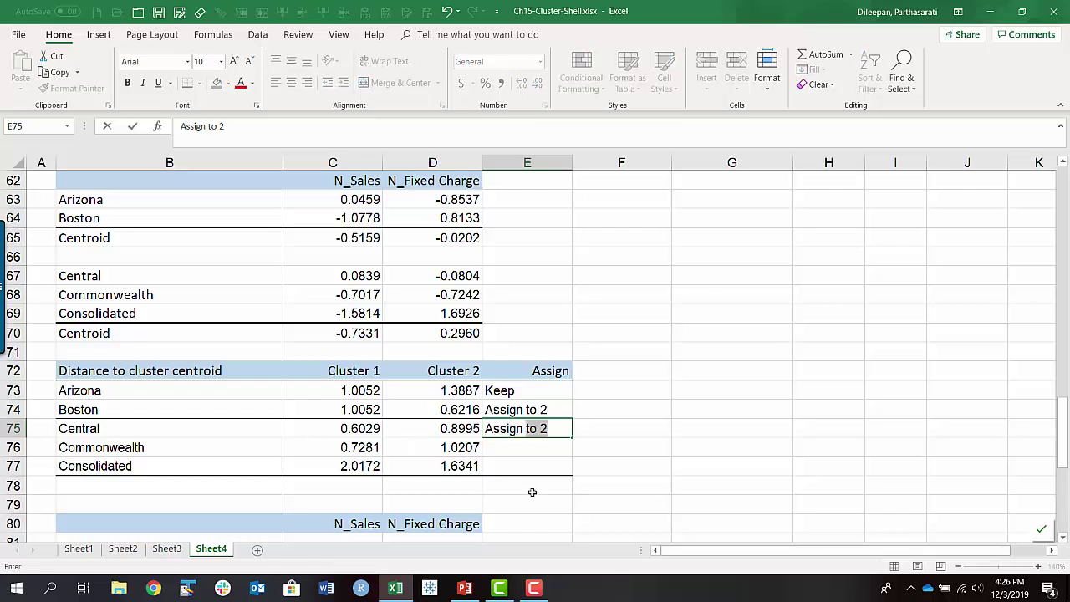
{"action": "type", "text": "to 1"}
{"action": "key", "text": "Return"}
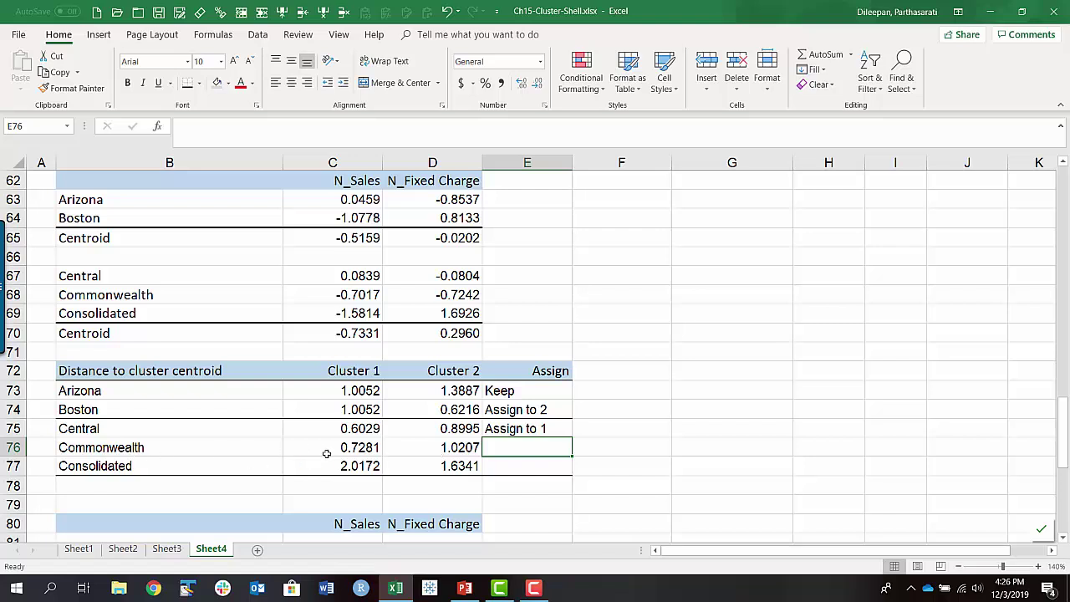
- Copy Central's "Assign to 1" into E76 for Commonwealth and enter "Keep" as Consolidated's assignment in E77
{"action": "left_click", "coordinate": [516, 426]}
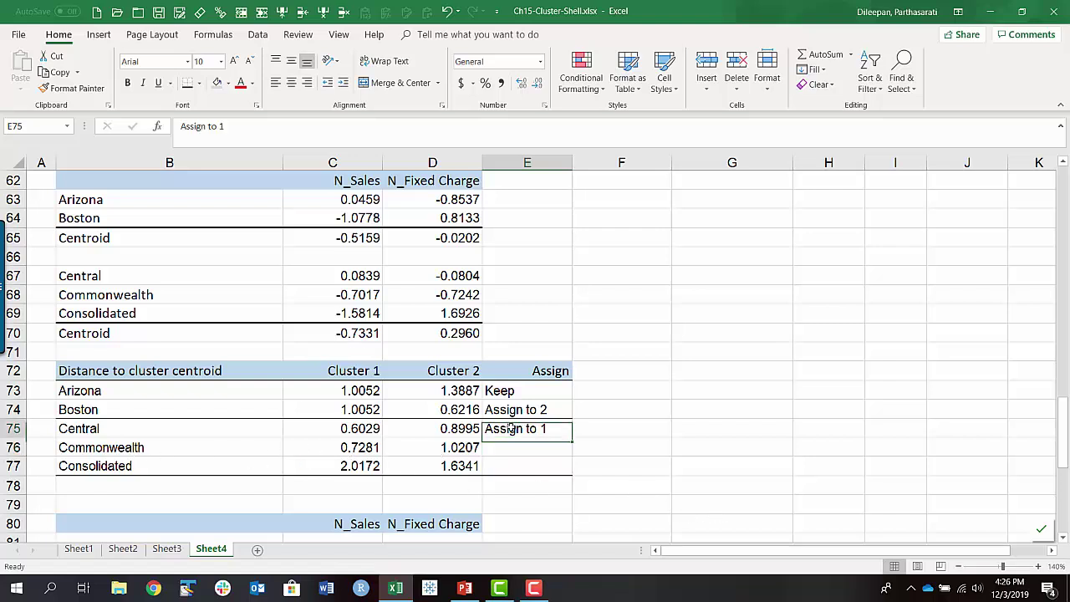
{"action": "key", "text": "ctrl+c"}
{"action": "key", "text": "Down"}
{"action": "key", "text": "Return"}
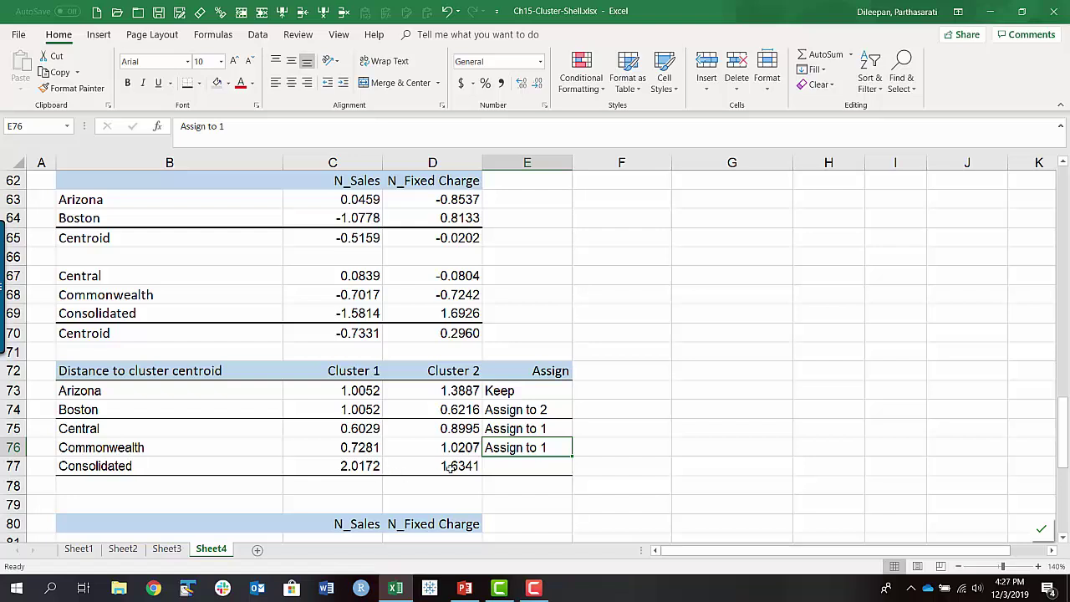
{"action": "left_click", "coordinate": [506, 465]}
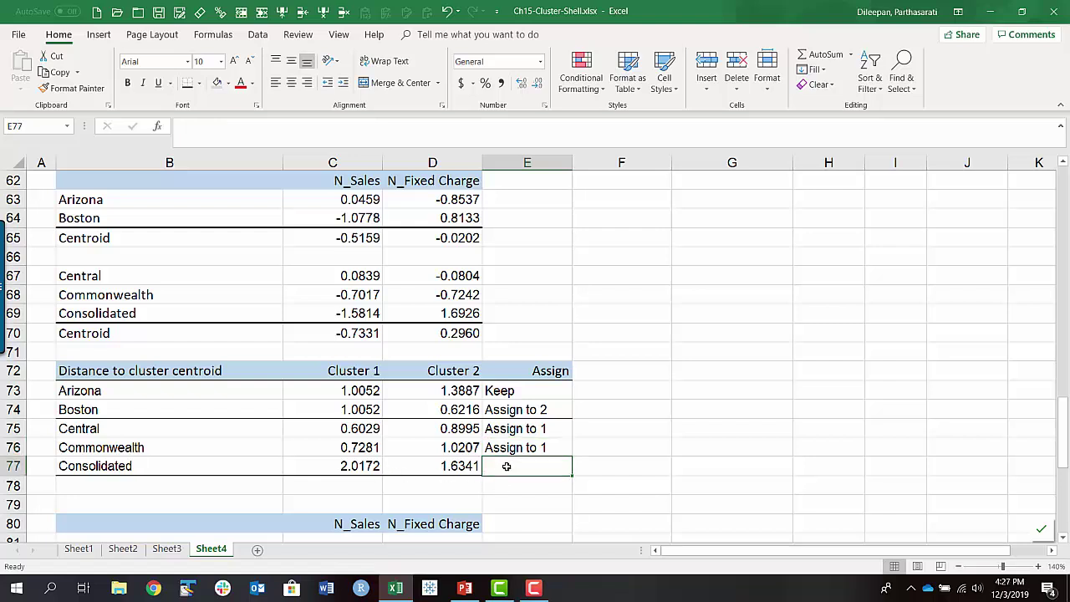
{"action": "type", "text": "Keep"}
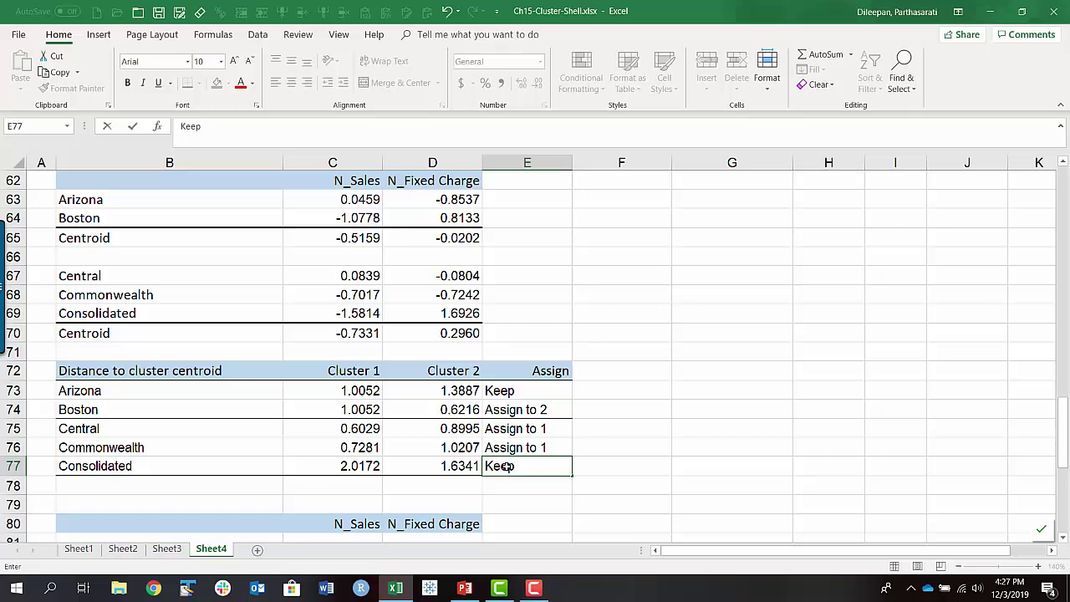
{"action": "key", "text": "Return"}
- List the new cluster 1 members Arizona, Central and Commonwealth in B81:B83 of the empty N_Sales and N_Fixed Charge table
{"action": "scroll", "coordinate": [666, 457], "scroll_direction": "down", "scroll_amount": 3}
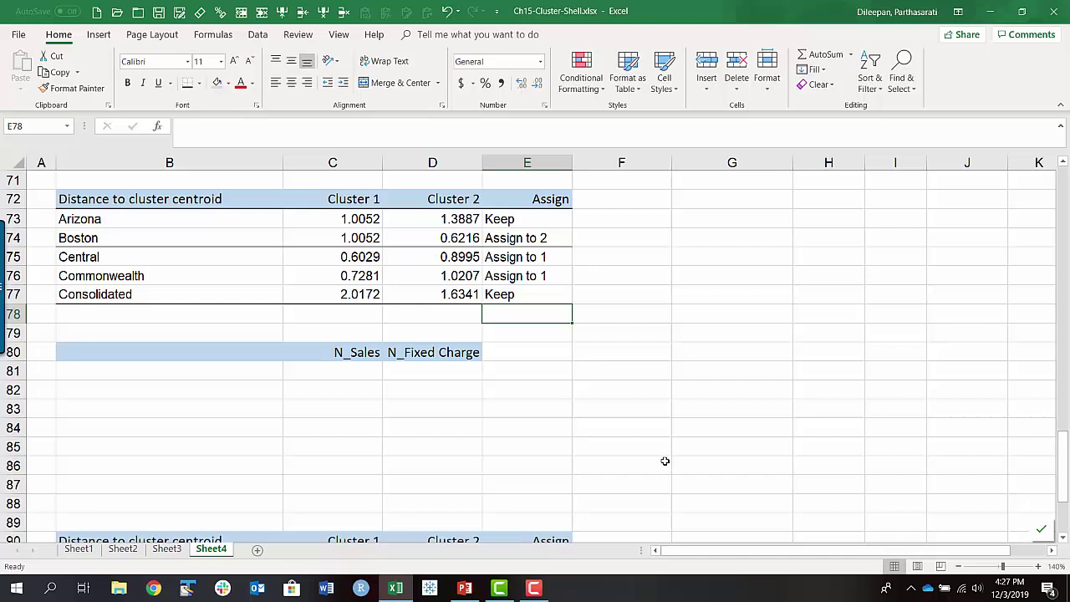
{"action": "left_click", "coordinate": [165, 370]}
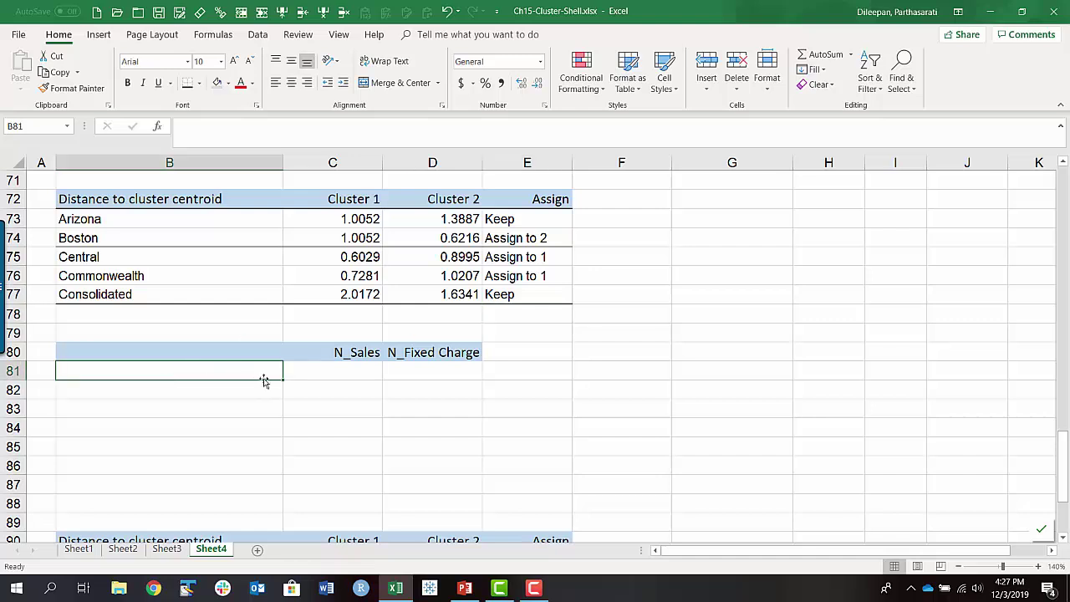
{"action": "type", "text": "Arizona"}
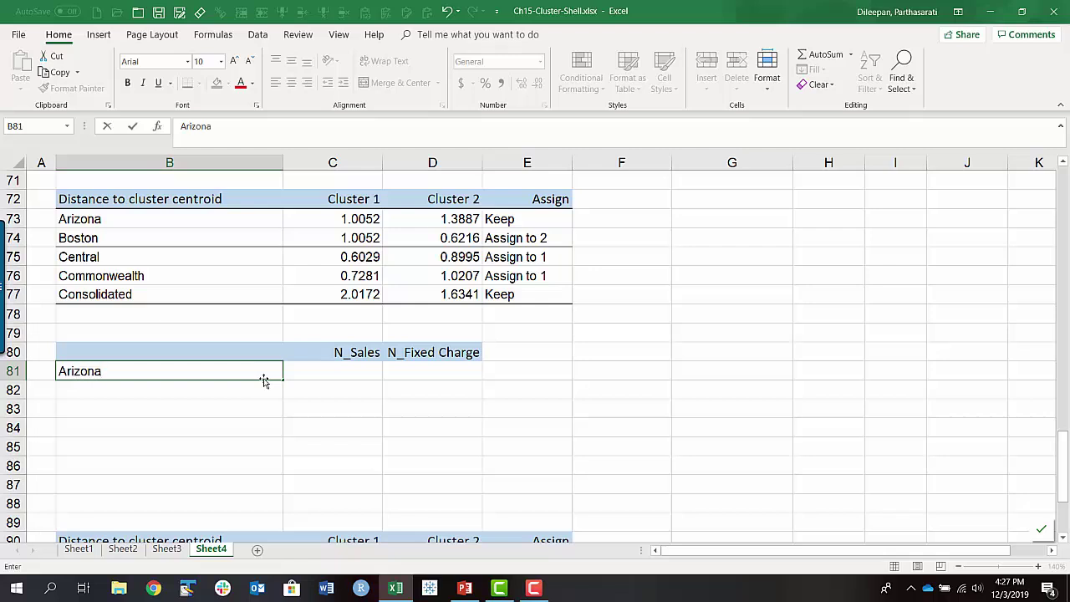
{"action": "key", "text": "Return"}
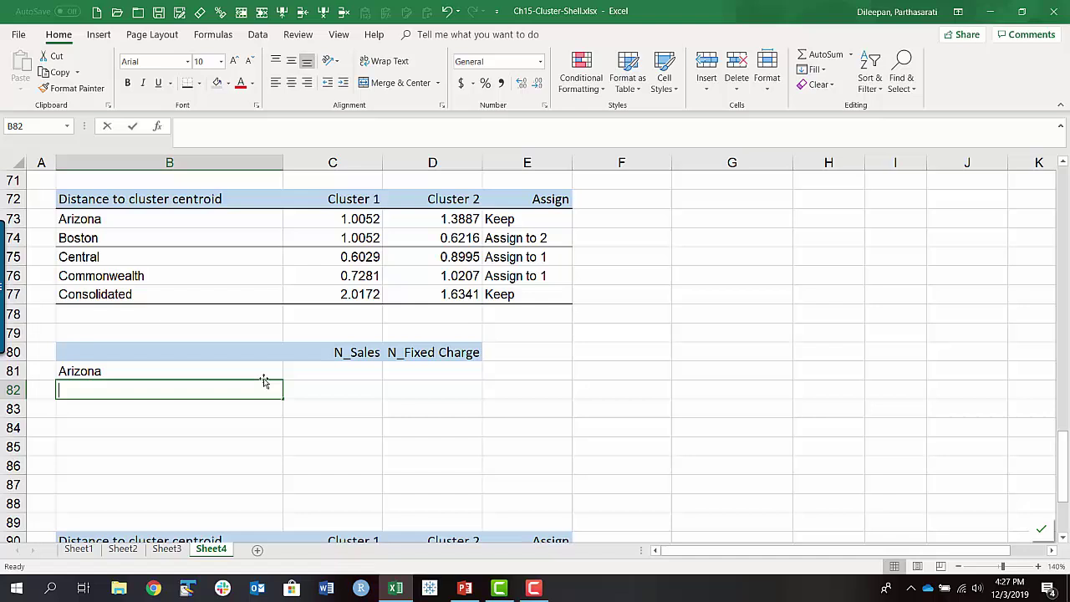
{"action": "type", "text": "Comm"}
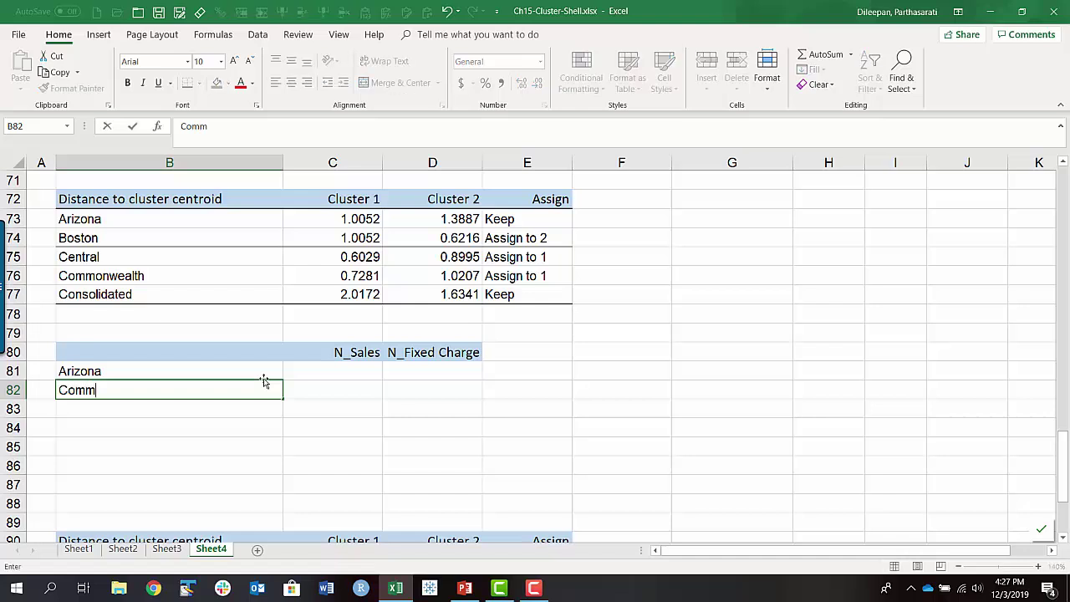
{"action": "key", "text": "BackSpace"}
{"action": "key", "text": "BackSpace"}
{"action": "key", "text": "BackSpace"}
{"action": "type", "text": "entral"}
{"action": "key", "text": "Return"}
{"action": "type", "text": "Common"}
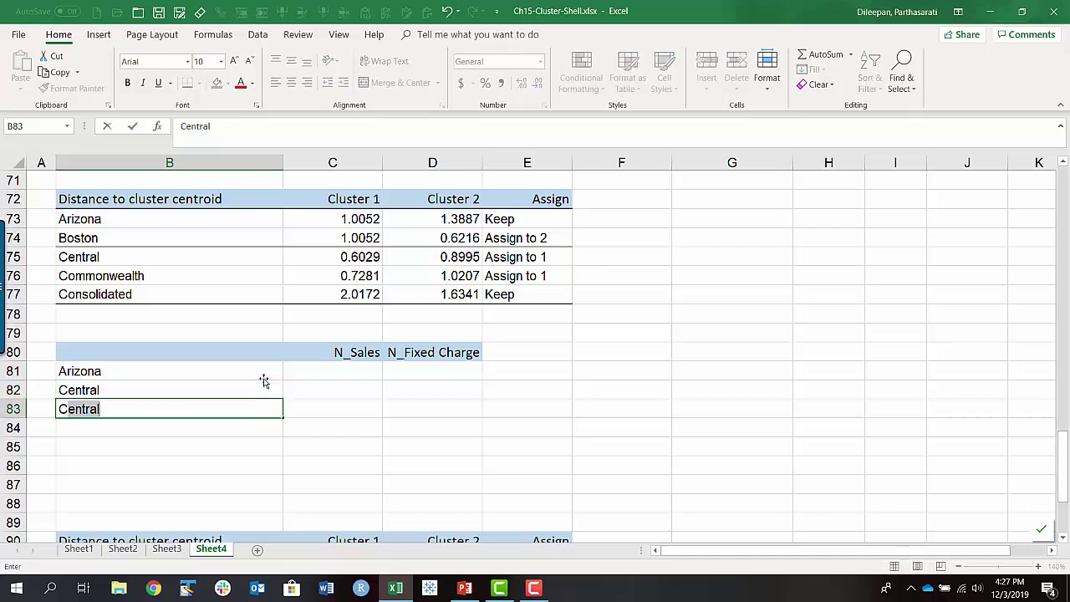
{"action": "type", "text": "wealth"}
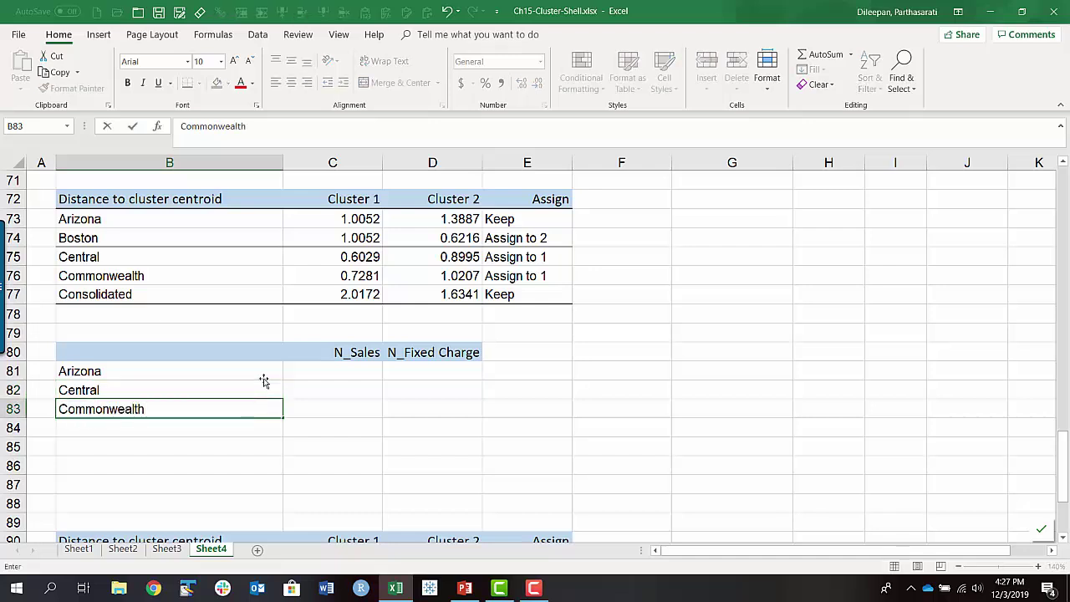
{"action": "key", "text": "Return"}
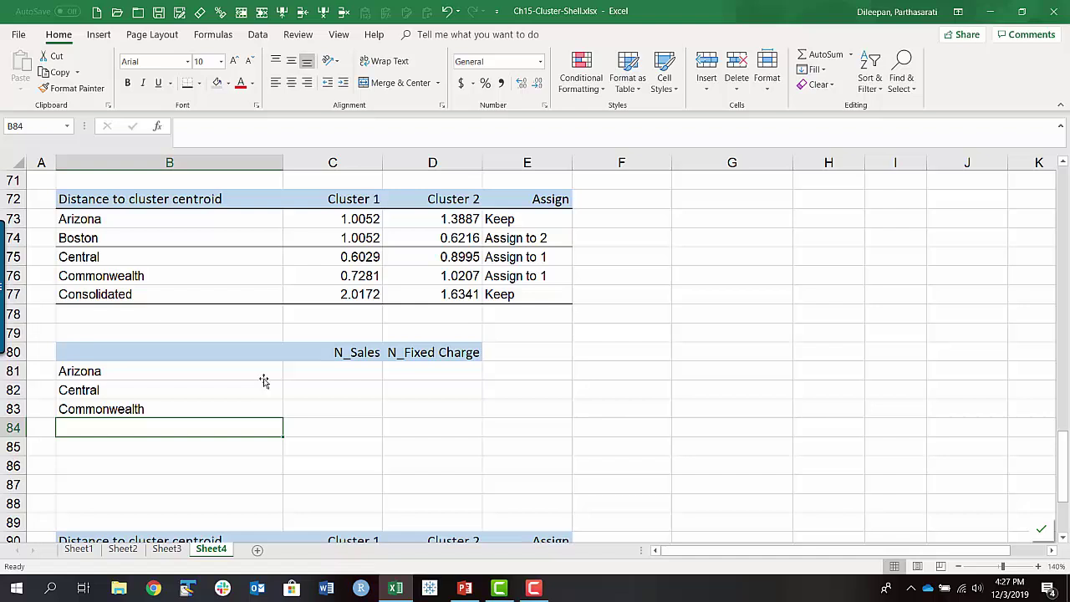
- List the new cluster 2 members Boston and Consolidated in B86:B87, leaving rows 84 and 85 empty
{"action": "key", "text": "Return"}
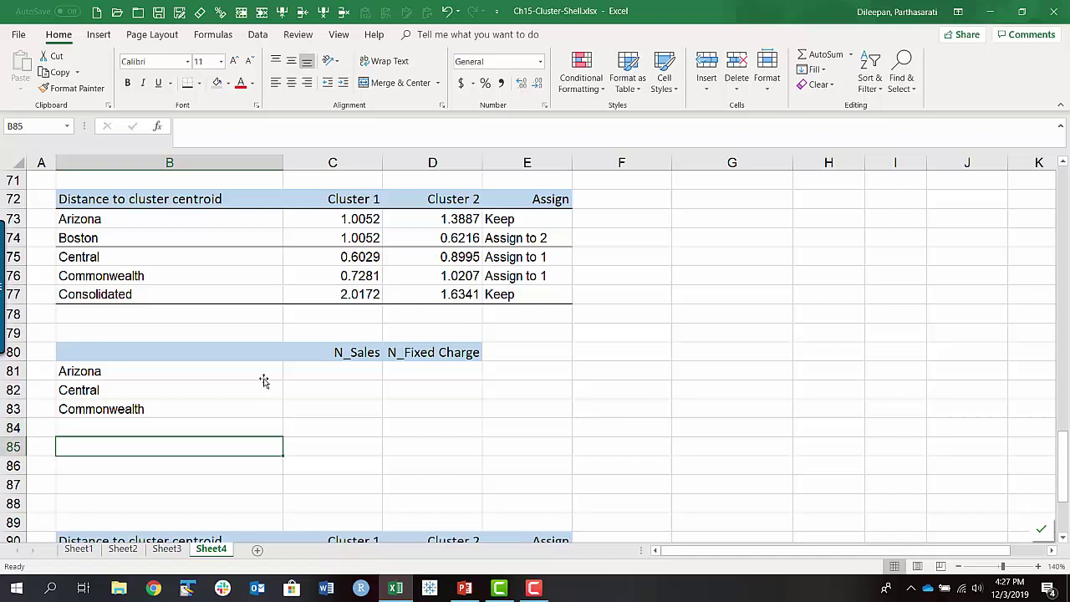
{"action": "key", "text": "Return"}
{"action": "key", "text": "Return"}
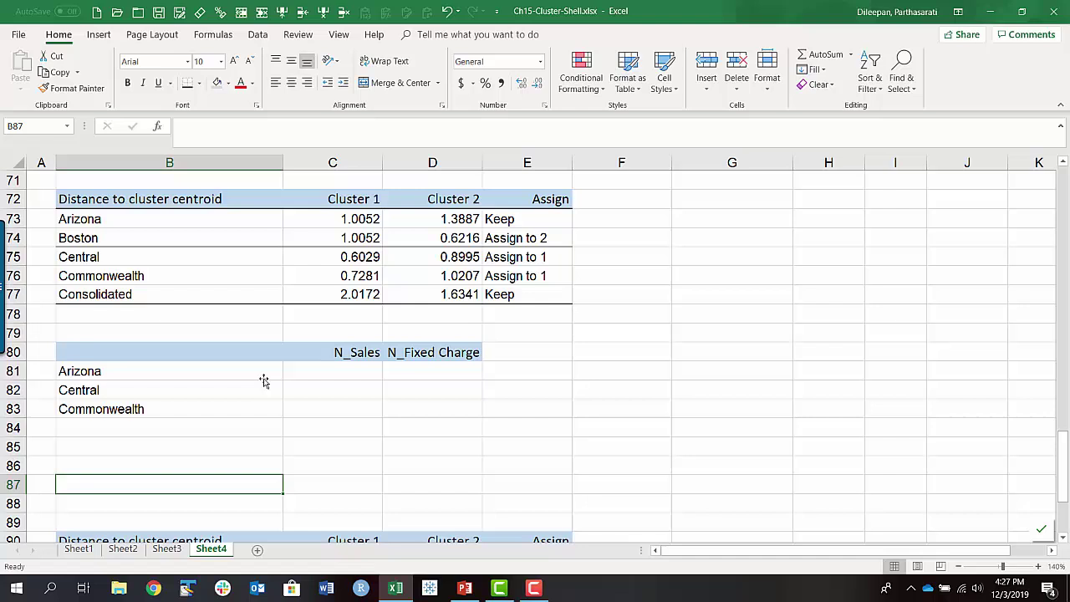
{"action": "key", "text": "Up"}
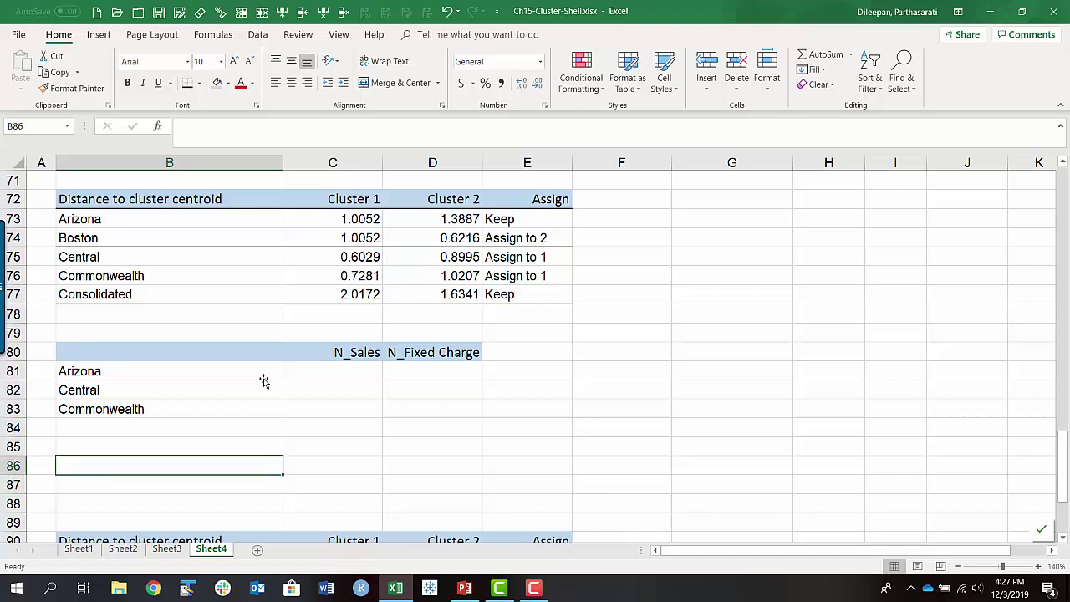
{"action": "type", "text": "B"}
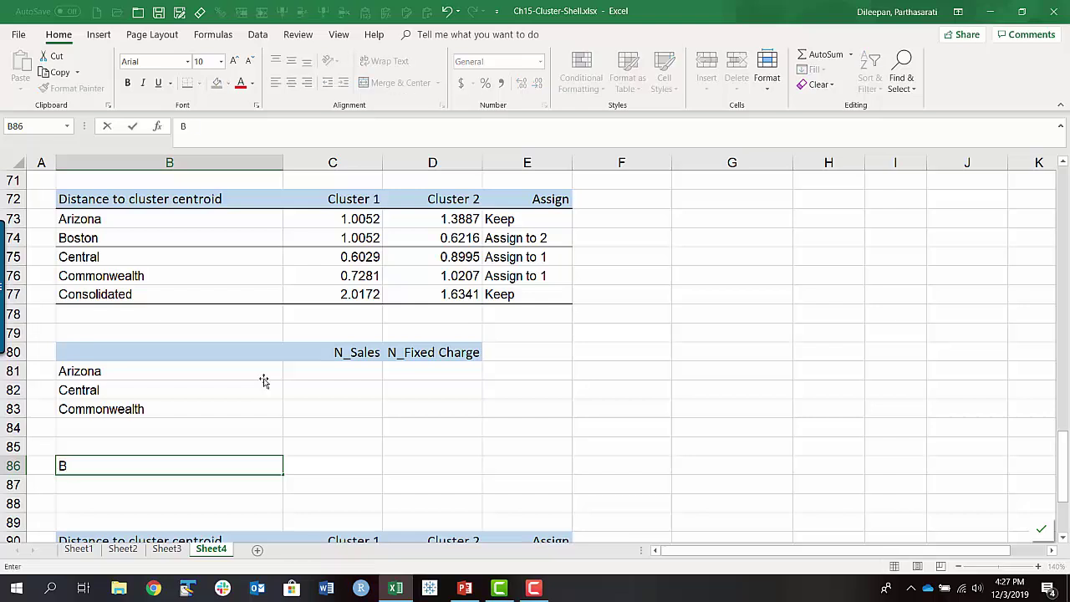
{"action": "type", "text": "oston"}
{"action": "key", "text": "Return"}
{"action": "type", "text": "C"}
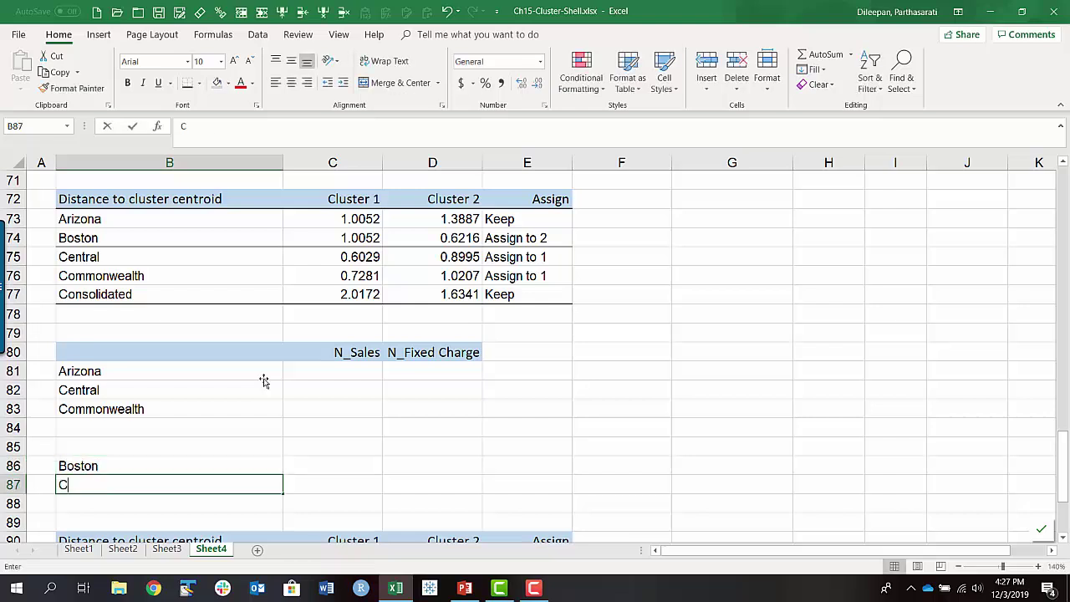
{"action": "type", "text": "onsolidate"}
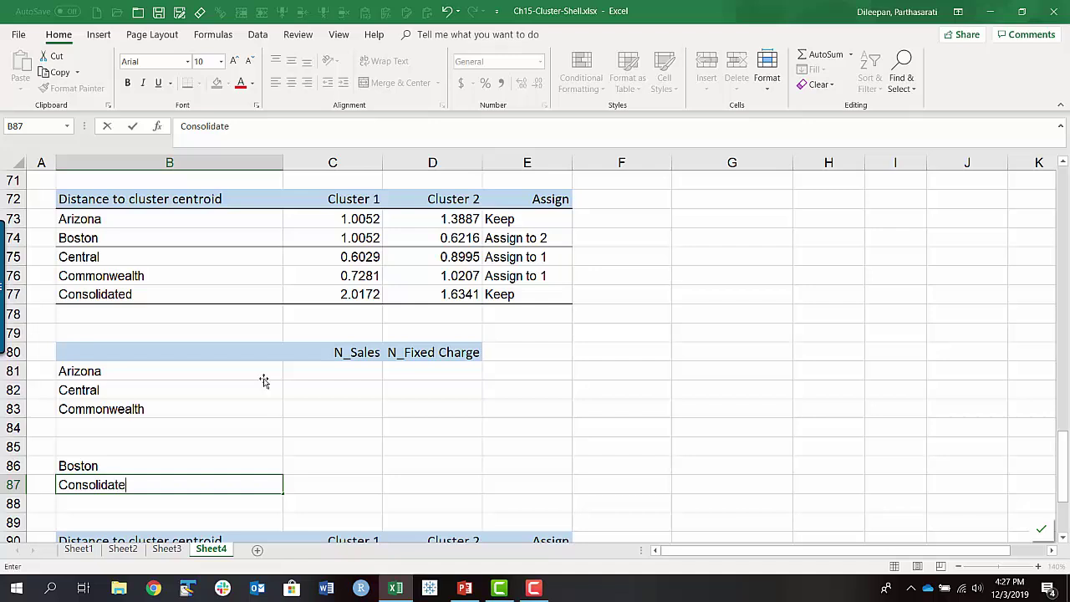
{"action": "type", "text": "d"}
{"action": "key", "text": "Return"}
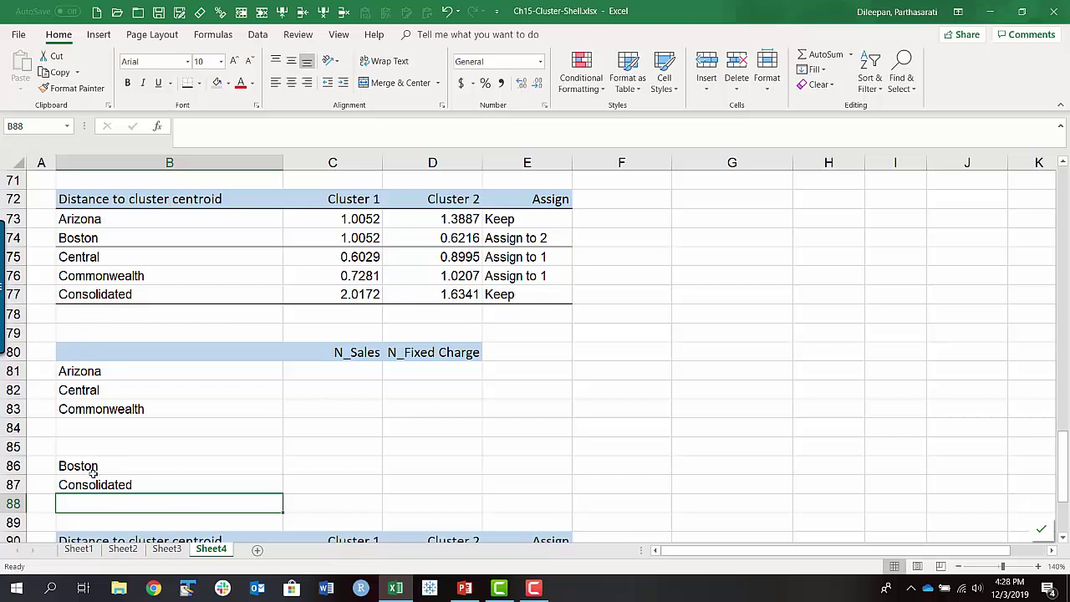
- Link Arizona's N_Sales in C81 to C63 and fill the formula across to N_Fixed Charge in D81
{"action": "left_click", "coordinate": [315, 371]}
{"action": "type", "text": "="}
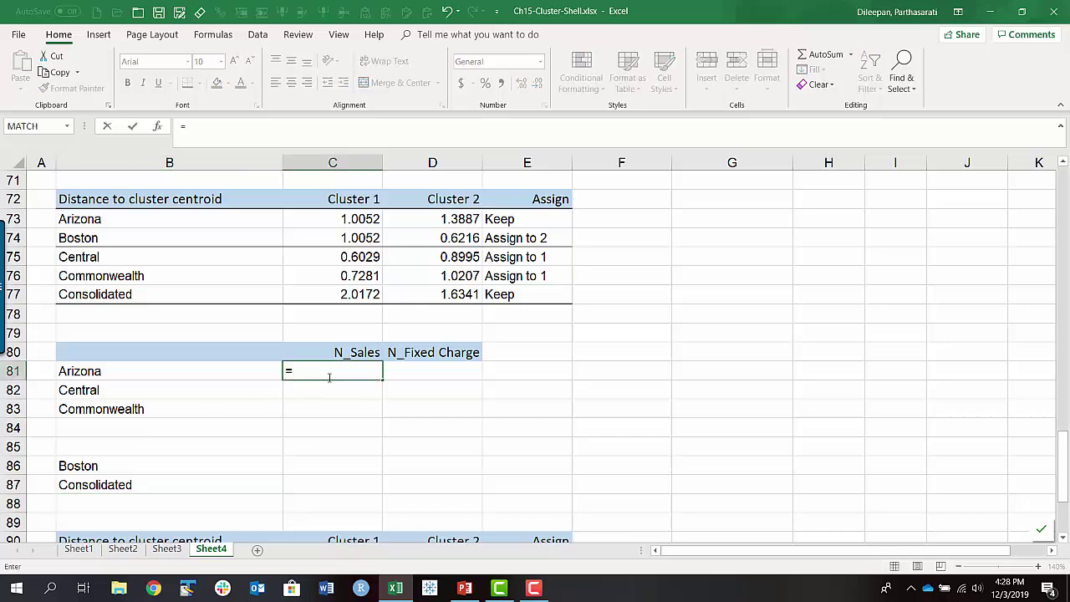
{"action": "scroll", "coordinate": [331, 378], "scroll_direction": "up", "scroll_amount": 4}
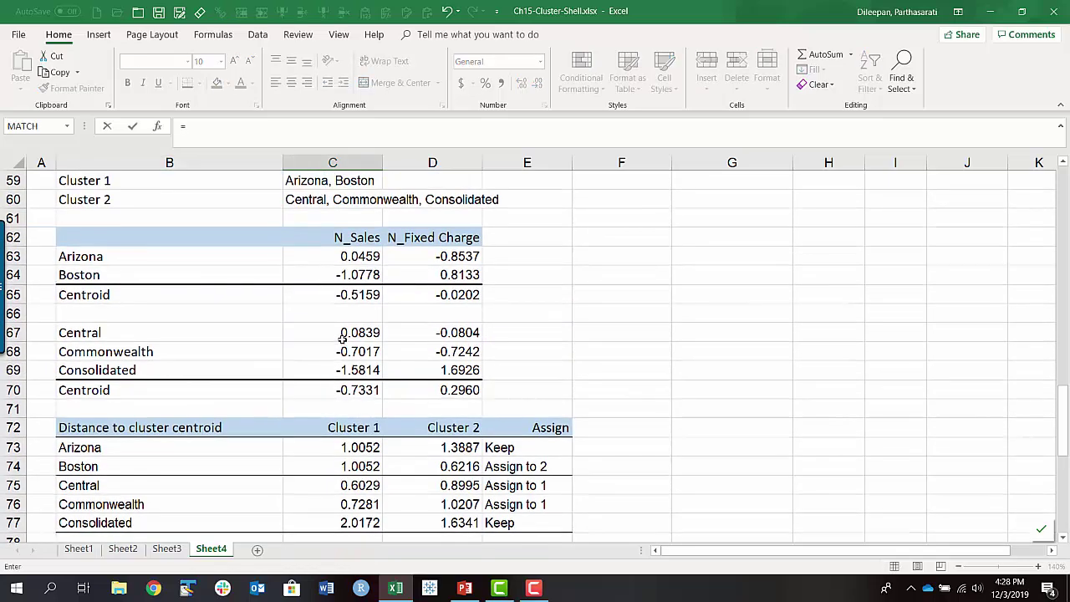
{"action": "left_click", "coordinate": [357, 258]}
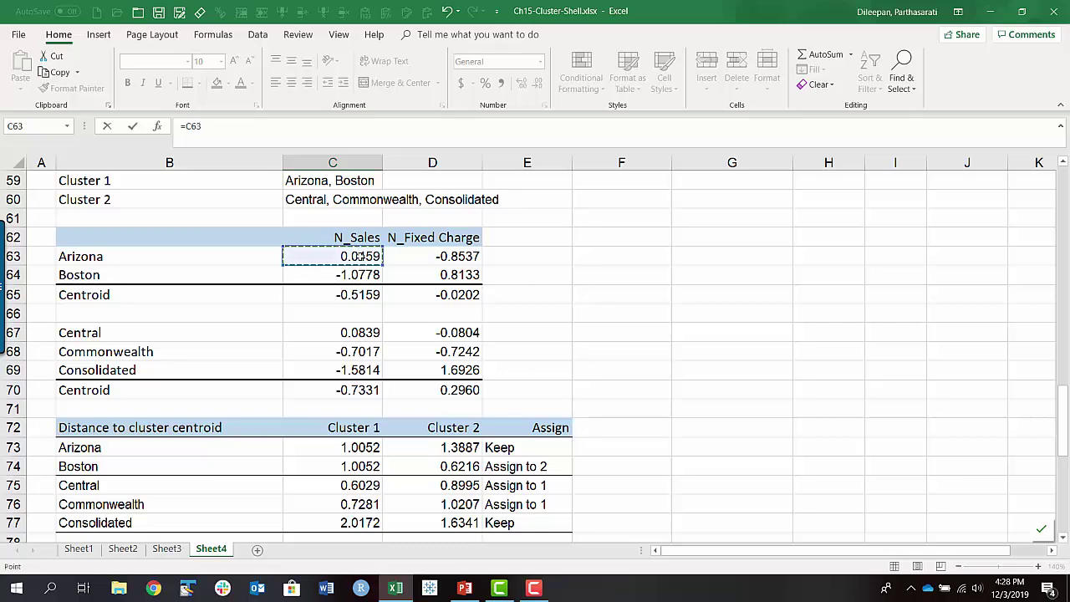
{"action": "key", "text": "Return"}
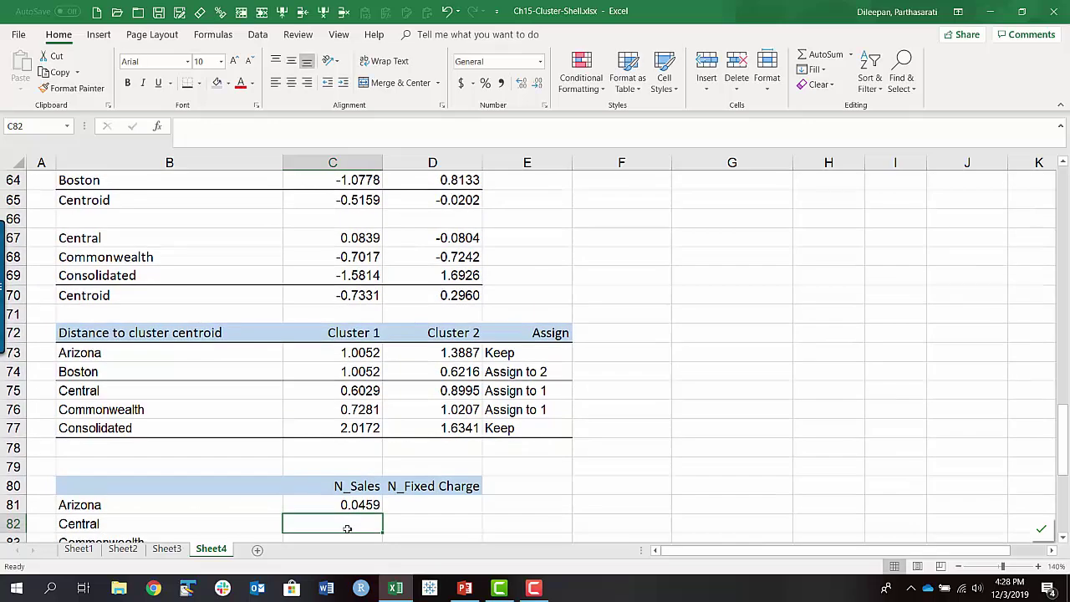
{"action": "left_click", "coordinate": [375, 506]}
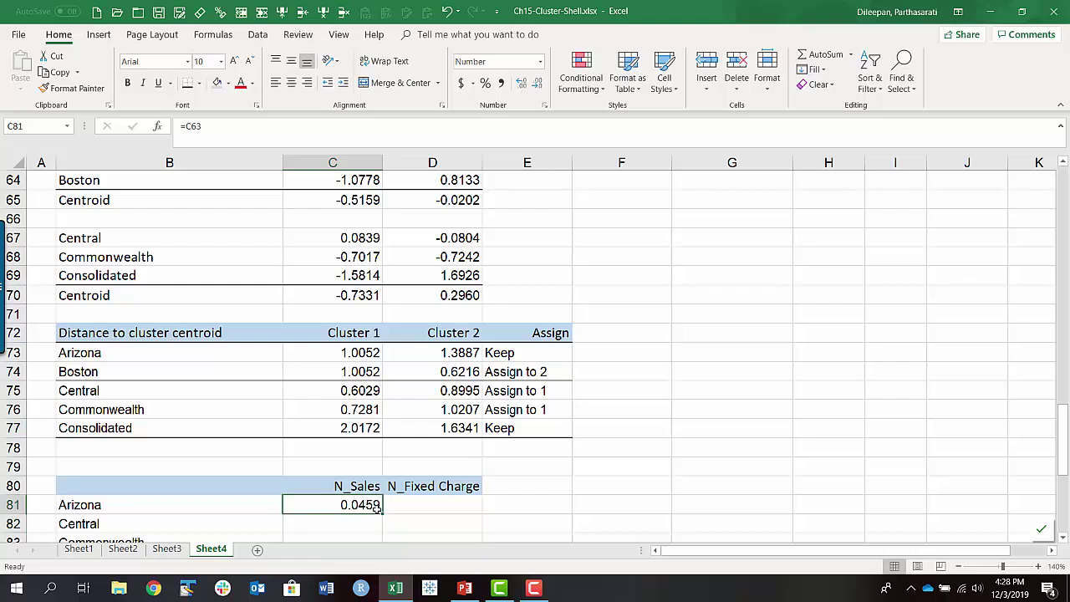
{"action": "left_click_drag", "start_coordinate": [383, 513], "coordinate": [456, 515]}
- Link Central's N_Sales in C82 to C67 and fill the formula across and down through D83 for Commonwealth
{"action": "left_click", "coordinate": [361, 517]}
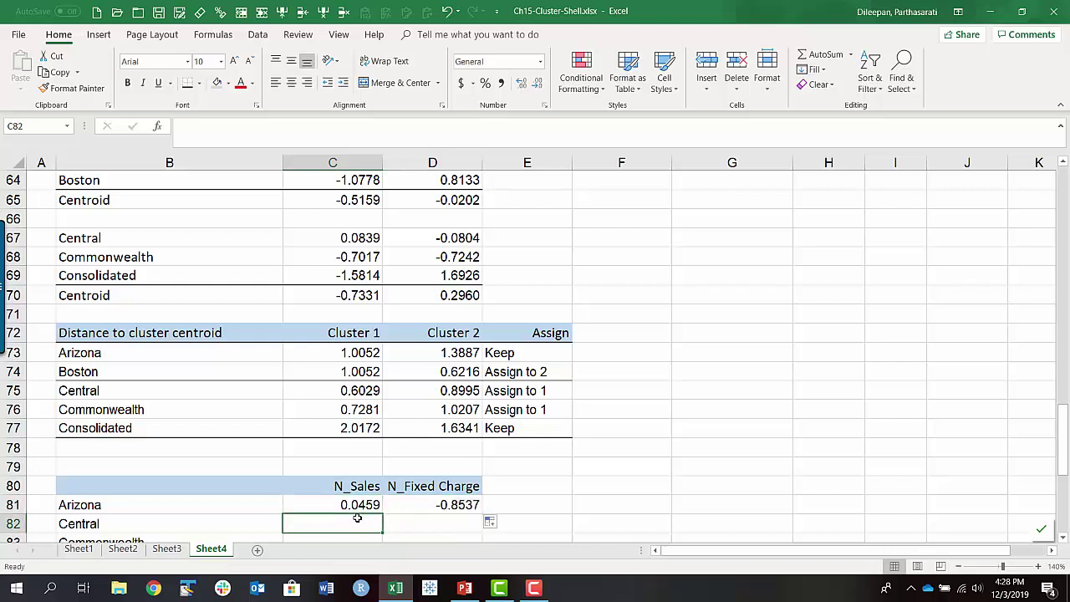
{"action": "type", "text": "="}
{"action": "scroll", "coordinate": [338, 510], "scroll_direction": "up", "scroll_amount": 2}
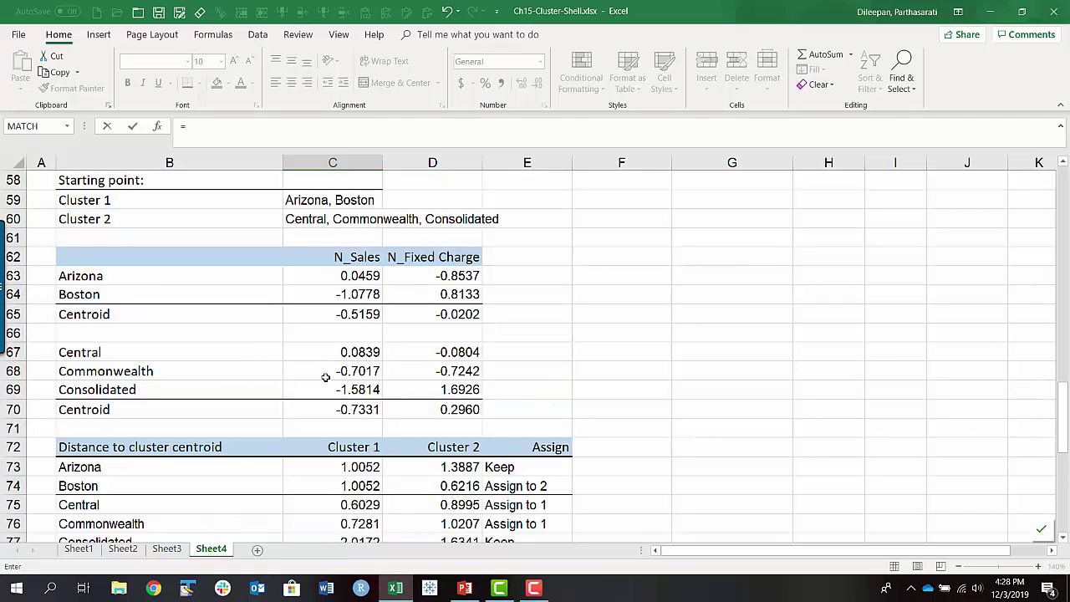
{"action": "left_click", "coordinate": [356, 351]}
{"action": "key", "text": "Return"}
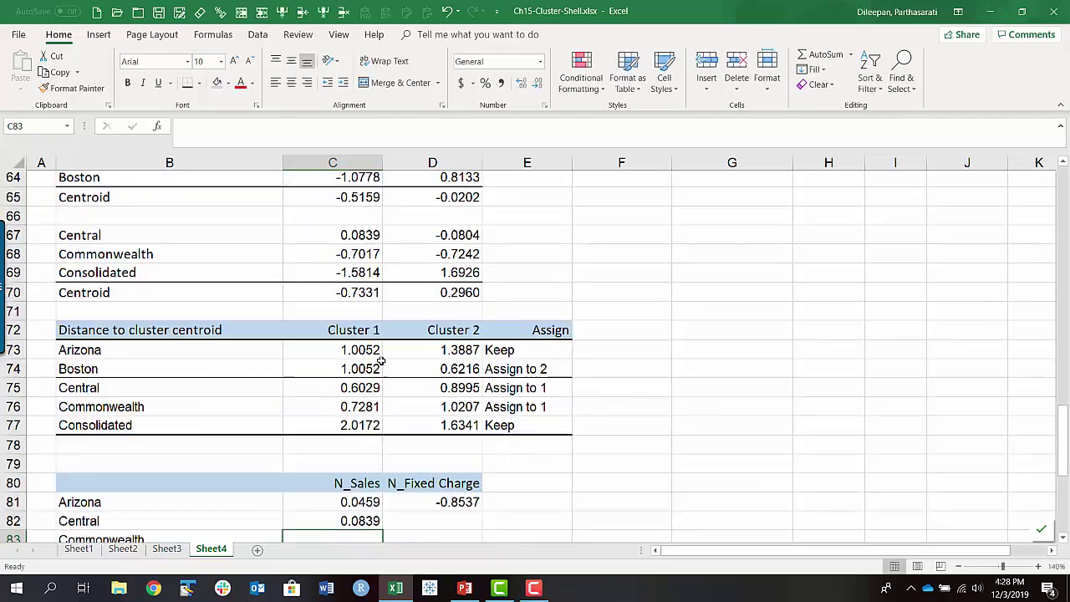
{"action": "scroll", "coordinate": [360, 443], "scroll_direction": "down", "scroll_amount": 2}
{"action": "left_click", "coordinate": [368, 448]}
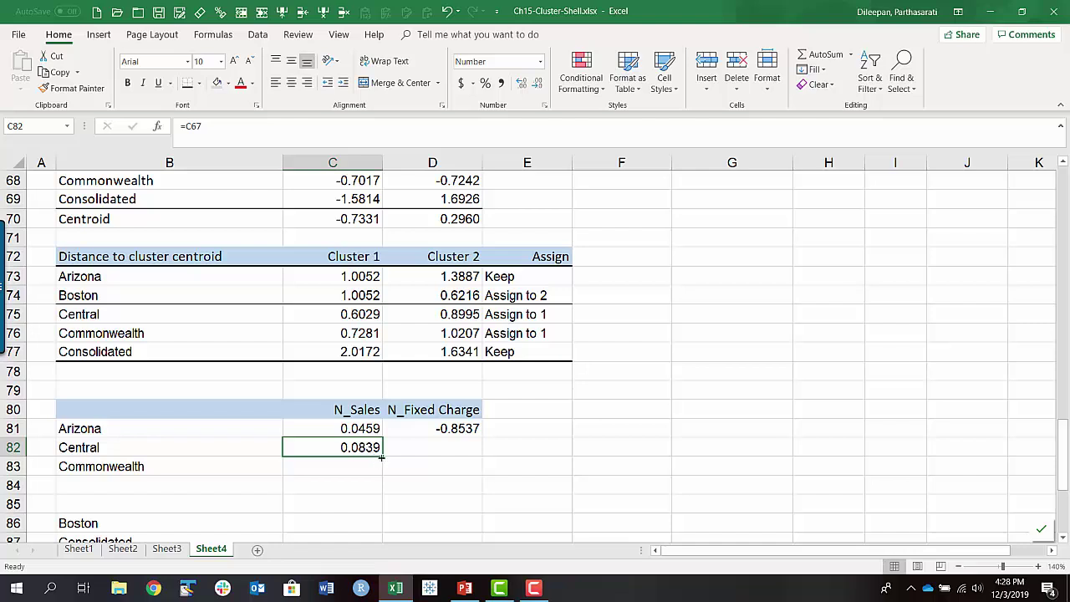
{"action": "left_click_drag", "start_coordinate": [382, 456], "coordinate": [481, 474]}
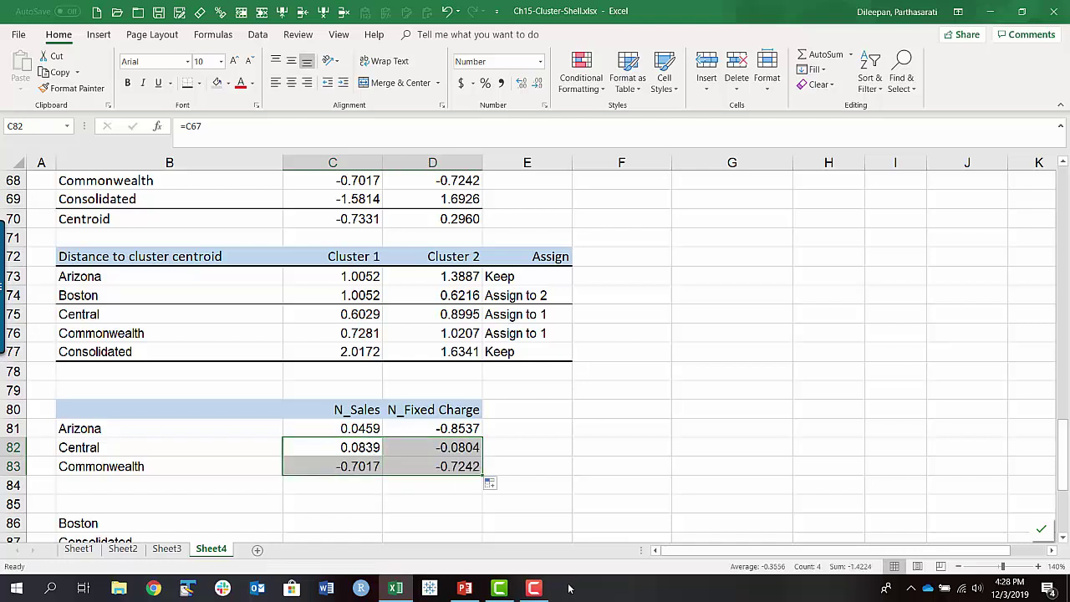
- Add a bottom border to Commonwealth's row, B83:D83, and copy the "Centroid" label from B70 into B84
{"action": "left_click_drag", "start_coordinate": [146, 470], "coordinate": [412, 463]}
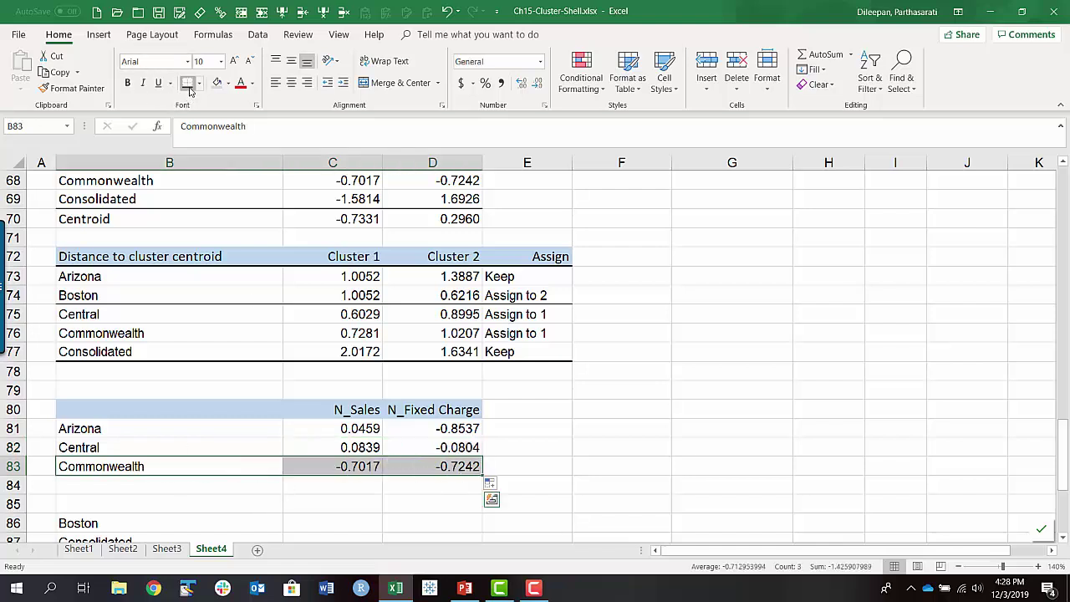
{"action": "left_click", "coordinate": [75, 224]}
{"action": "key", "text": "ctrl+c"}
{"action": "left_click", "coordinate": [109, 451]}
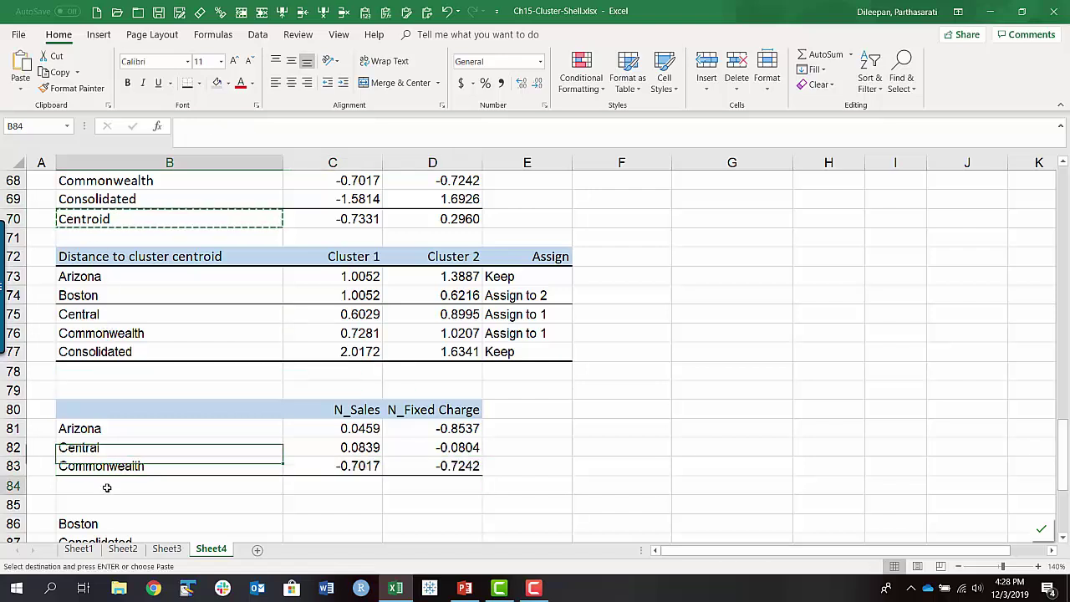
{"action": "left_click", "coordinate": [104, 487]}
{"action": "key", "text": "ctrl+v"}
- Compute the cluster 1 centroid in C84 with =AVERAGE(C81:C83) and fill the formula across to D84
{"action": "left_click", "coordinate": [330, 484]}
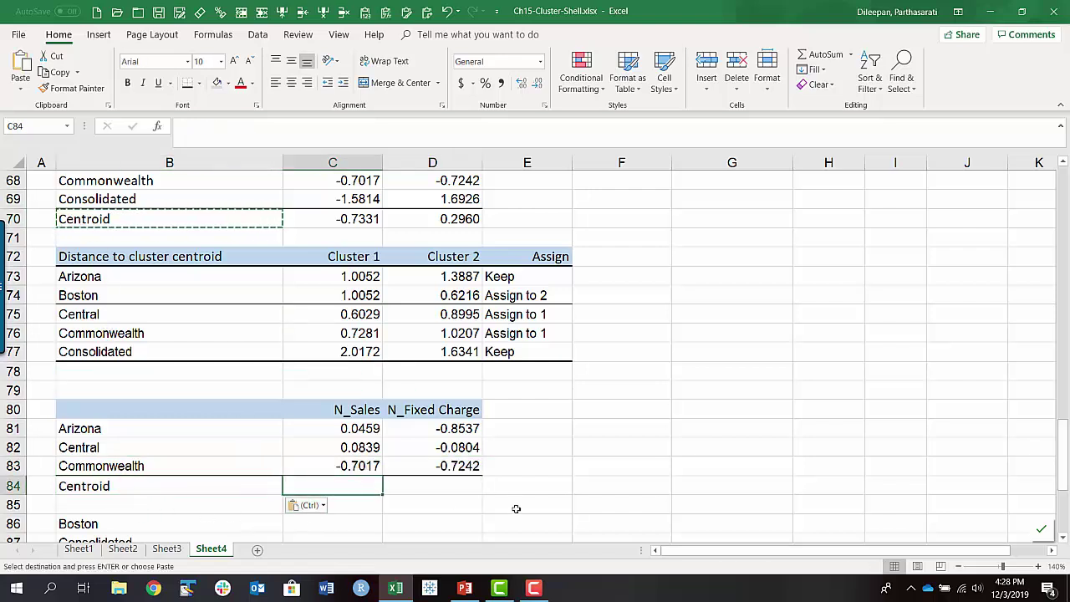
{"action": "key", "text": "Escape"}
{"action": "type", "text": "ave"}
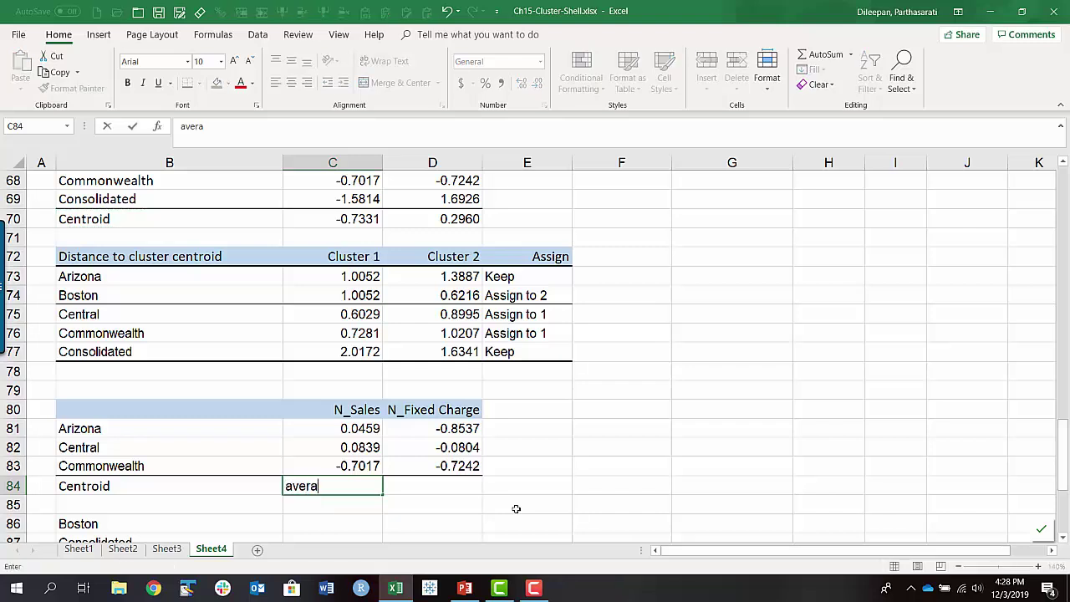
{"action": "type", "text": "ra"}
{"action": "key", "text": "BackSpace"}
{"action": "key", "text": "BackSpace"}
{"action": "key", "text": "BackSpace"}
{"action": "key", "text": "BackSpace"}
{"action": "key", "text": "BackSpace"}
{"action": "type", "text": "=aver"}
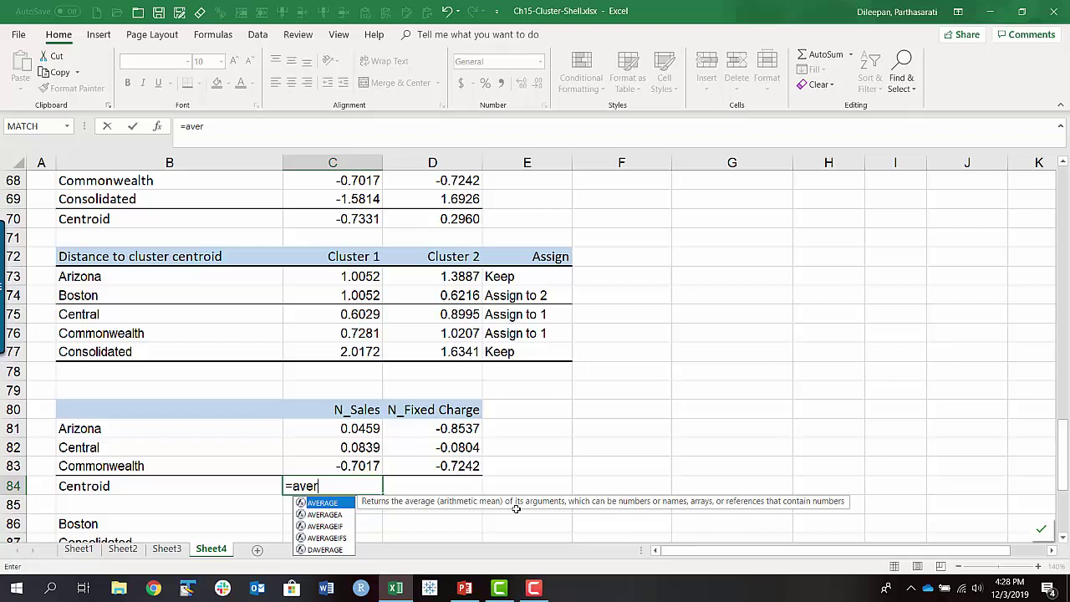
{"action": "key", "text": "Tab"}
{"action": "left_click_drag", "start_coordinate": [361, 429], "coordinate": [363, 465]}
{"action": "type", "text": ")"}
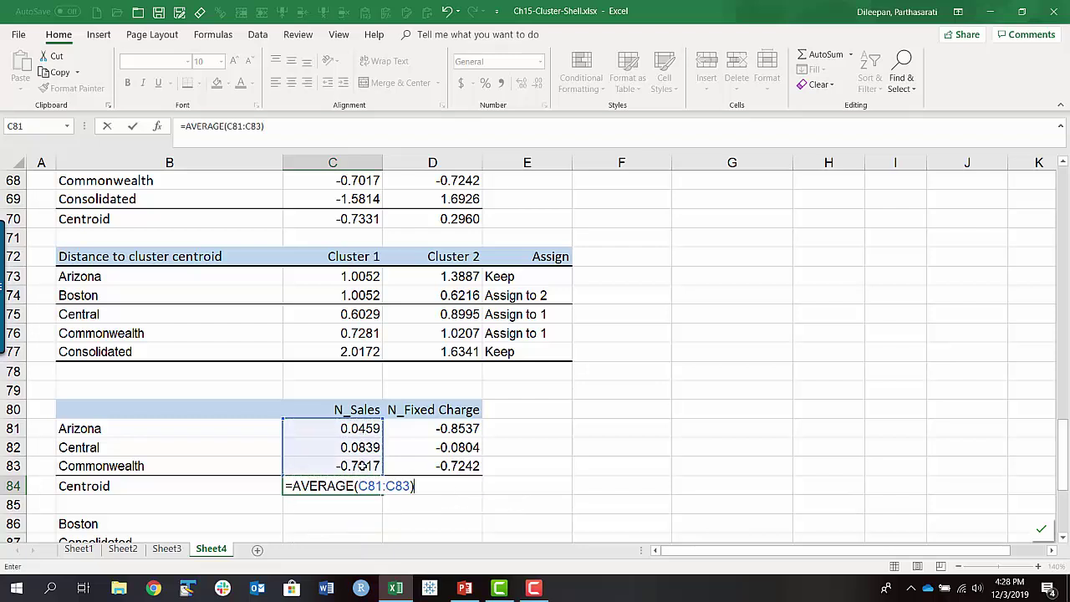
{"action": "key", "text": "Return"}
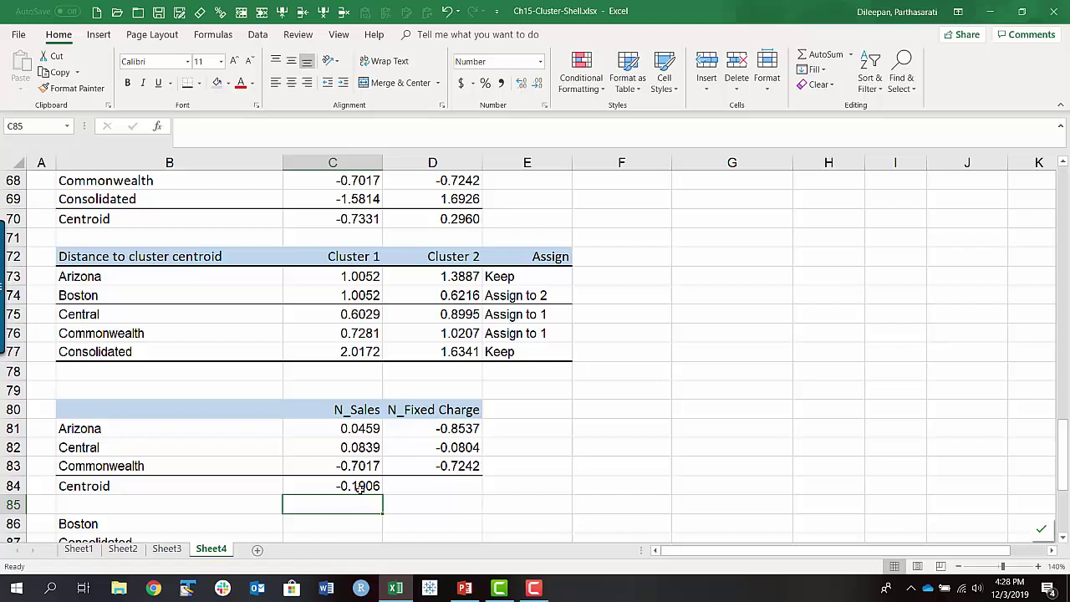
{"action": "left_click", "coordinate": [360, 488]}
{"action": "left_click_drag", "start_coordinate": [382, 493], "coordinate": [483, 495]}
- Link Boston's N_Sales in C86 to its normalized value in C64
{"action": "scroll", "coordinate": [328, 518], "scroll_direction": "down", "scroll_amount": 2}
{"action": "scroll", "coordinate": [329, 518], "scroll_direction": "down", "scroll_amount": 1}
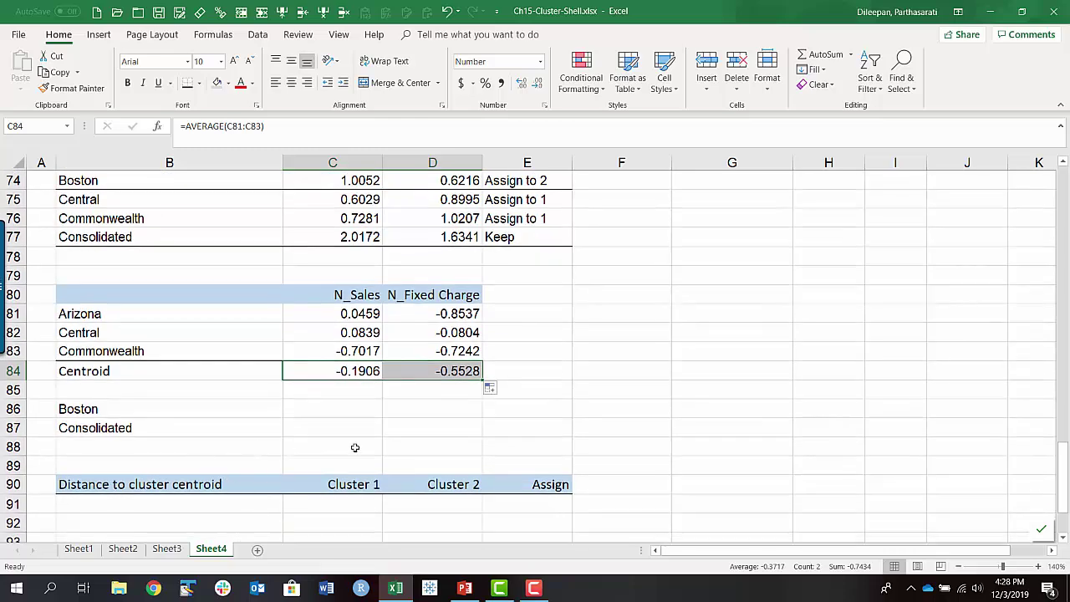
{"action": "left_click", "coordinate": [345, 409]}
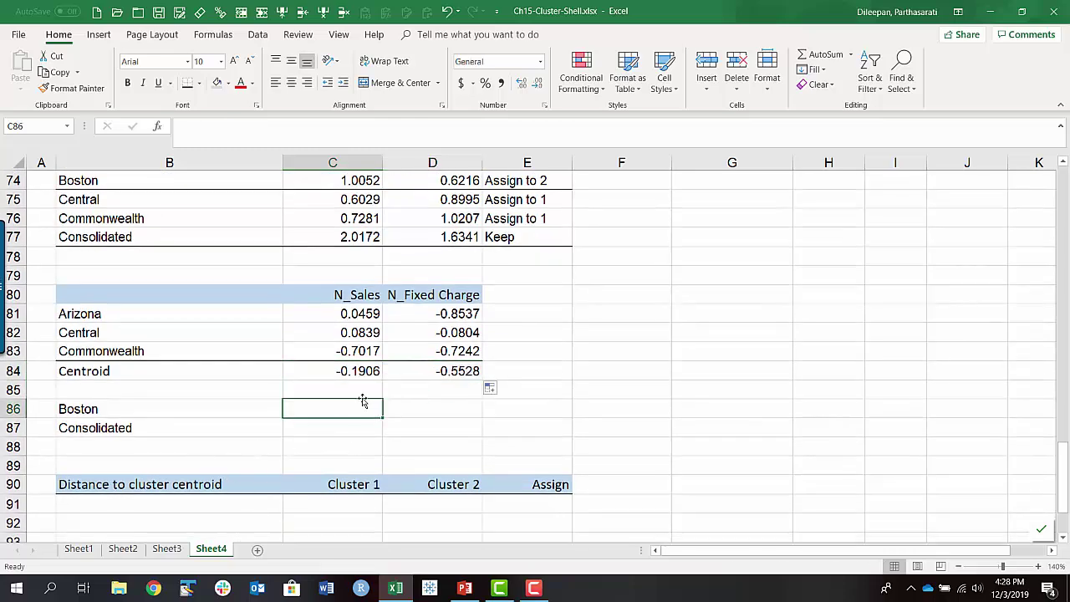
{"action": "type", "text": "="}
{"action": "scroll", "coordinate": [362, 352], "scroll_direction": "up", "scroll_amount": 6}
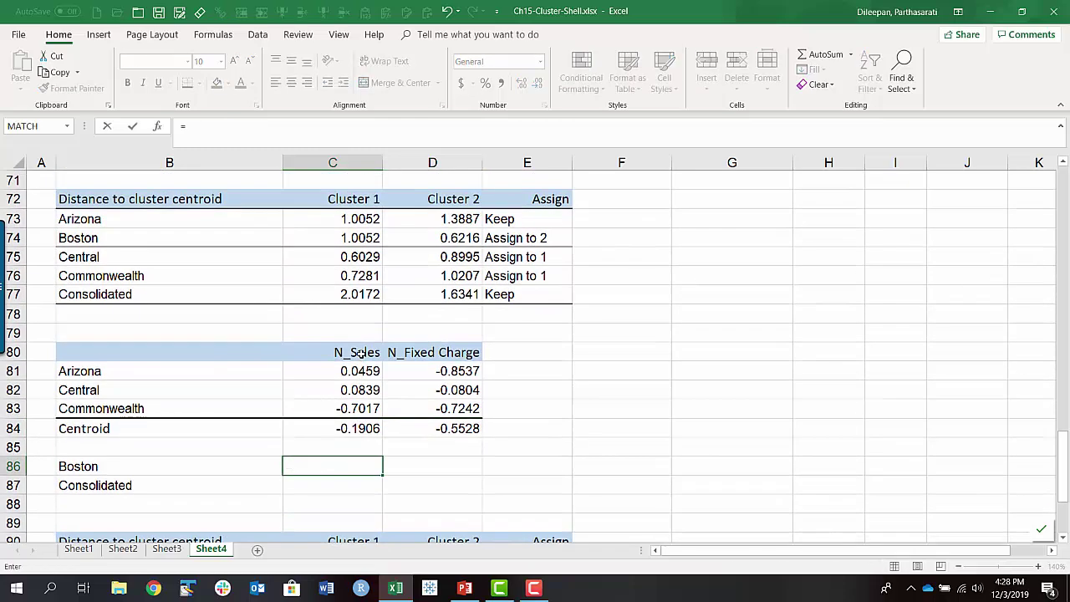
{"action": "scroll", "coordinate": [362, 352], "scroll_direction": "up", "scroll_amount": 4}
{"action": "scroll", "coordinate": [360, 352], "scroll_direction": "down", "scroll_amount": 3}
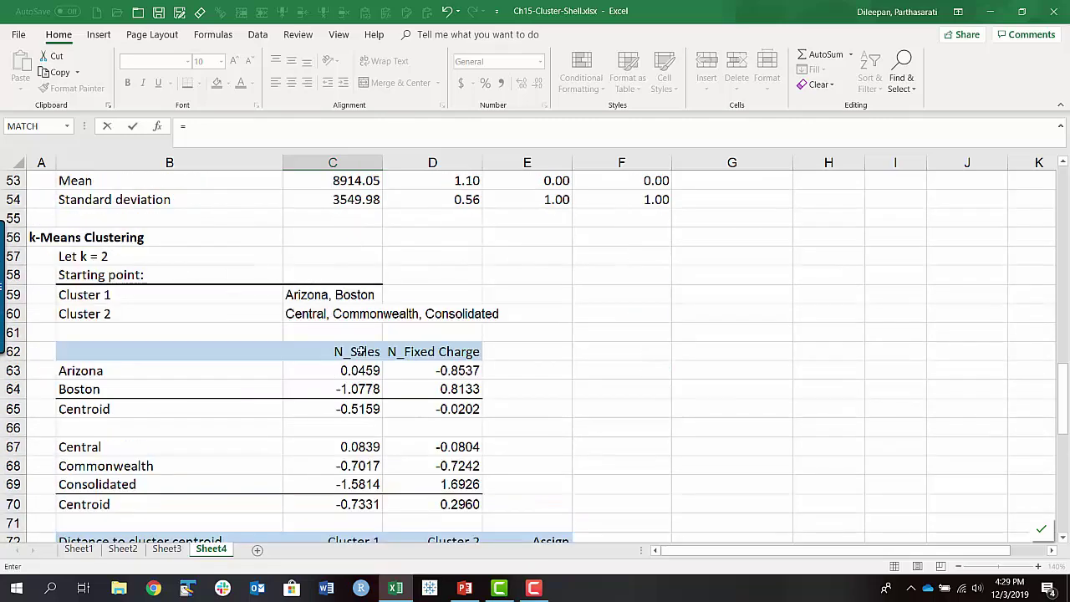
{"action": "left_click", "coordinate": [361, 388]}
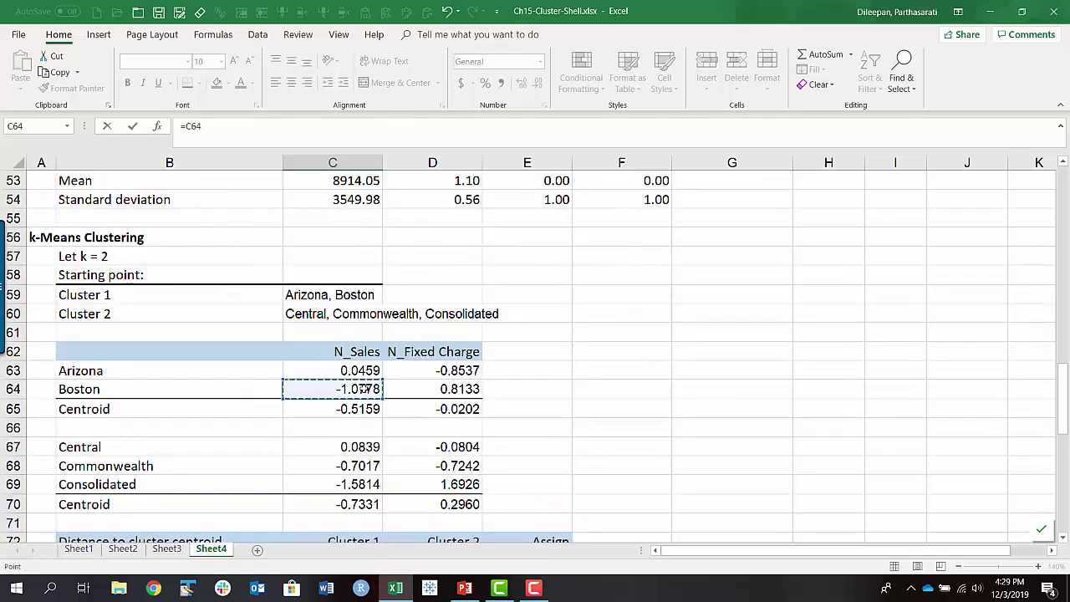
{"action": "key", "text": "Return"}
- Link Consolidated's N_Sales in C87 to C69 and fill C86:C87 across to N_Fixed Charge in column D
{"action": "type", "text": "="}
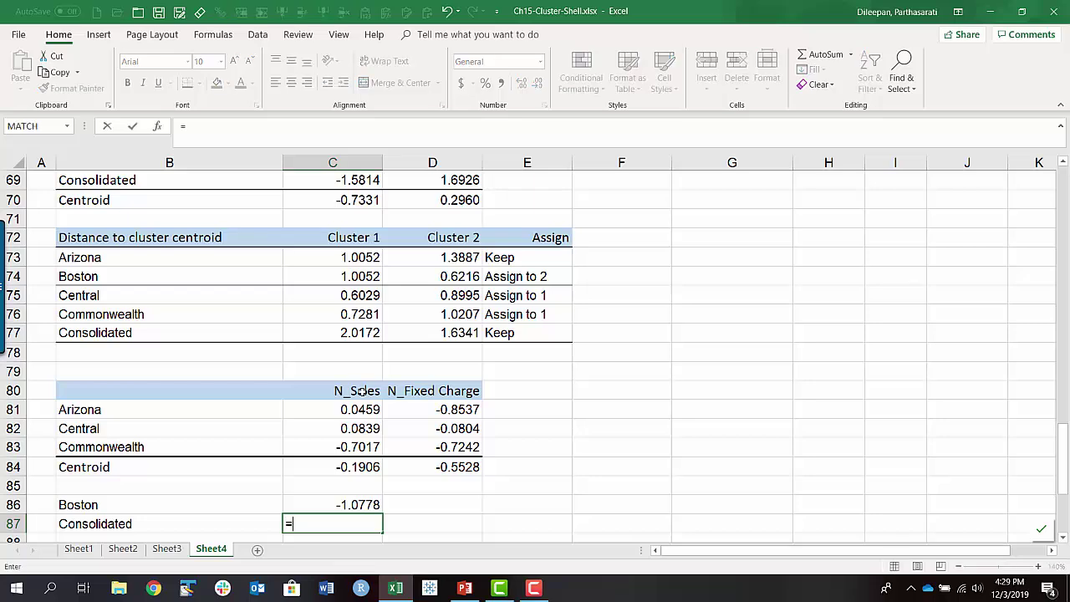
{"action": "scroll", "coordinate": [352, 368], "scroll_direction": "up", "scroll_amount": 1}
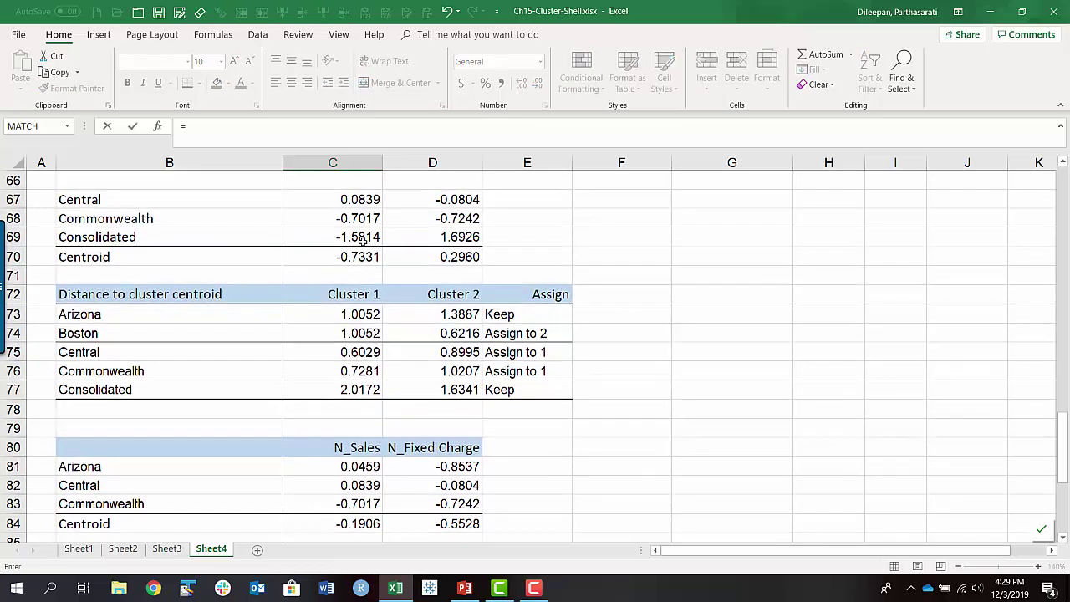
{"action": "scroll", "coordinate": [361, 238], "scroll_direction": "up", "scroll_amount": 1}
{"action": "left_click", "coordinate": [352, 294]}
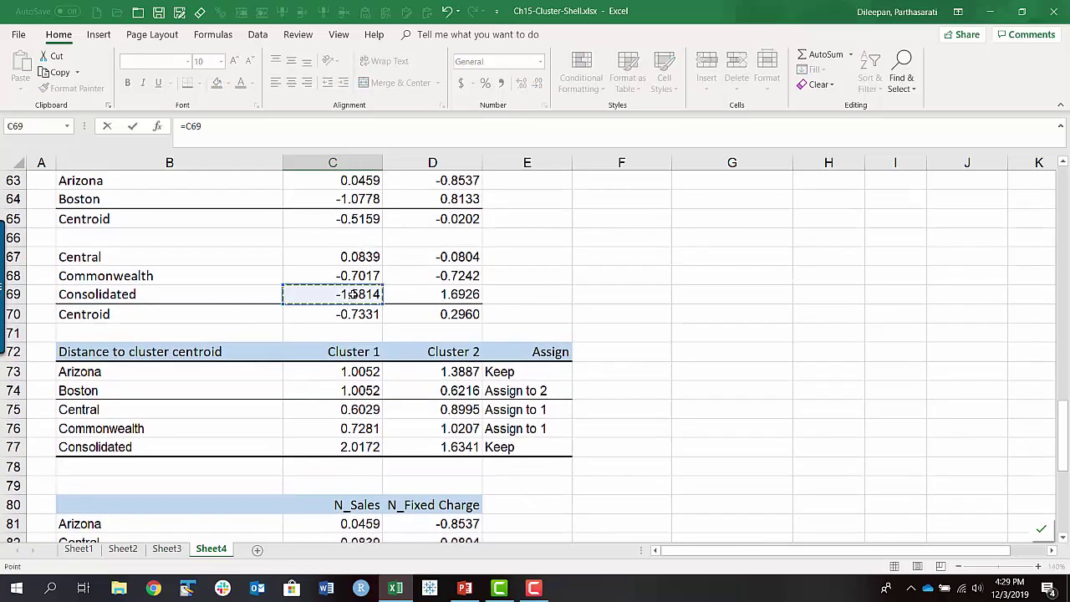
{"action": "key", "text": "Return"}
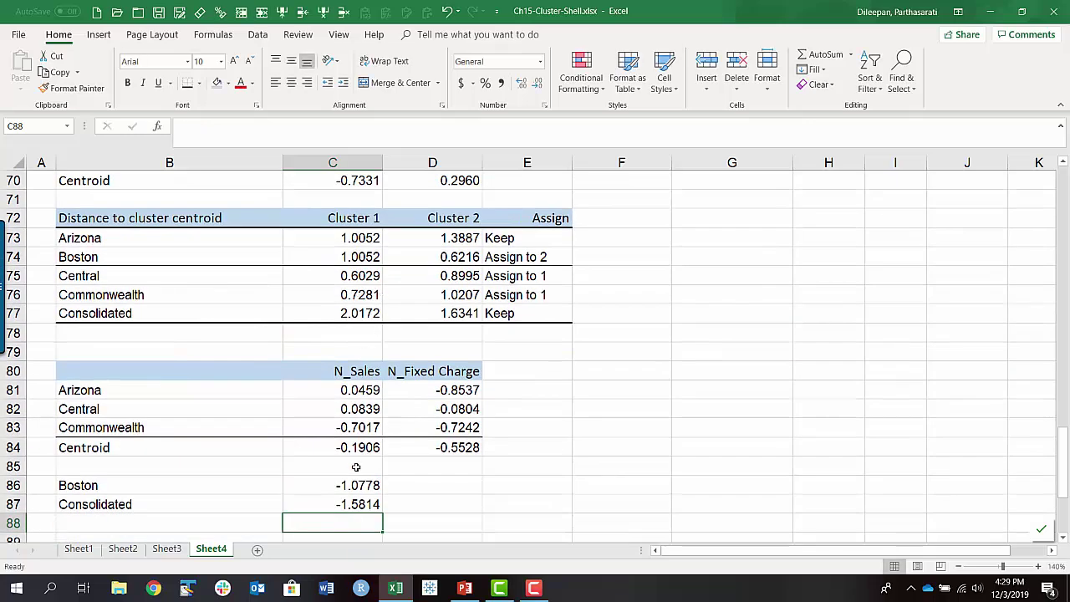
{"action": "left_click_drag", "start_coordinate": [356, 487], "coordinate": [444, 517]}
{"action": "left_click", "coordinate": [377, 523]}
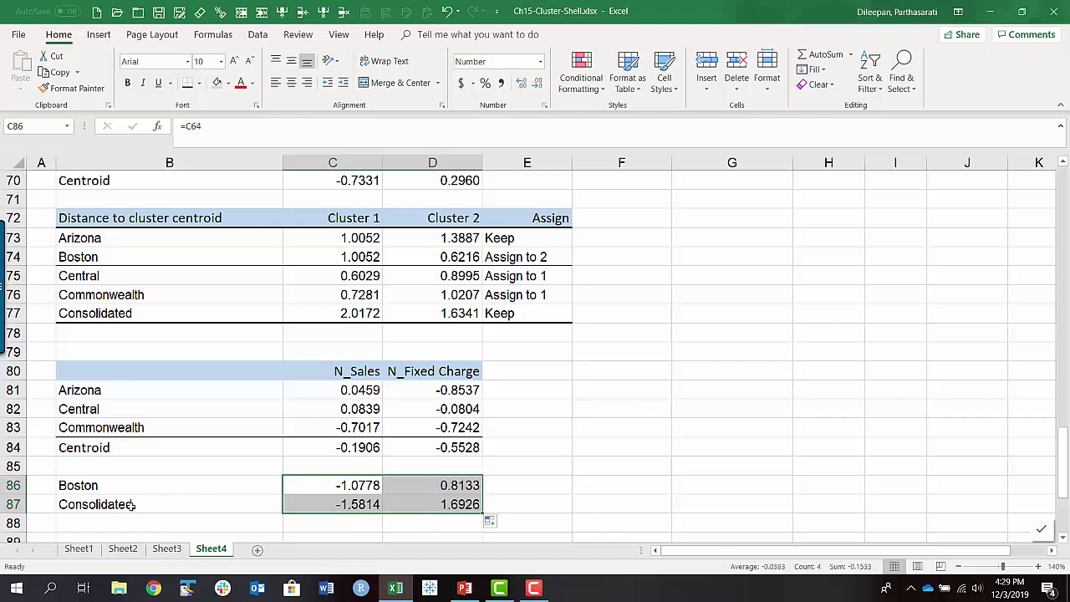
{"action": "left_click", "coordinate": [92, 448]}
{"action": "key", "text": "ctrl+c"}
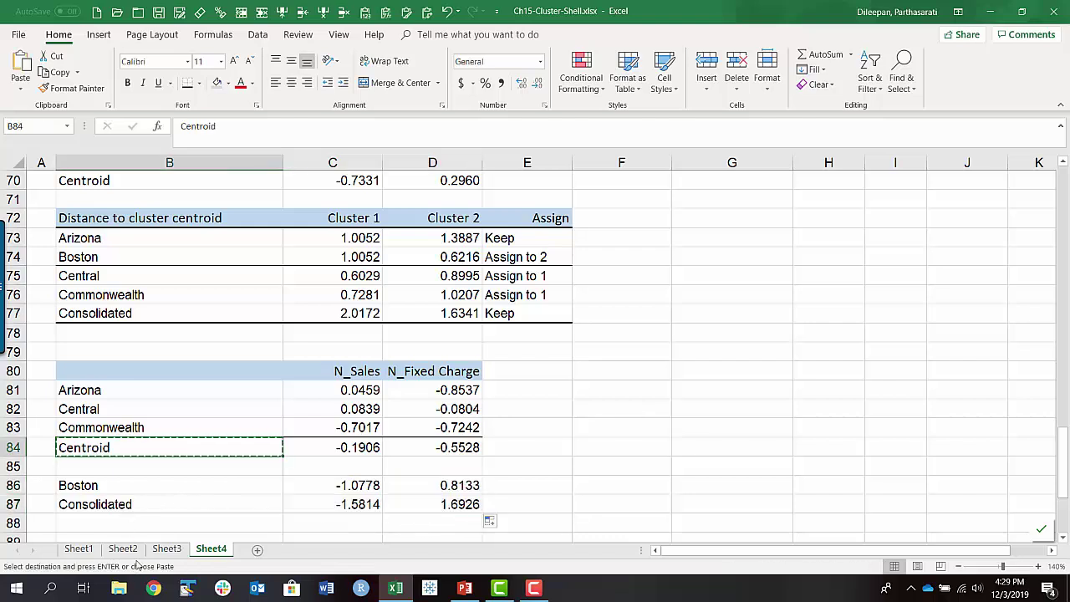
{"action": "double_click", "coordinate": [119, 521]}
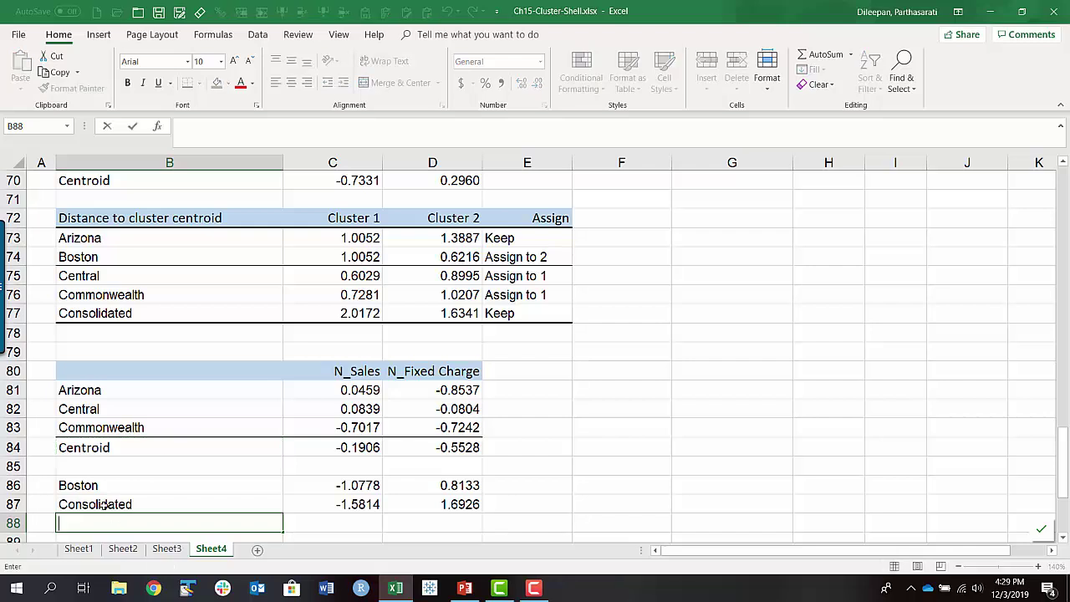
{"action": "key", "text": "Escape"}
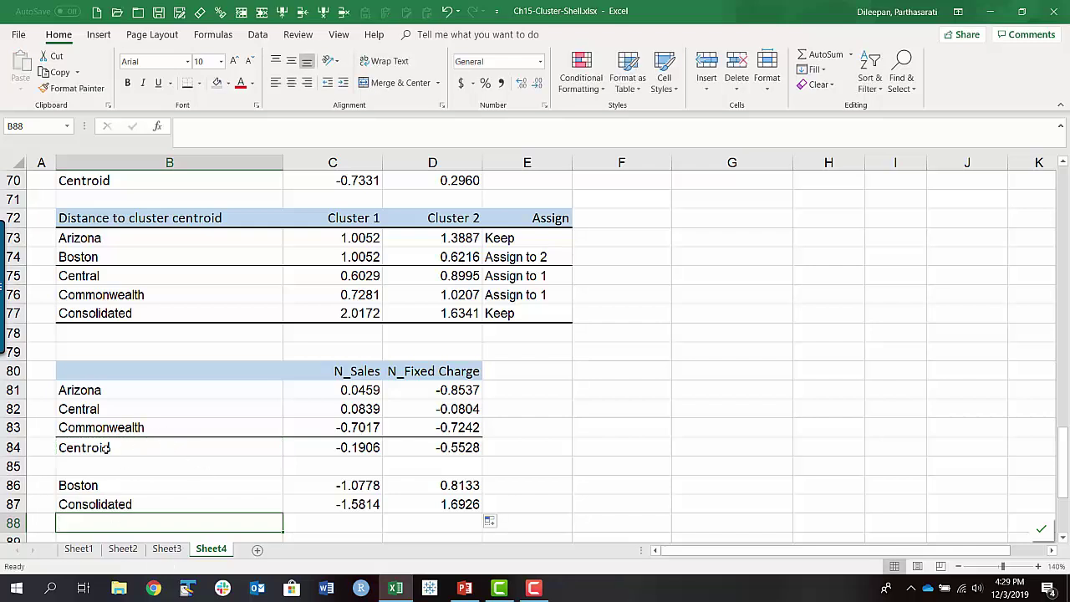
- Copy the "Centroid" label from B84 into B88 and add a bottom border to Consolidated's row, B87:D87
{"action": "left_click", "coordinate": [107, 451]}
{"action": "key", "text": "ctrl+c"}
{"action": "key", "text": "Down"}
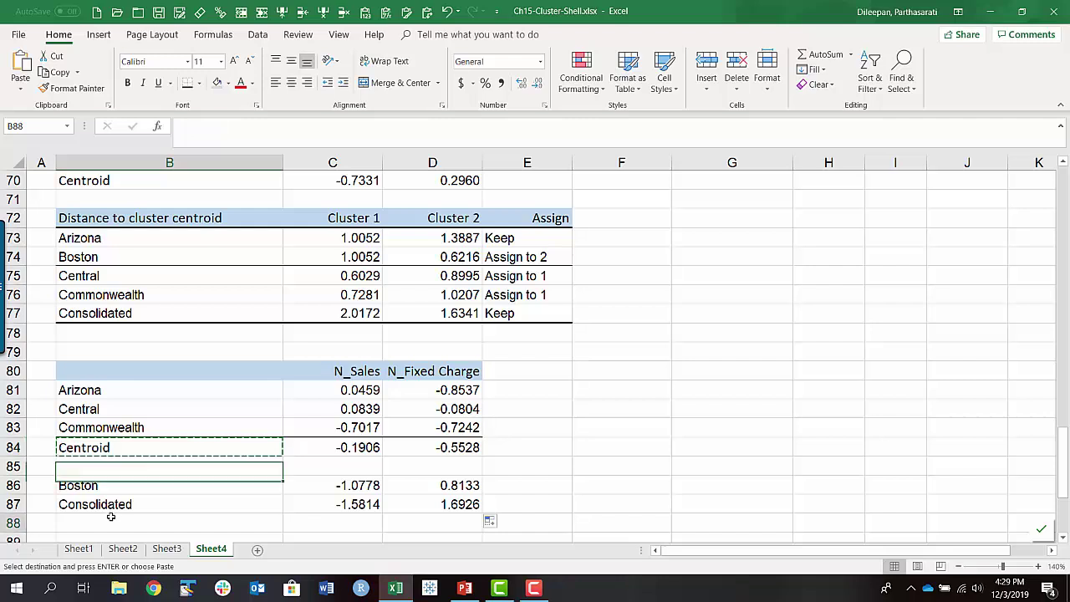
{"action": "left_click", "coordinate": [111, 518]}
{"action": "key", "text": "ctrl+v"}
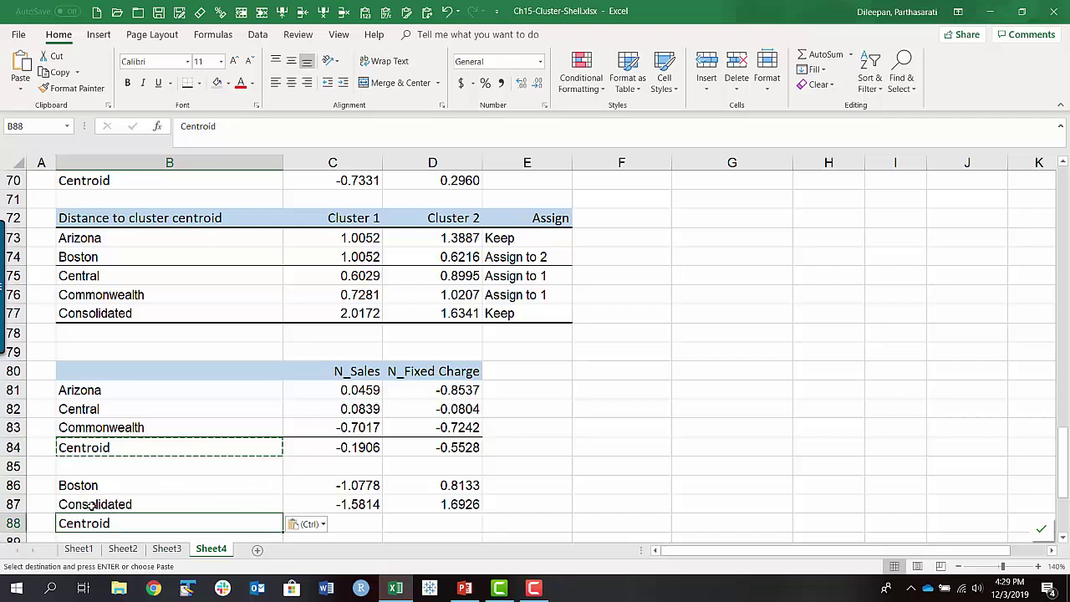
{"action": "left_click_drag", "start_coordinate": [90, 505], "coordinate": [421, 511]}
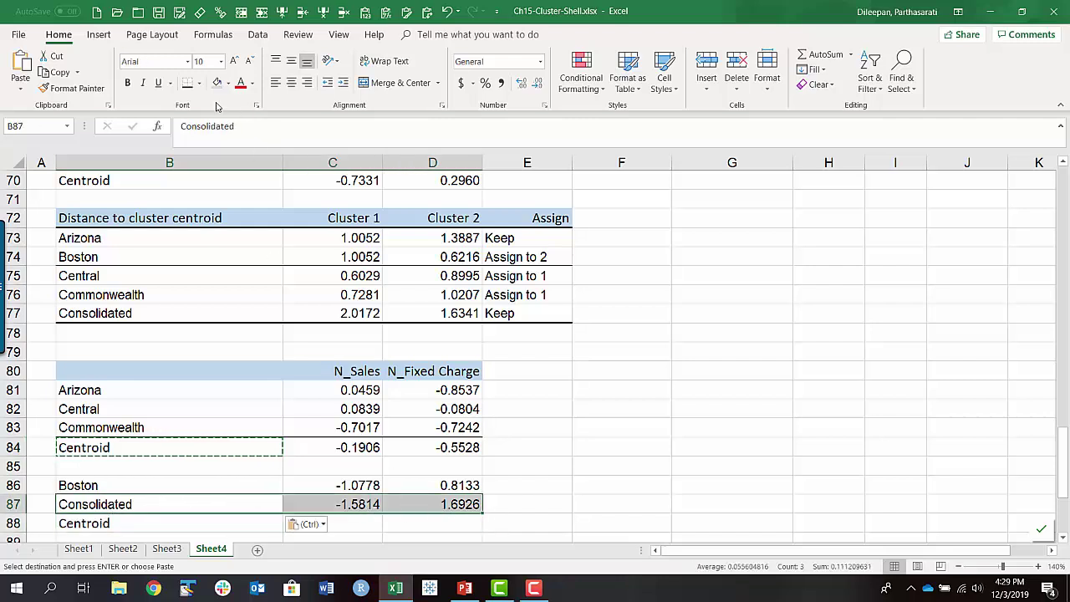
{"action": "key", "text": "Escape"}
- Compute the cluster 2 centroid in C88 with =AVERAGE(C86:C87) and fill the formula across to D88
{"action": "scroll", "coordinate": [363, 438], "scroll_direction": "down", "scroll_amount": 2}
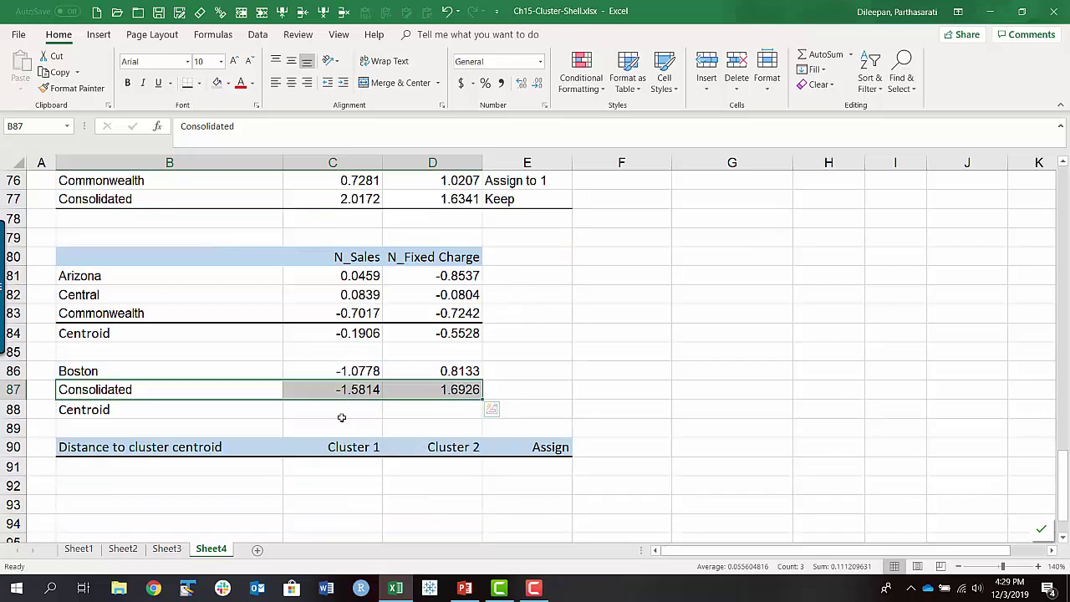
{"action": "left_click", "coordinate": [348, 417]}
{"action": "type", "text": "=avr"}
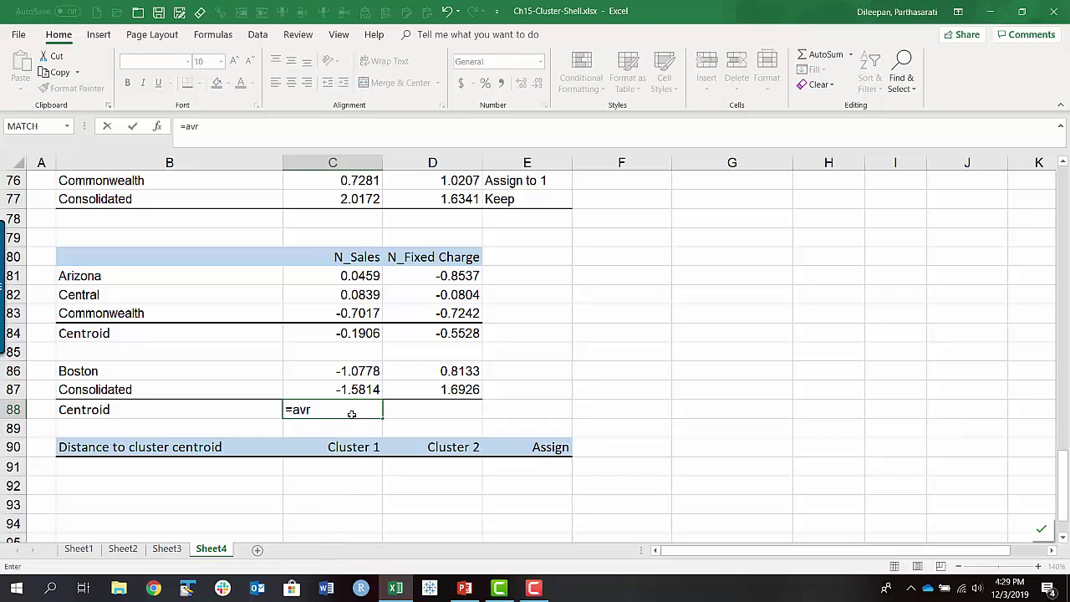
{"action": "key", "text": "BackSpace"}
{"action": "type", "text": "era"}
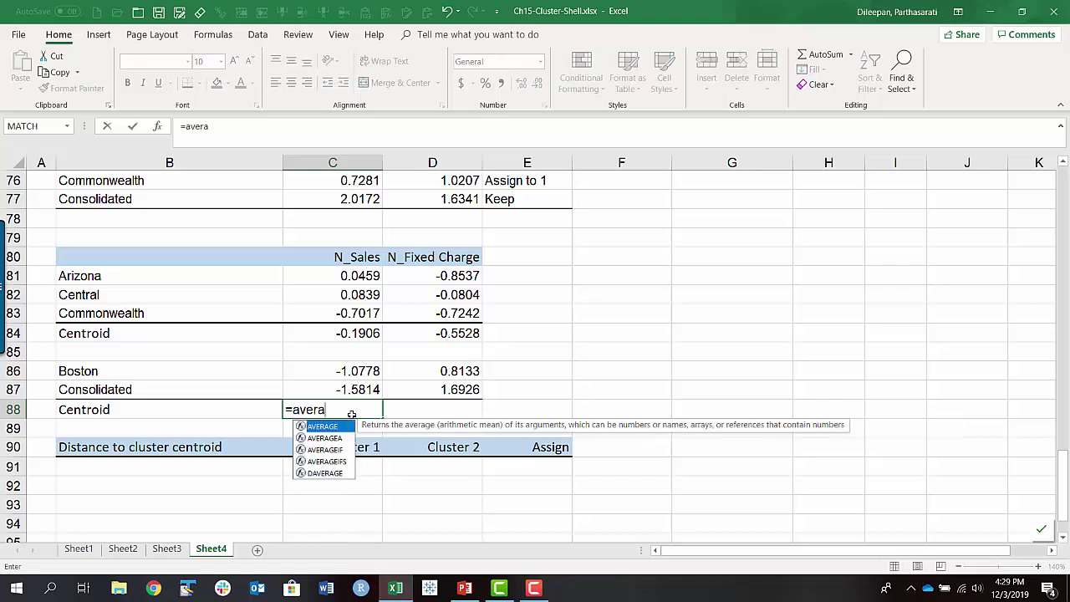
{"action": "key", "text": "Tab"}
{"action": "left_click_drag", "start_coordinate": [345, 368], "coordinate": [352, 389]}
{"action": "key", "text": "Return"}
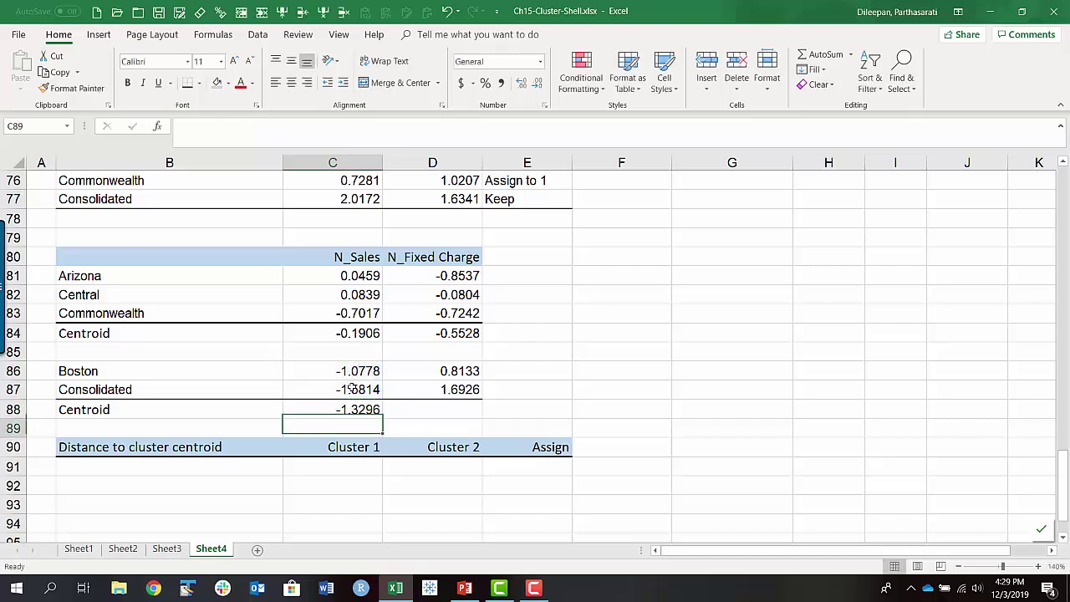
{"action": "left_click", "coordinate": [340, 409]}
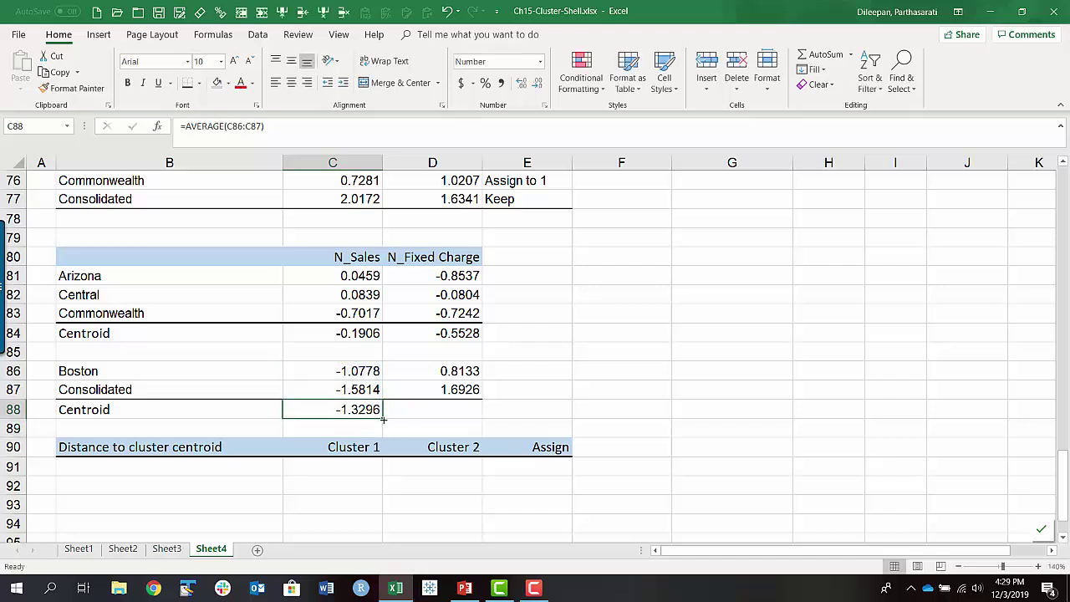
{"action": "left_click_drag", "start_coordinate": [383, 418], "coordinate": [427, 426]}
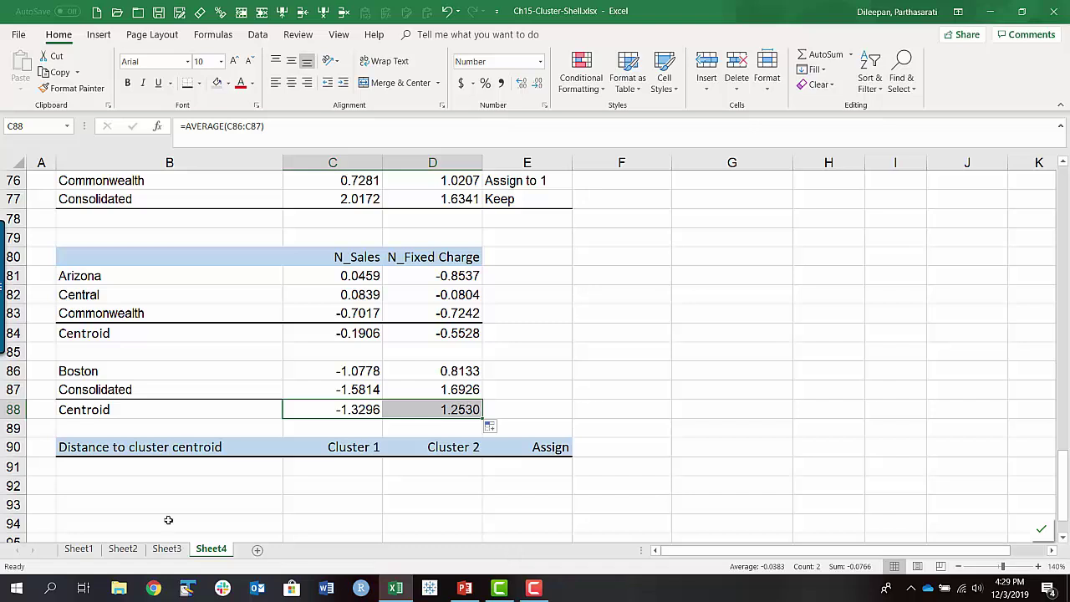
- Start the company list of the new distance table by linking B91 to Arizona in B73
{"action": "left_click", "coordinate": [113, 469]}
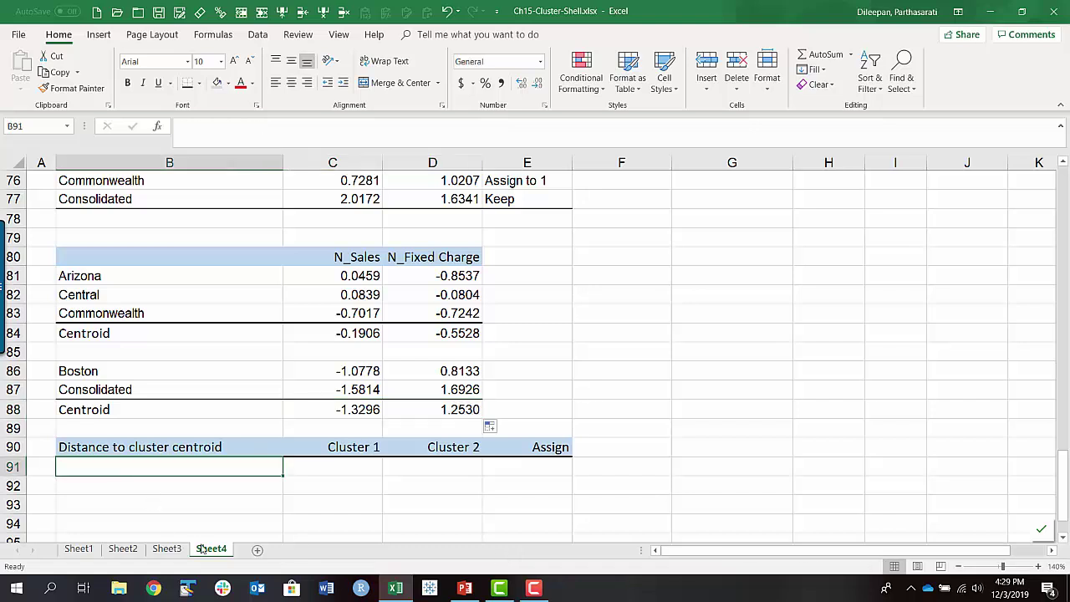
{"action": "scroll", "coordinate": [179, 467], "scroll_direction": "down", "scroll_amount": 1}
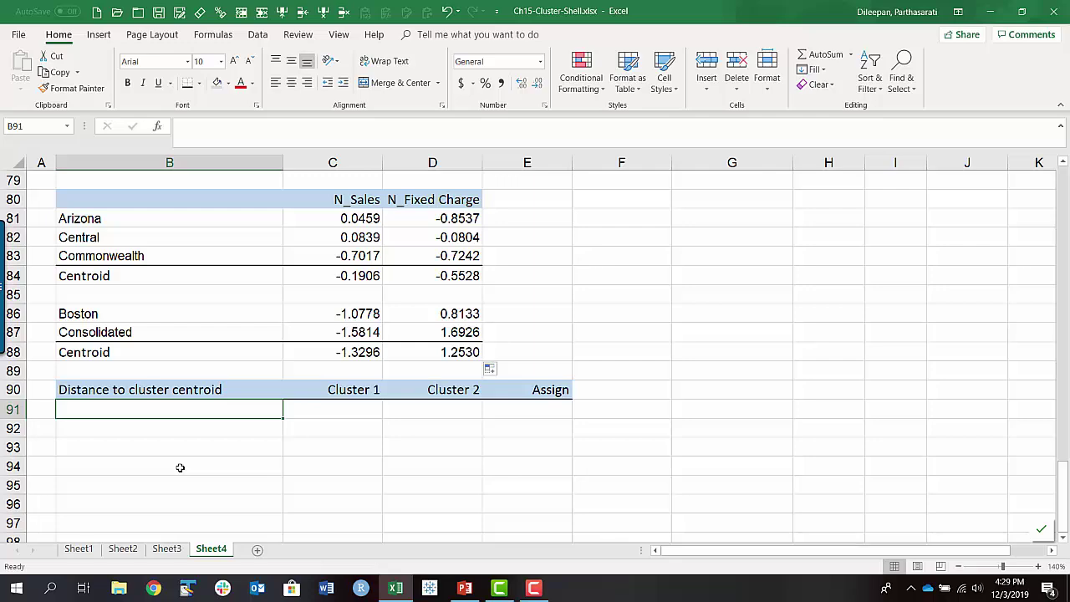
{"action": "type", "text": "="}
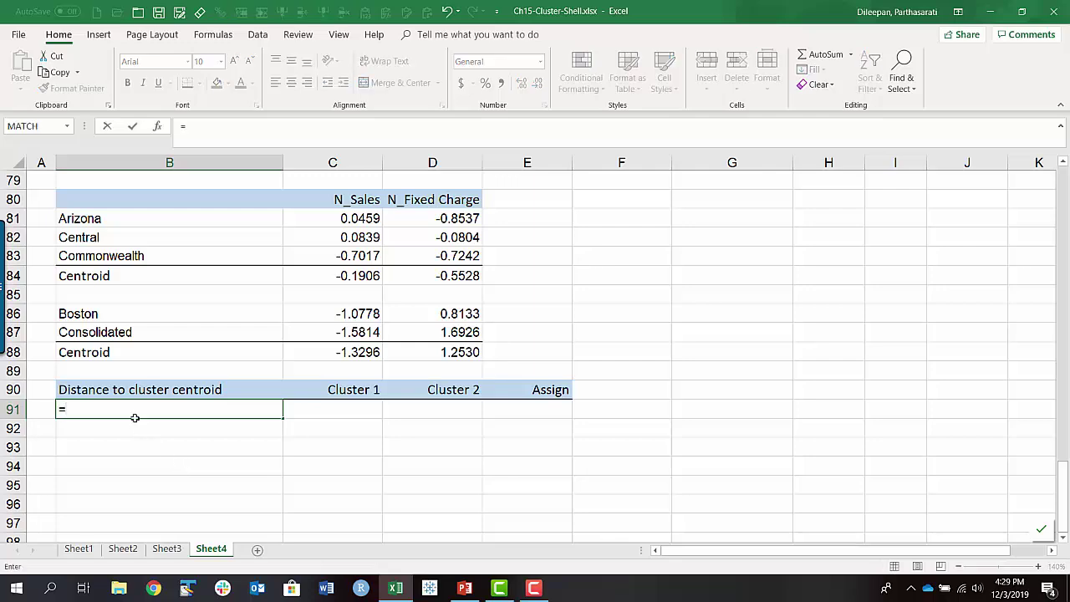
{"action": "scroll", "coordinate": [134, 415], "scroll_direction": "up", "scroll_amount": 4}
{"action": "left_click", "coordinate": [99, 295]}
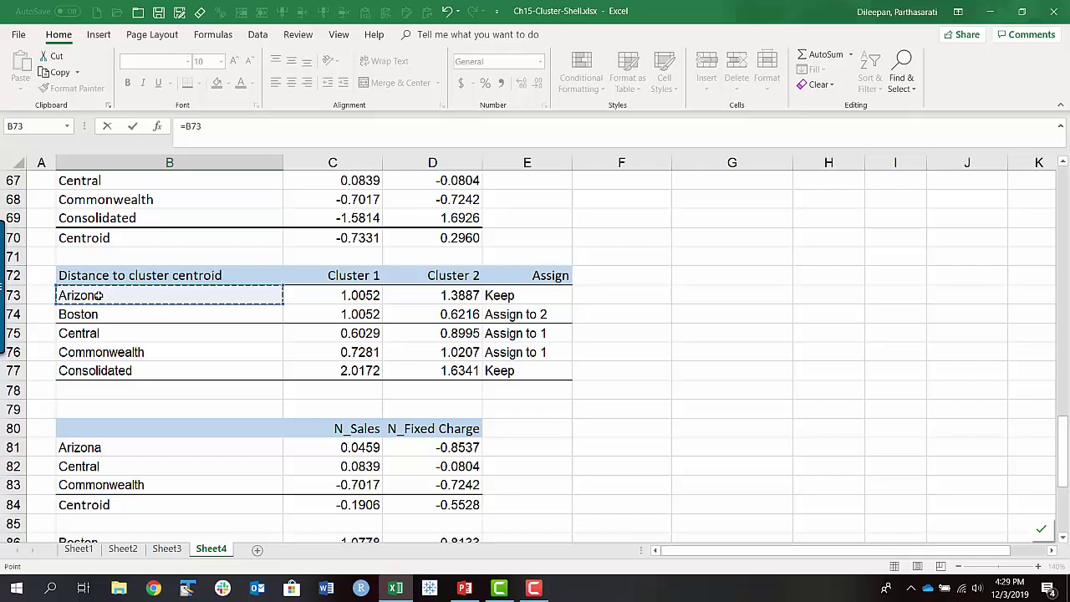
{"action": "key", "text": "Return"}
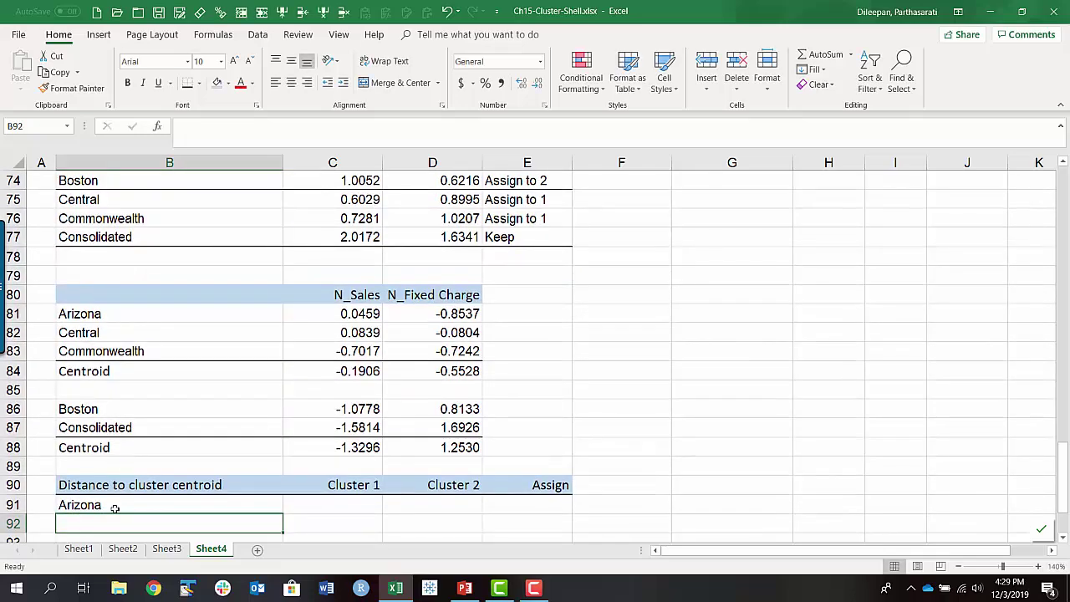
- Link B92 to Central in B82 and B93 to Commonwealth in B83 in the new distance table
{"action": "type", "text": "="}
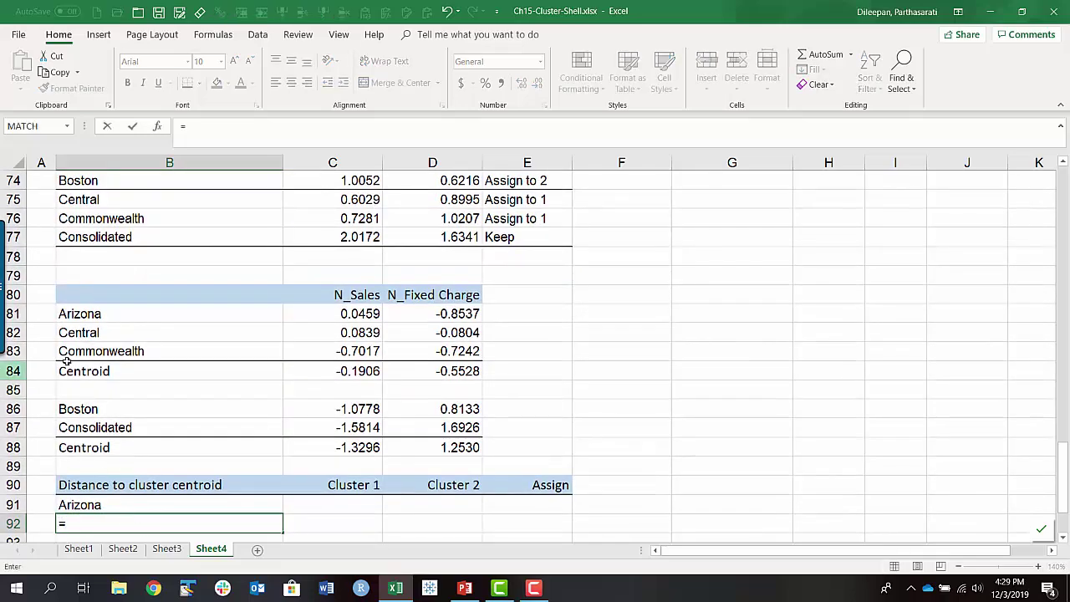
{"action": "left_click", "coordinate": [107, 333]}
{"action": "key", "text": "Return"}
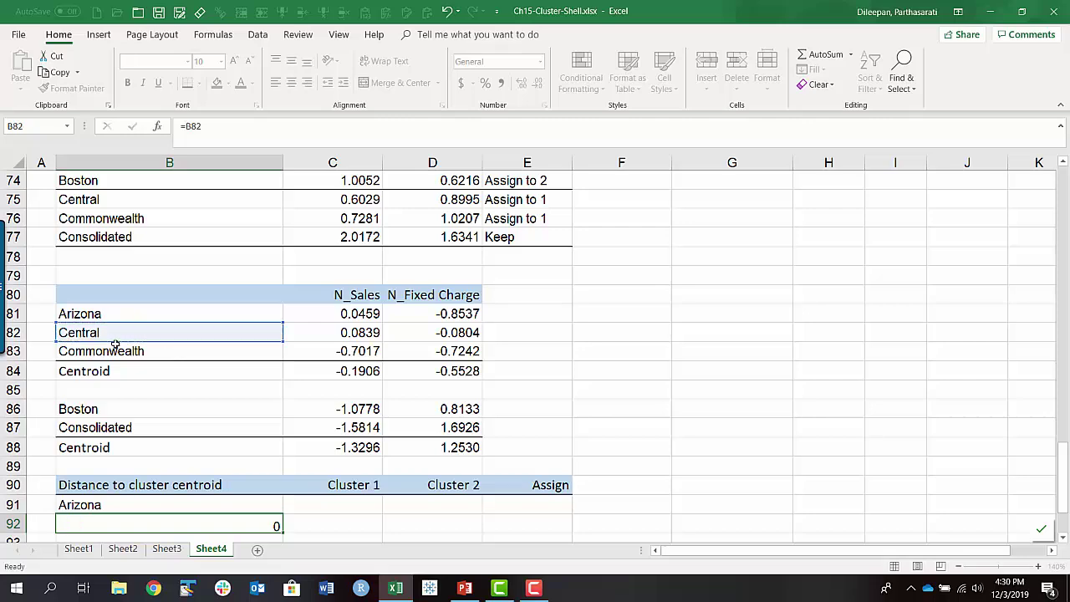
{"action": "type", "text": "="}
{"action": "left_click", "coordinate": [82, 339]}
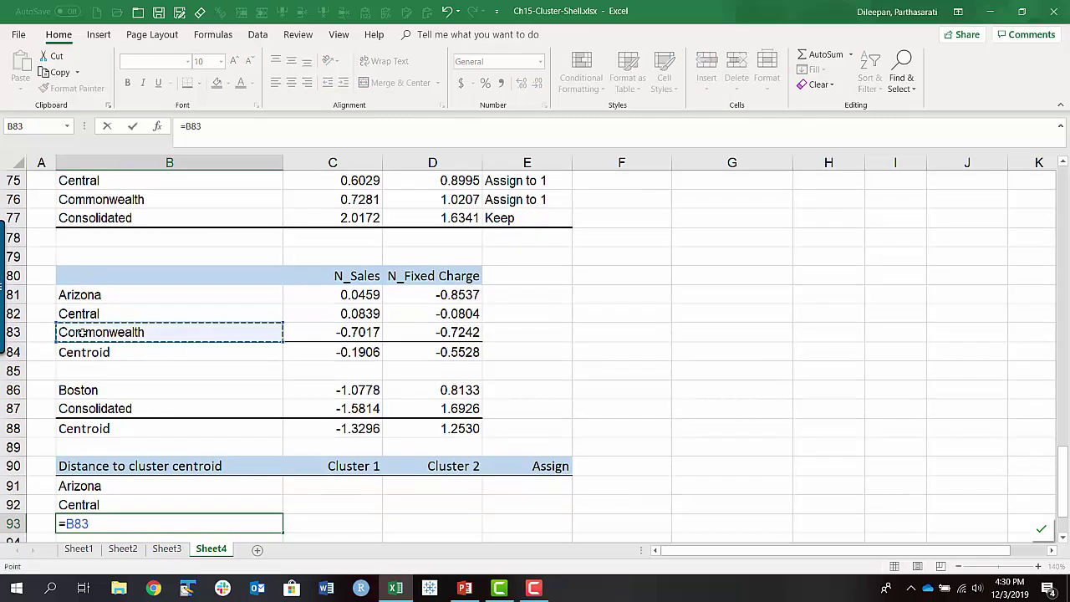
{"action": "key", "text": "Return"}
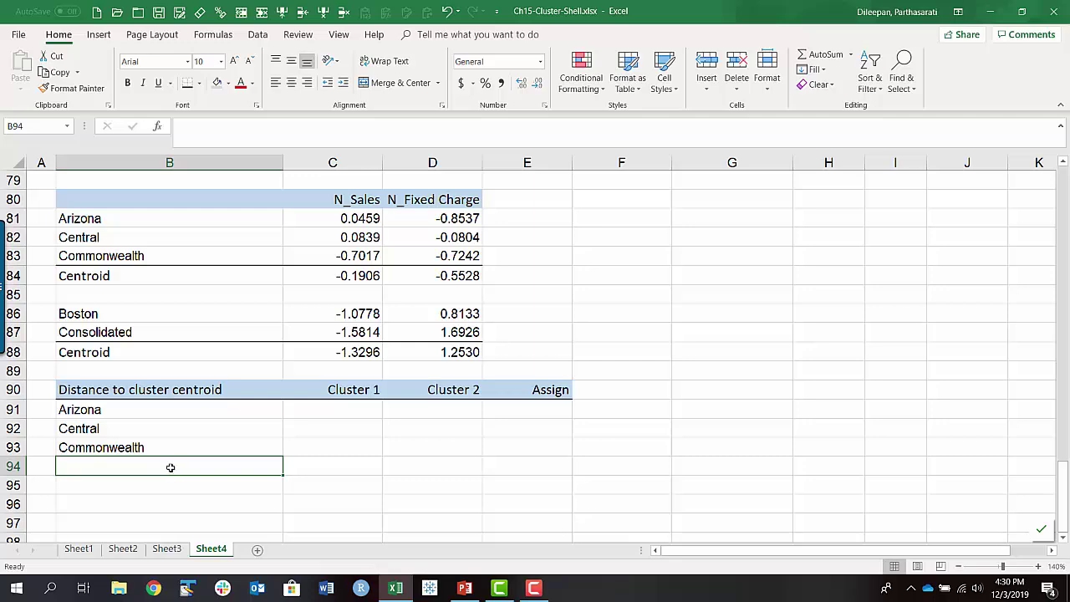
- Link B94 to Boston in B86 and fill the formula down to B95 for Consolidated
{"action": "type", "text": "="}
{"action": "left_click", "coordinate": [90, 323]}
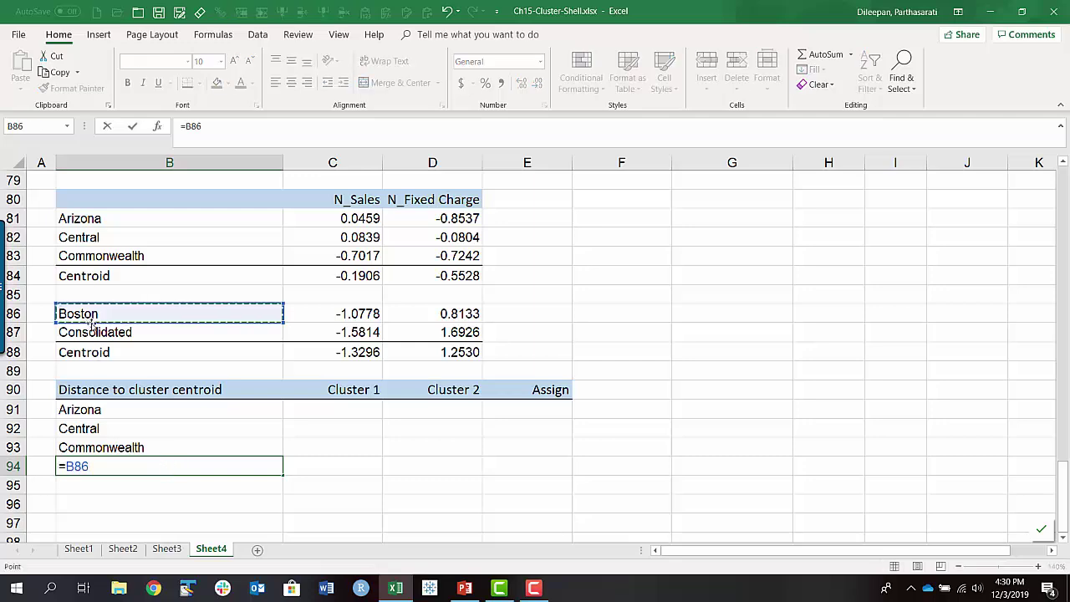
{"action": "key", "text": "Return"}
{"action": "left_click", "coordinate": [107, 470]}
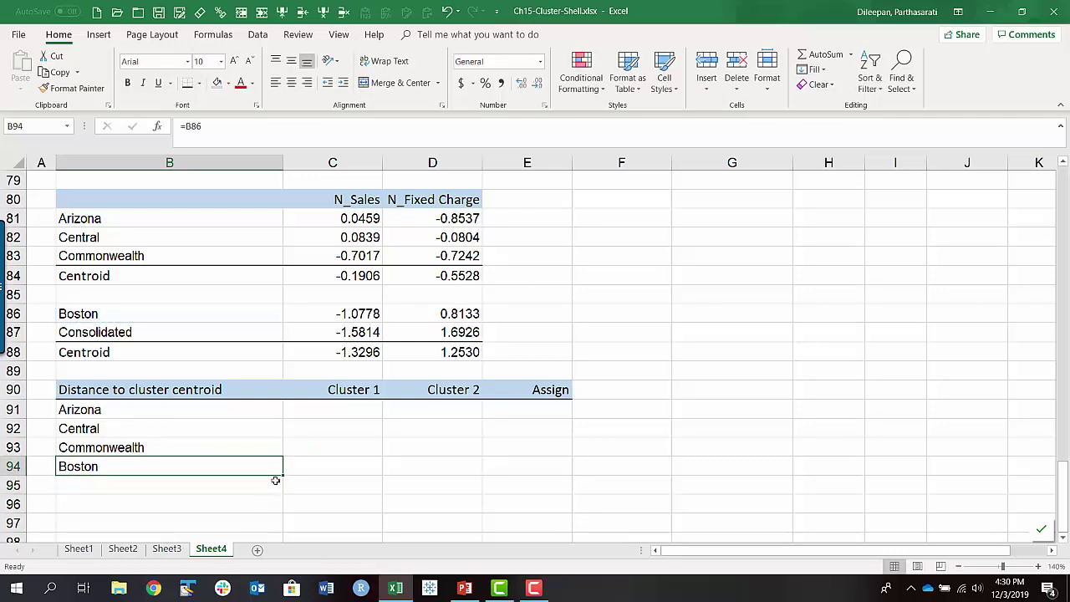
{"action": "left_click_drag", "start_coordinate": [284, 476], "coordinate": [285, 495]}
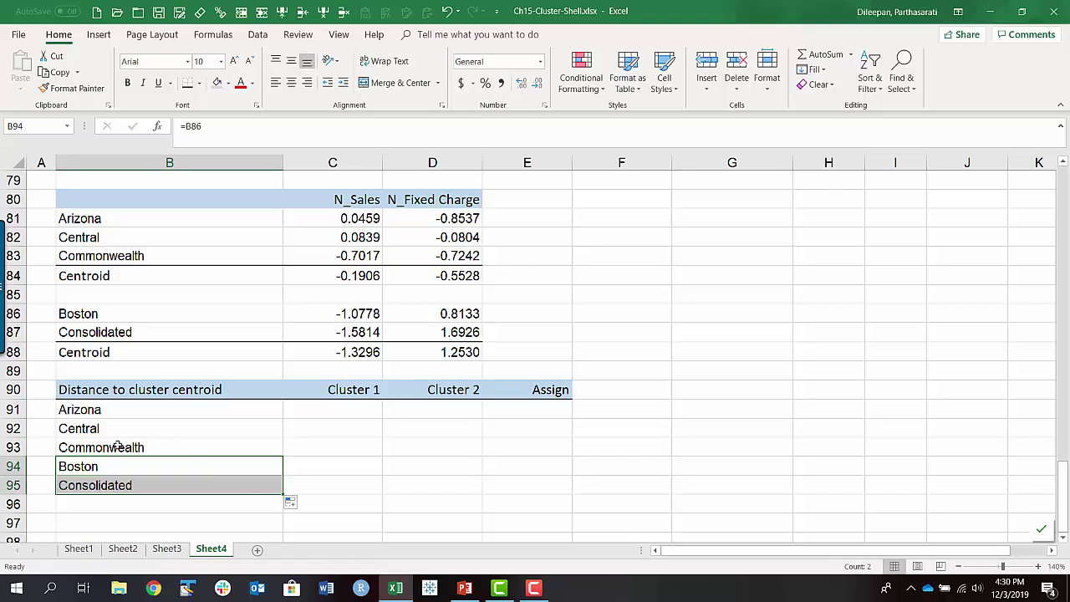
{"action": "left_click", "coordinate": [158, 449]}
- Compute Arizona's distance to the cluster 1 centroid in C91 with =SQRT(SUMXMY2(C81:D81,$C$84:$D$84))
{"action": "left_click", "coordinate": [320, 414]}
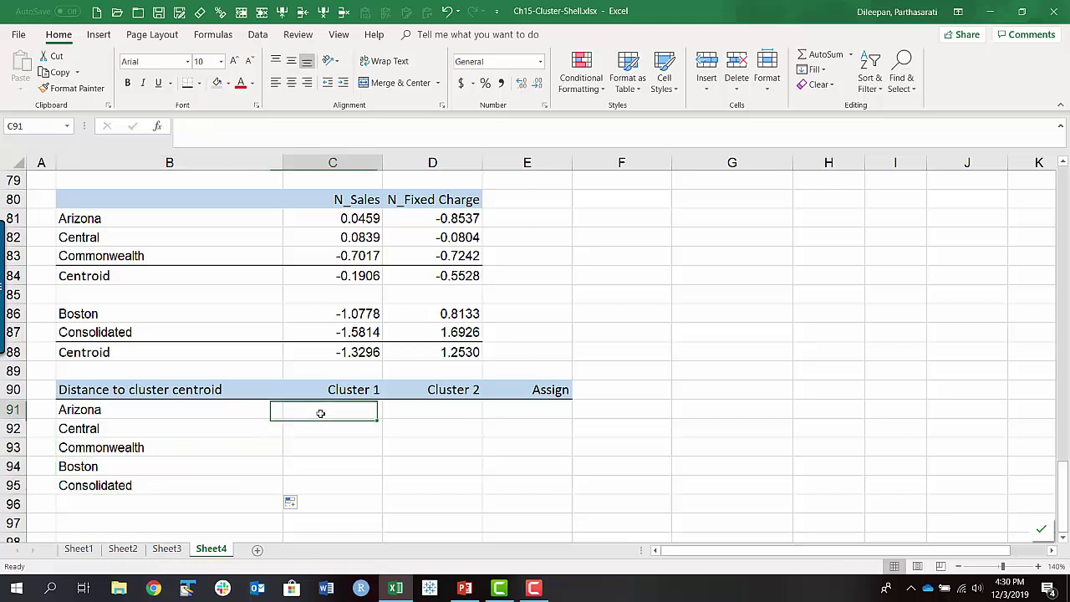
{"action": "type", "text": "=sq"}
{"action": "key", "text": "Tab"}
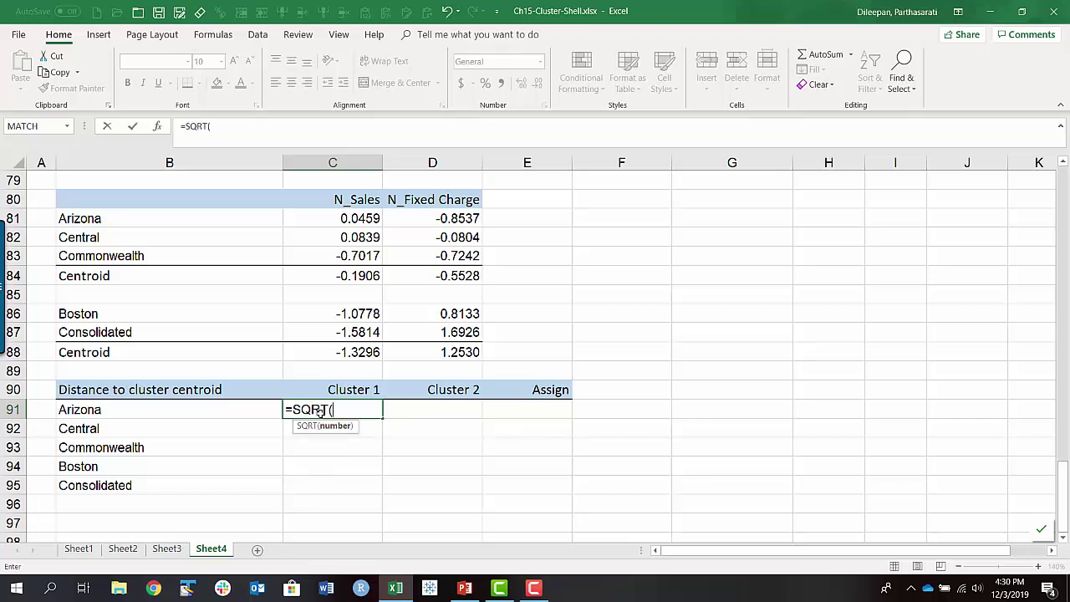
{"action": "type", "text": "sumxm"}
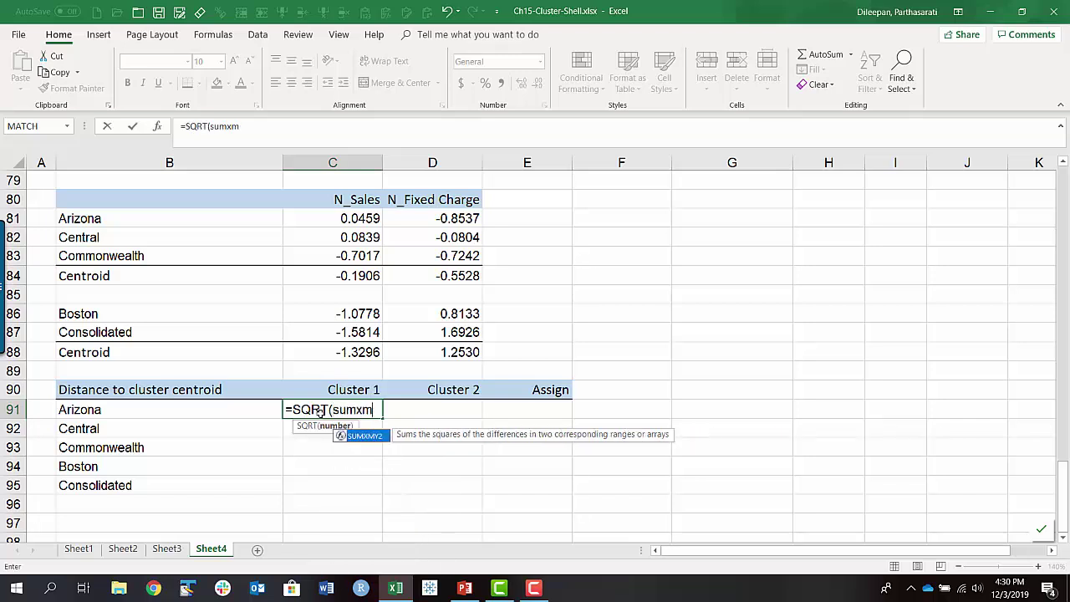
{"action": "key", "text": "Tab"}
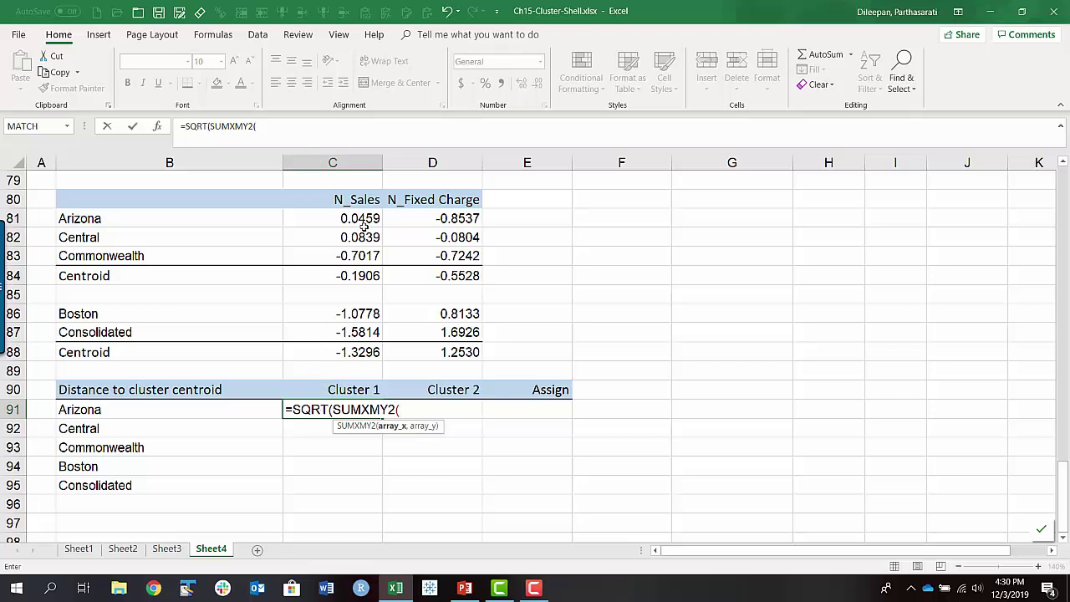
{"action": "left_click_drag", "start_coordinate": [356, 226], "coordinate": [408, 223]}
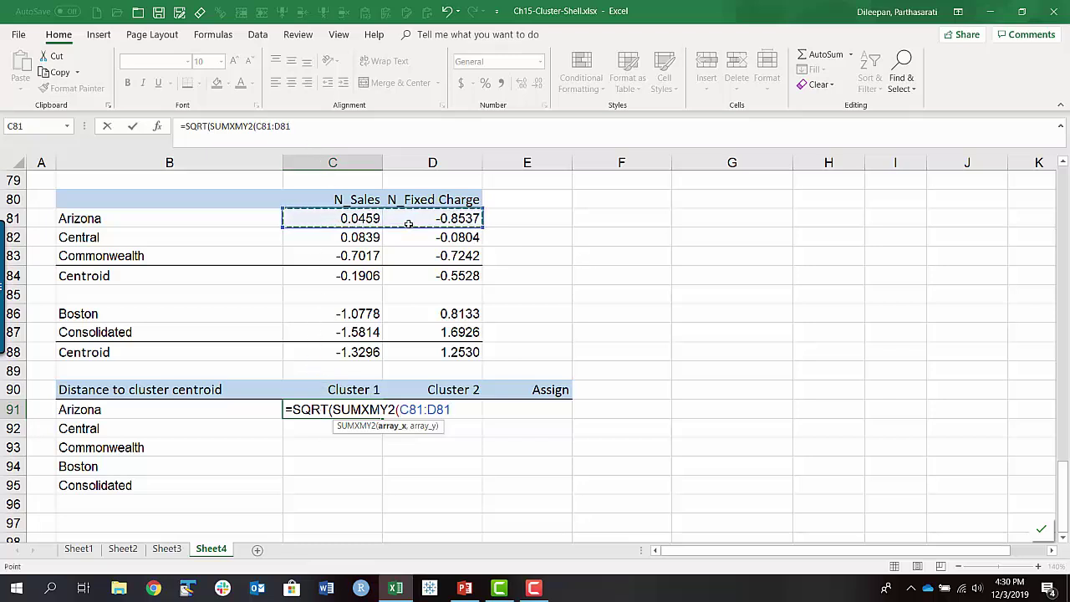
{"action": "type", "text": ","}
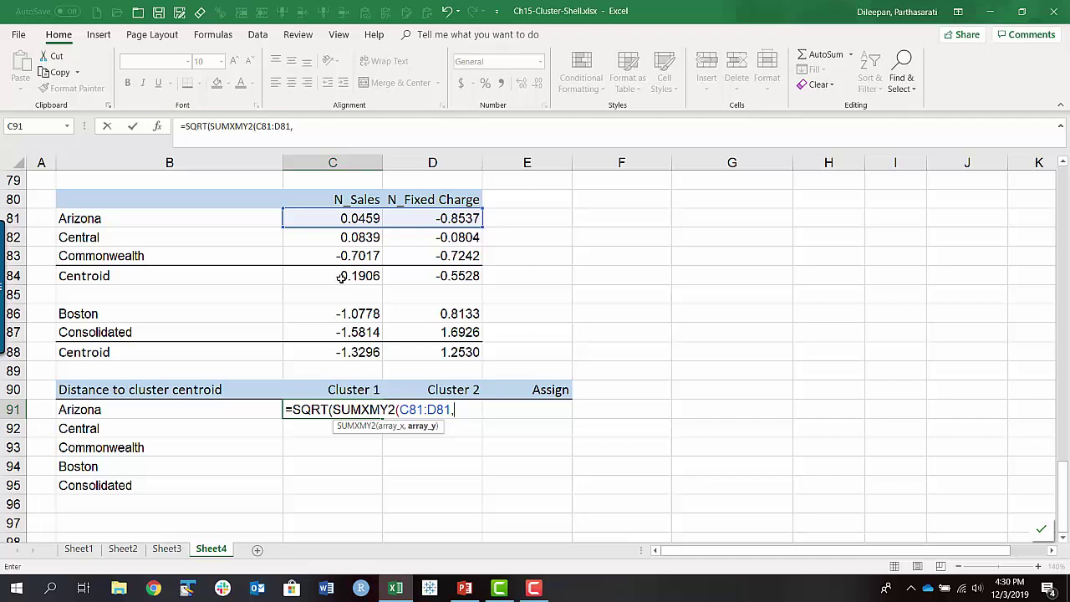
{"action": "left_click_drag", "start_coordinate": [344, 281], "coordinate": [410, 280]}
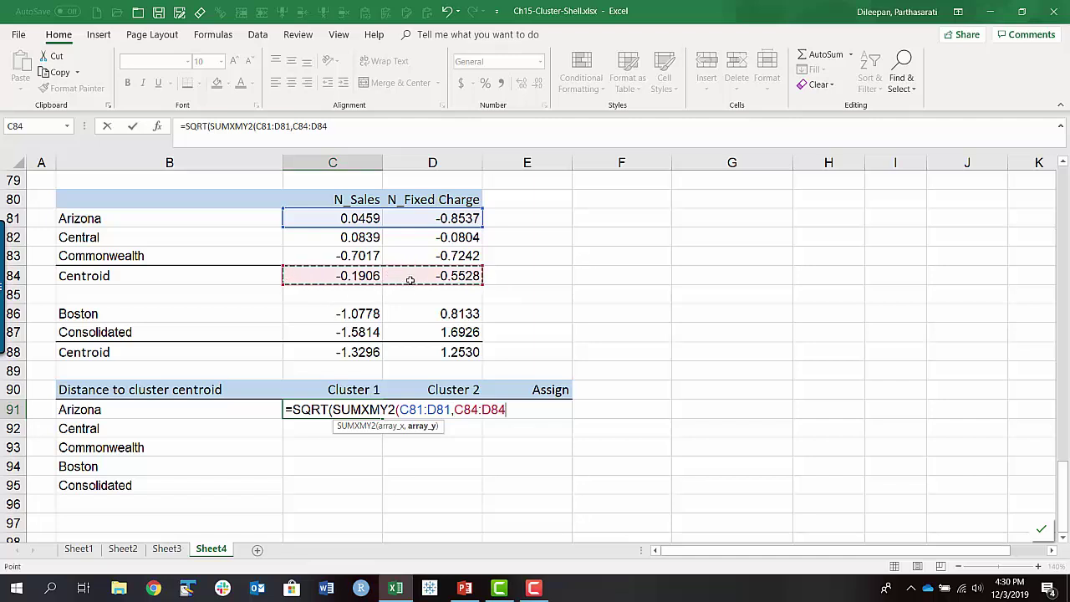
{"action": "key", "text": "F4"}
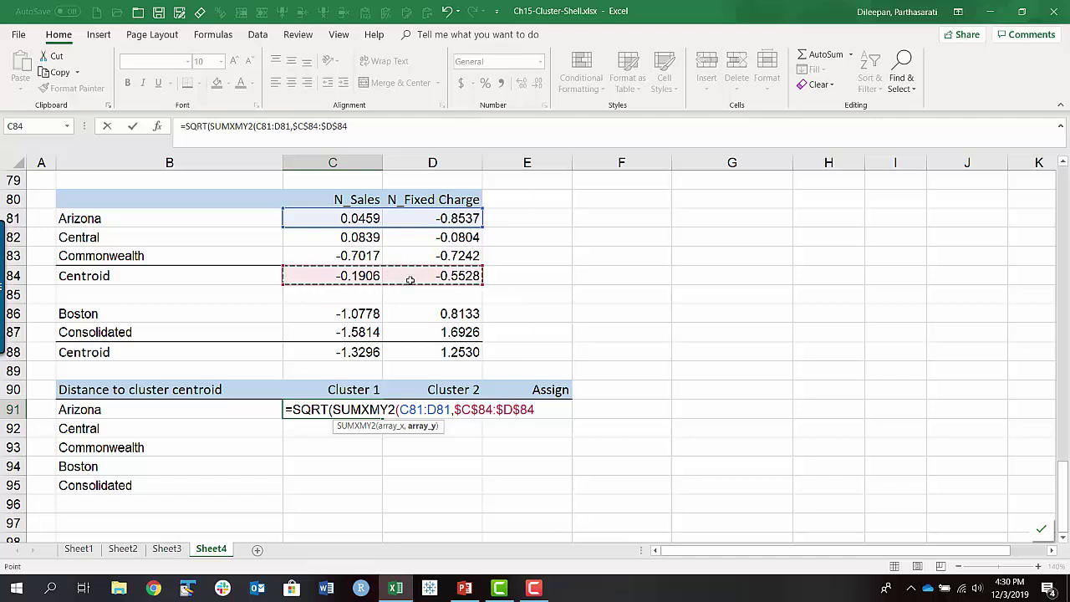
{"action": "type", "text": "))"}
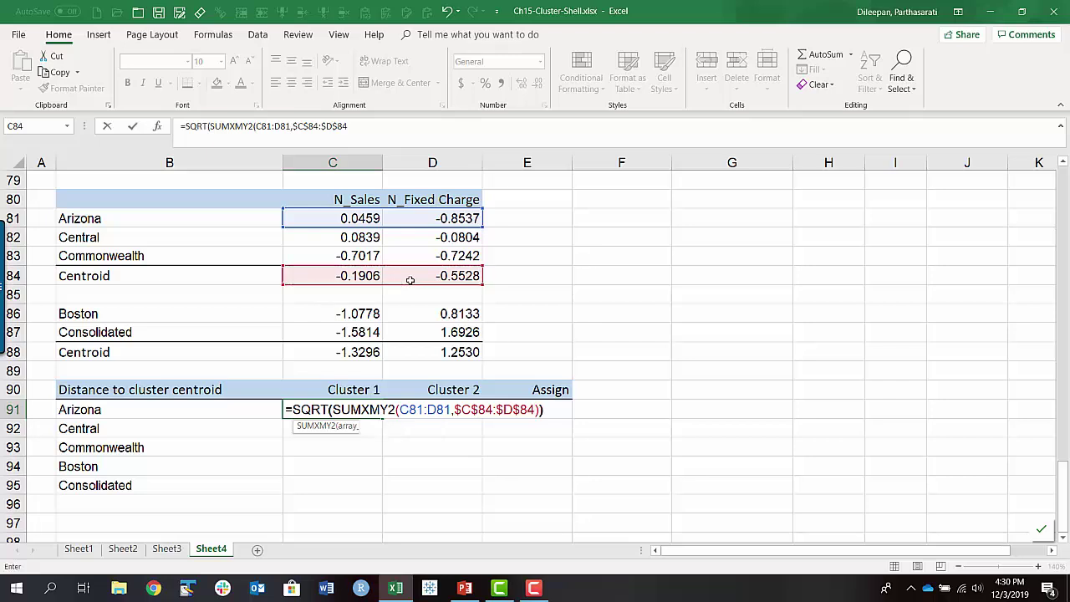
{"action": "key", "text": "Return"}
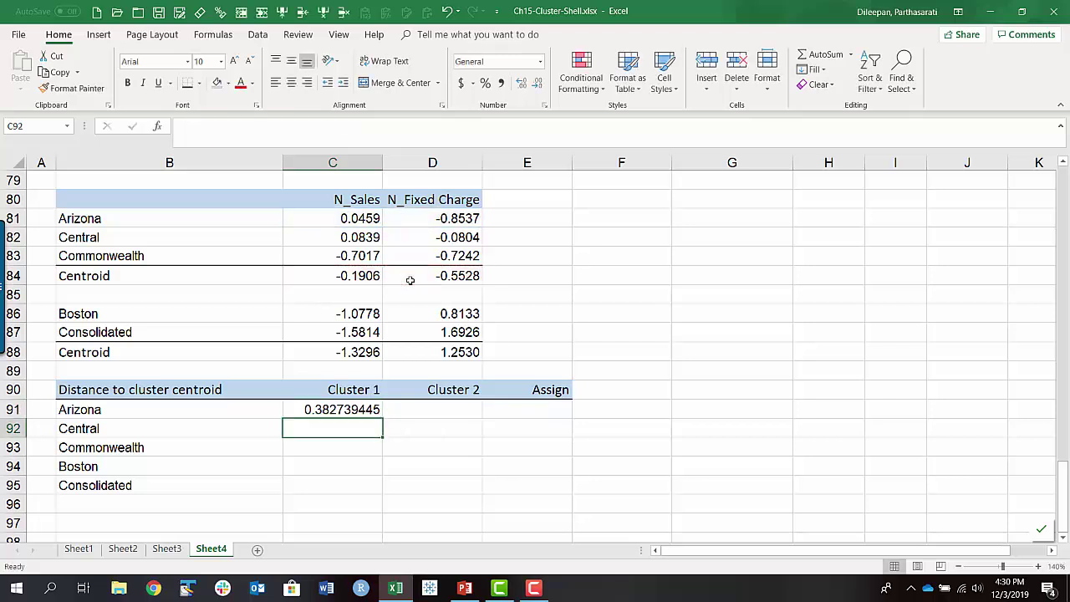
- Format Arizona's cluster 1 distance in C91 to four decimal places
{"action": "left_click", "coordinate": [337, 404]}
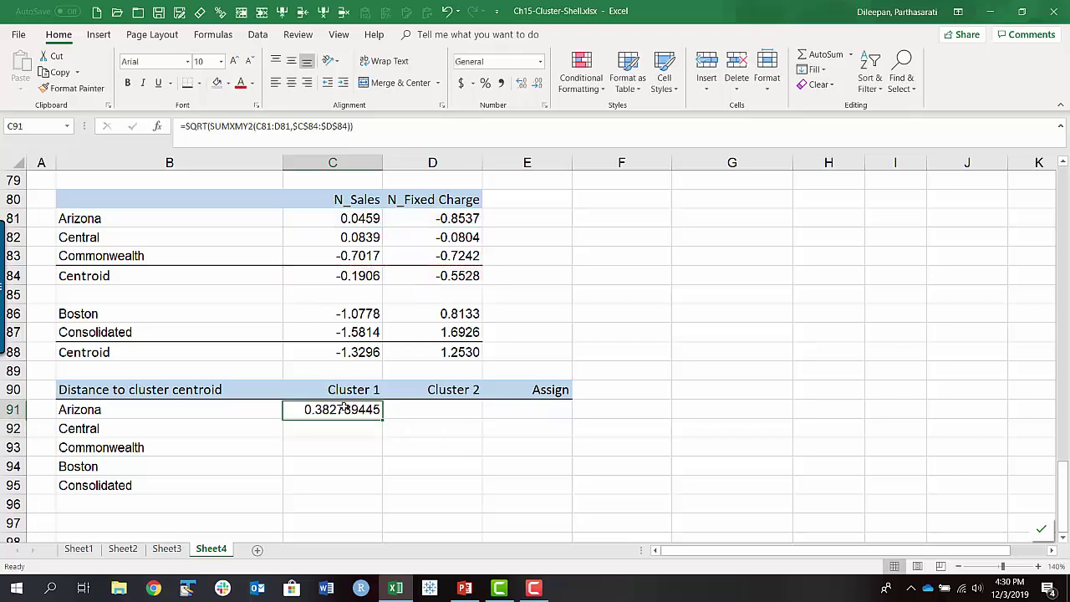
{"action": "left_click", "coordinate": [539, 83]}
{"action": "left_click", "coordinate": [538, 84]}
{"action": "left_click", "coordinate": [538, 83]}
{"action": "left_click", "coordinate": [538, 84]}
{"action": "left_click", "coordinate": [538, 83]}
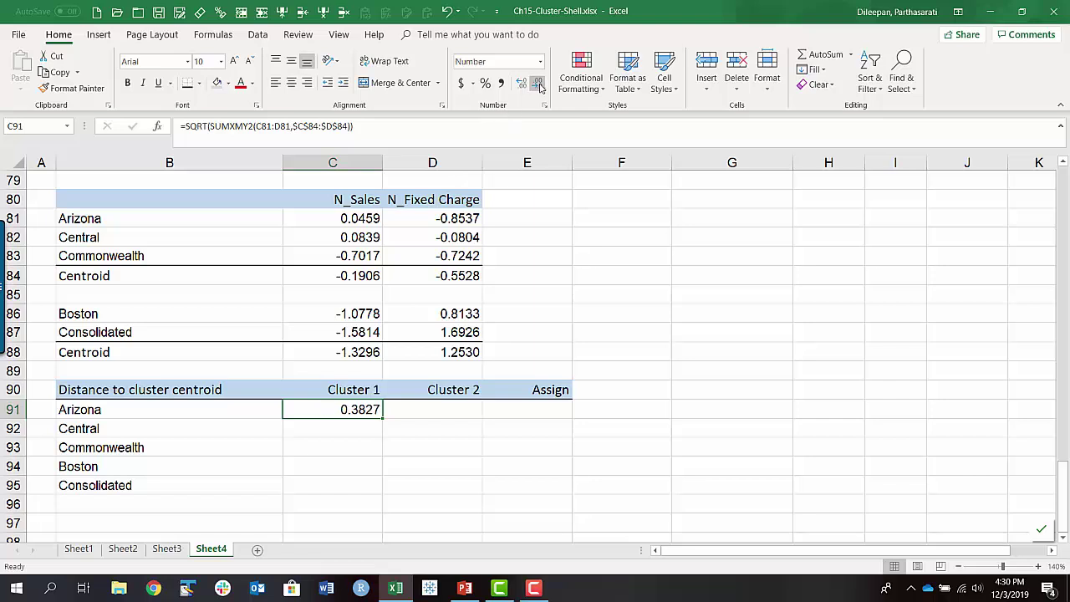
- Compute Arizona's distance to the cluster 2 centroid in D91 with =SQRT(SUMXMY2(C81:D81,$C$88:$D$88))
{"action": "left_click", "coordinate": [445, 410]}
{"action": "type", "text": "=sq"}
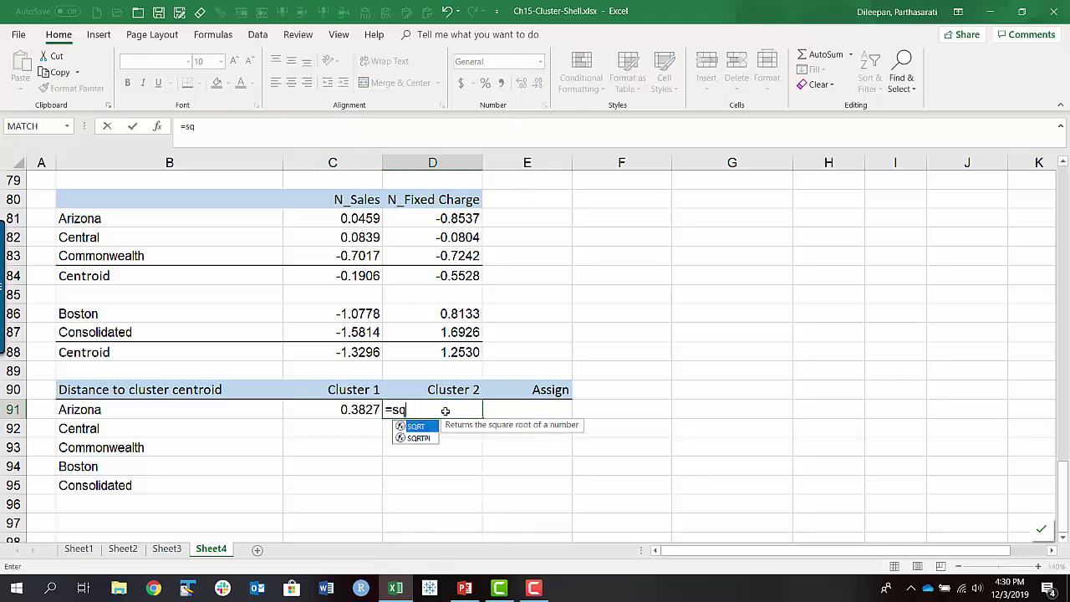
{"action": "type", "text": "rt"}
{"action": "key", "text": "Tab"}
{"action": "type", "text": "s"}
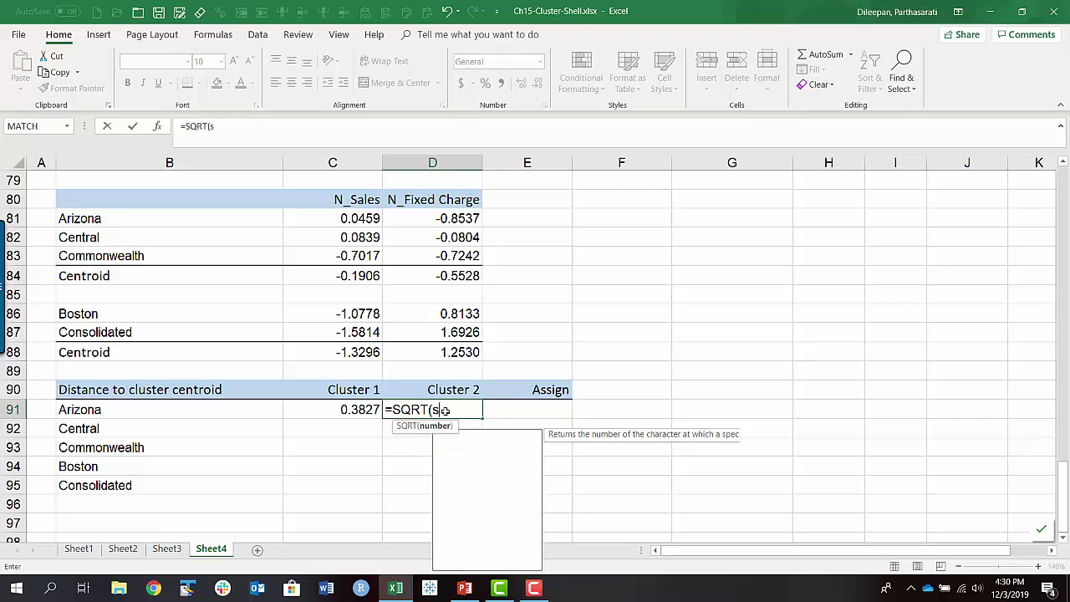
{"action": "type", "text": "umxm"}
{"action": "key", "text": "Tab"}
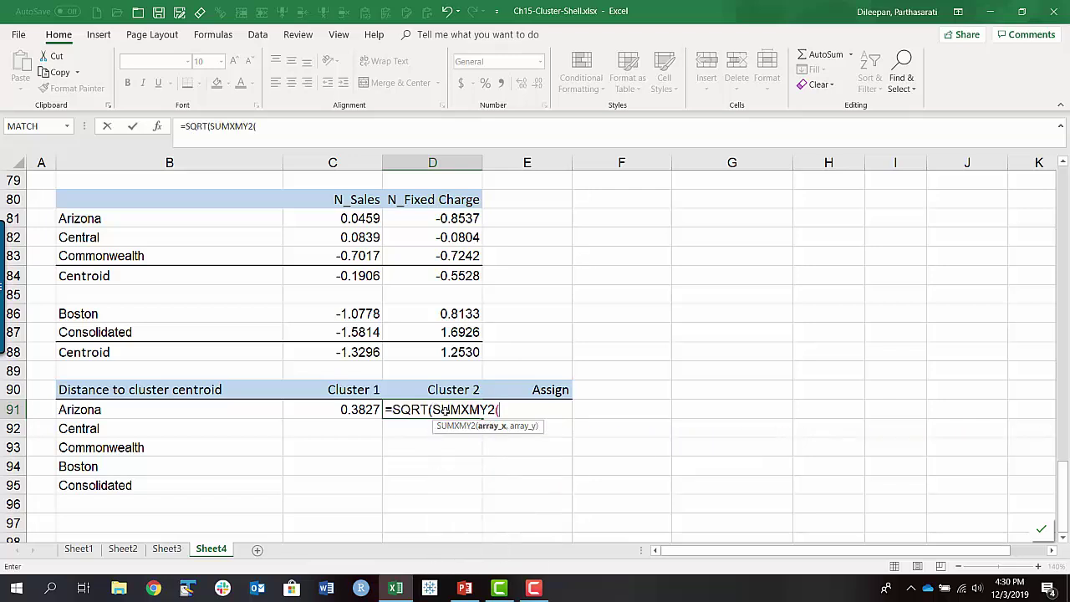
{"action": "left_click_drag", "start_coordinate": [334, 217], "coordinate": [423, 225]}
{"action": "type", "text": ","}
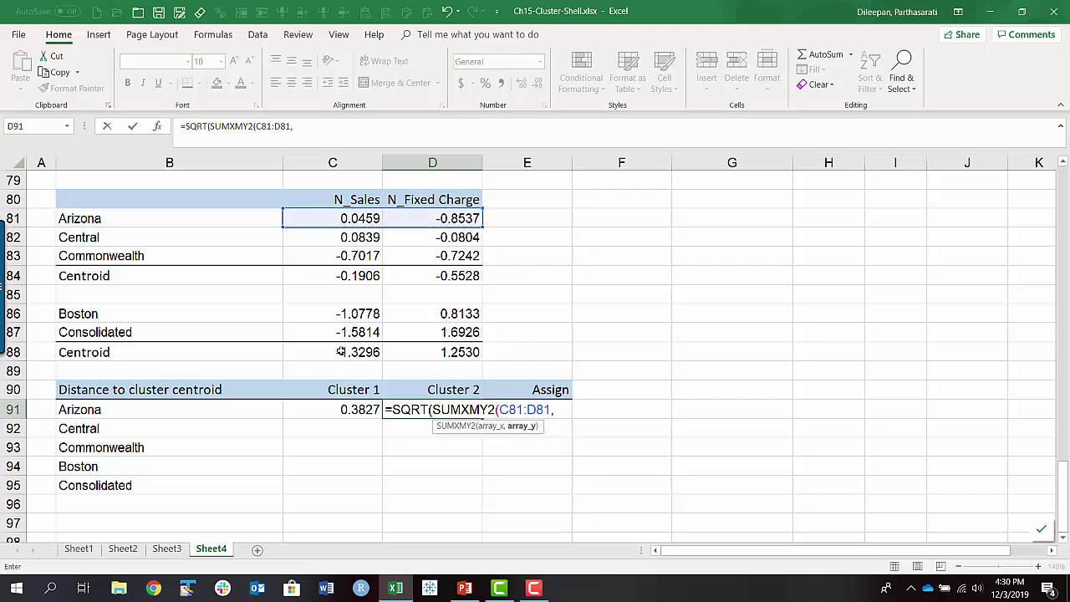
{"action": "left_click_drag", "start_coordinate": [340, 352], "coordinate": [476, 353]}
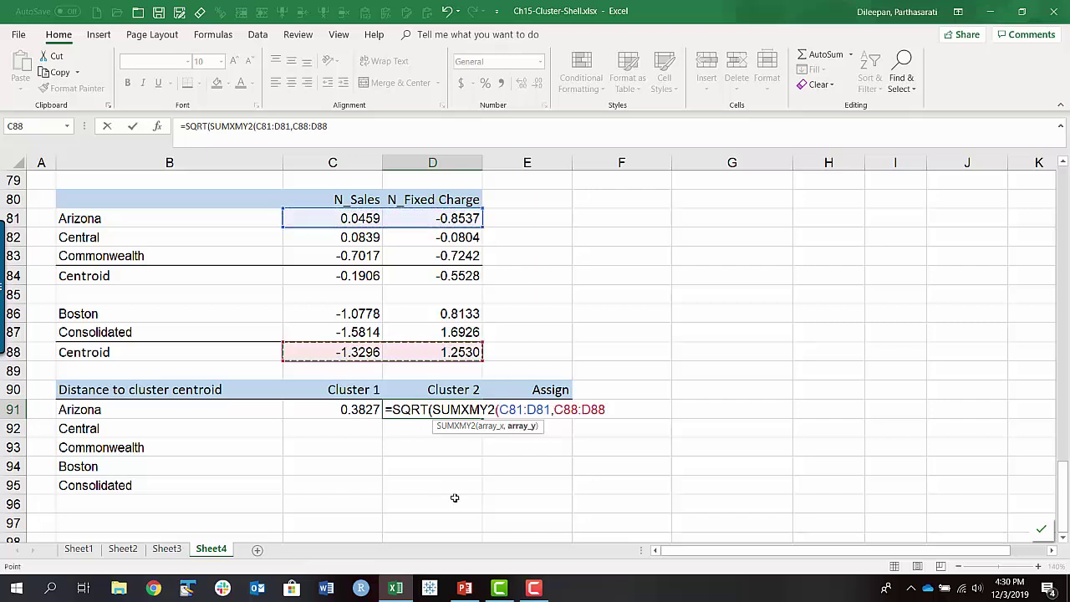
{"action": "key", "text": "F4"}
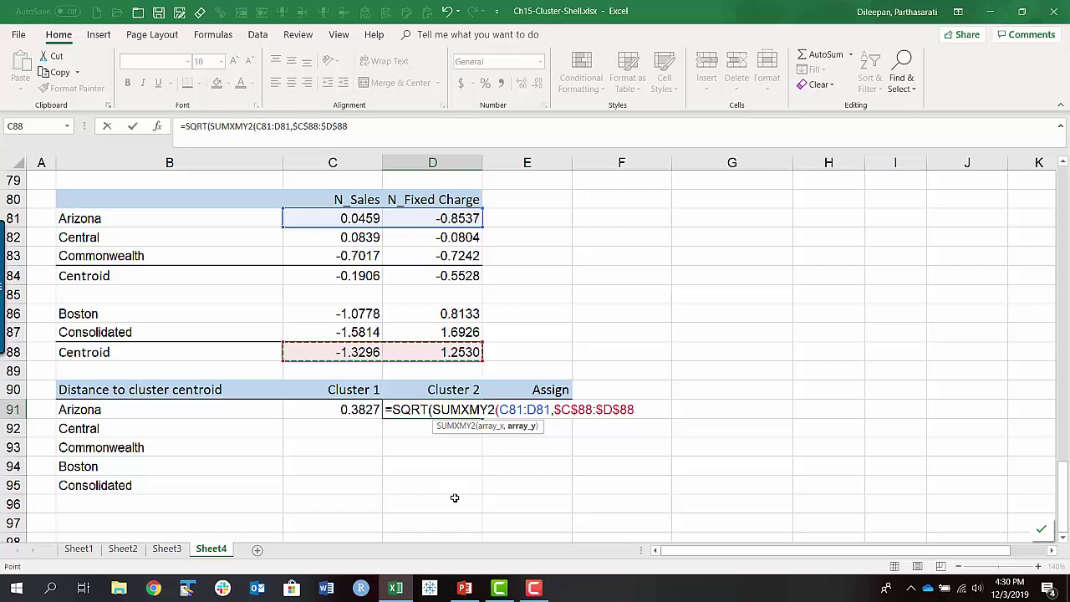
{"action": "type", "text": "))"}
{"action": "key", "text": "Return"}
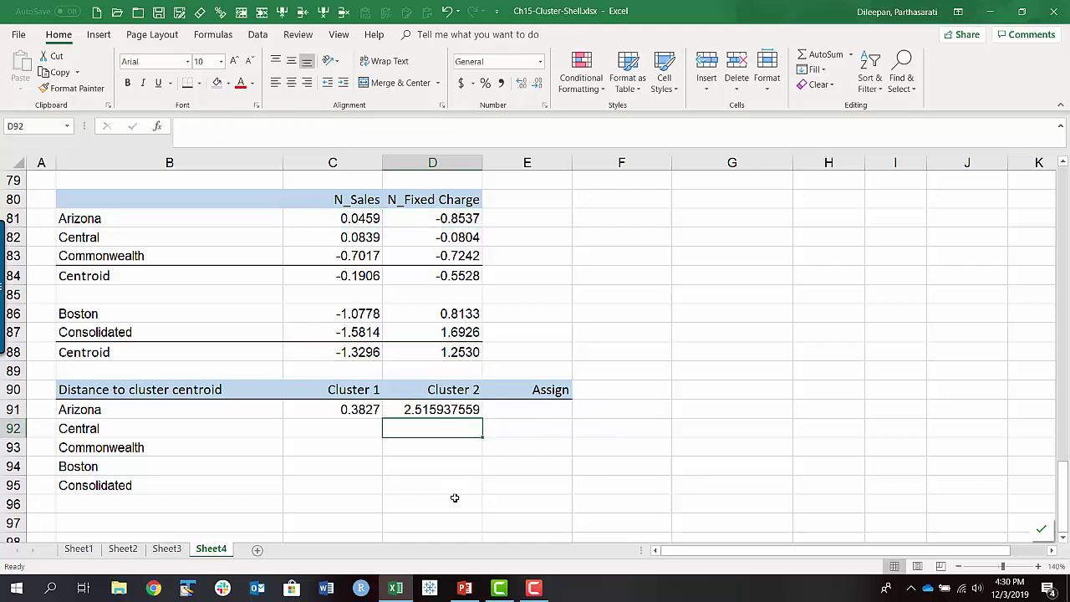
- Format Arizona's cluster 2 distance in D91 to four decimal places
{"action": "left_click", "coordinate": [438, 412]}
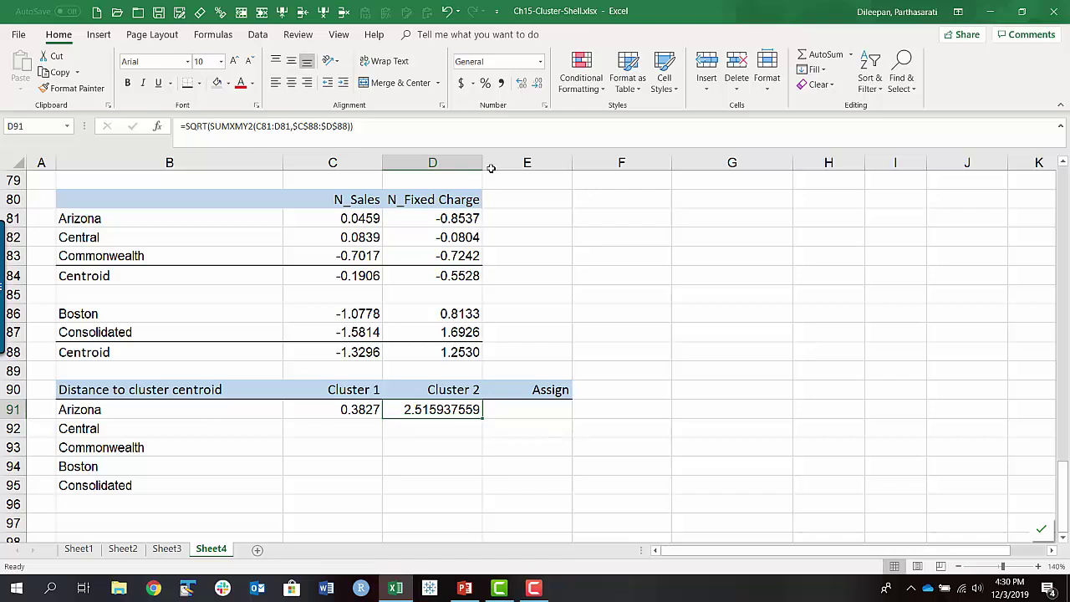
{"action": "left_click", "coordinate": [538, 84]}
{"action": "left_click", "coordinate": [537, 83]}
{"action": "left_click", "coordinate": [537, 84]}
{"action": "left_click", "coordinate": [538, 83]}
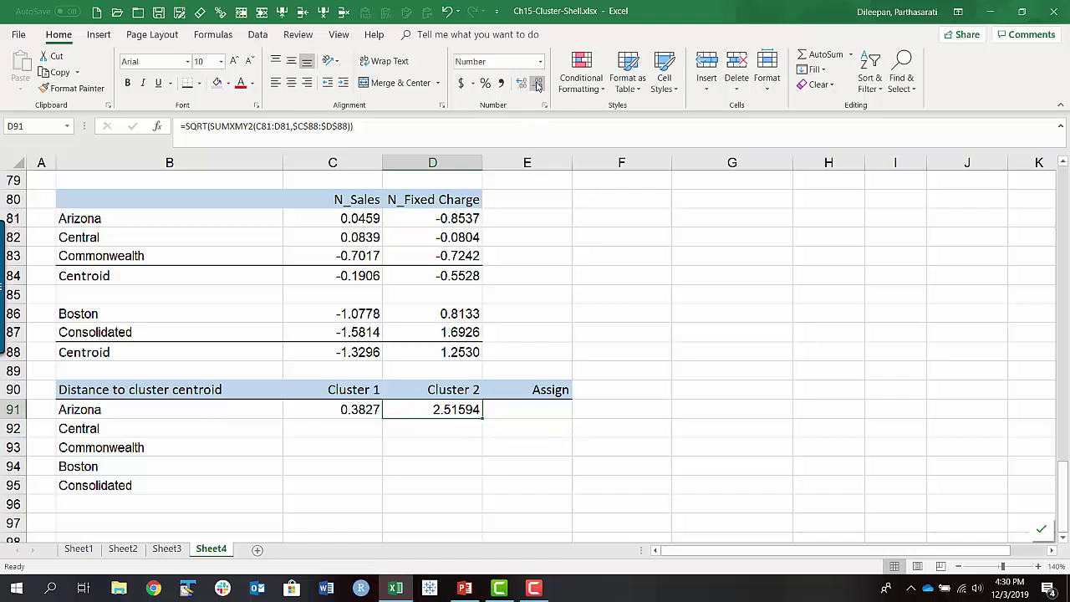
{"action": "left_click", "coordinate": [537, 84]}
- Fill the distance formulas in C91:D91 down to row 93 and add a bottom border to Commonwealth's row, B93:E93
{"action": "left_click_drag", "start_coordinate": [354, 410], "coordinate": [401, 413]}
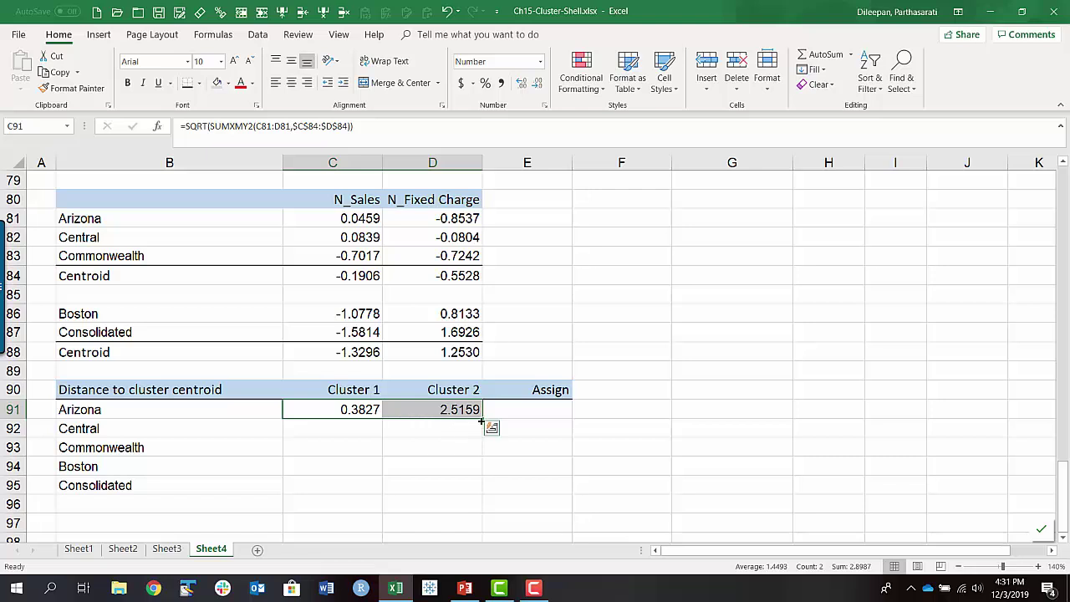
{"action": "left_click_drag", "start_coordinate": [481, 424], "coordinate": [480, 451]}
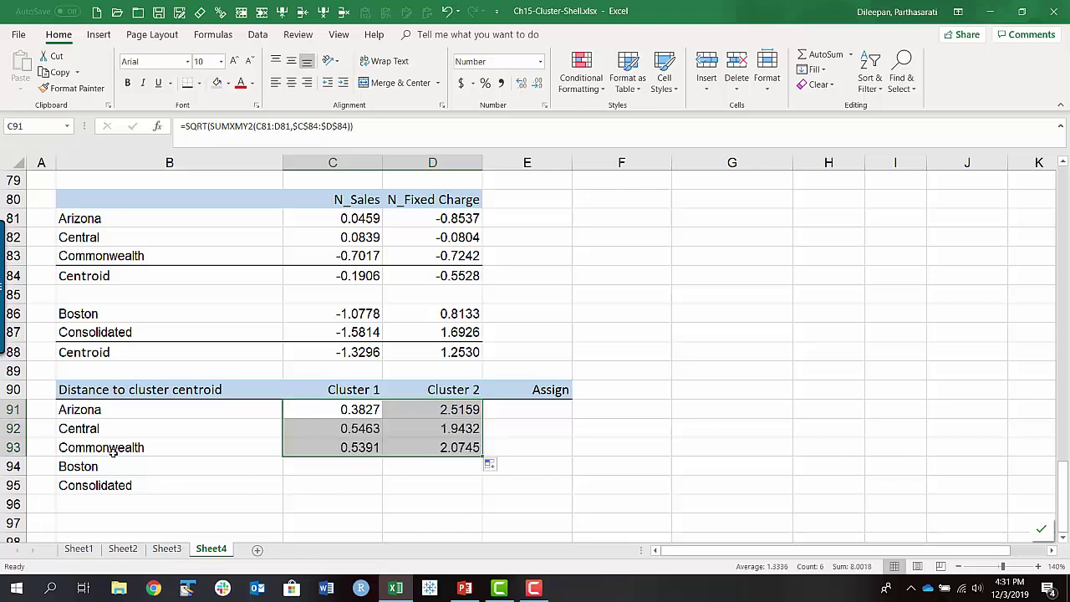
{"action": "left_click_drag", "start_coordinate": [113, 451], "coordinate": [489, 453]}
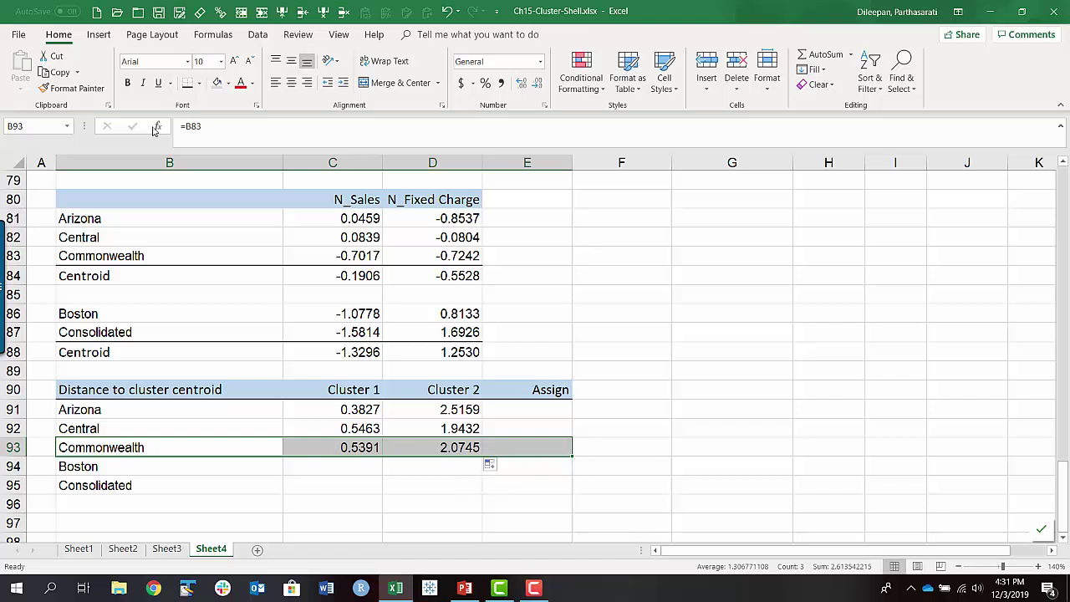
{"action": "left_click", "coordinate": [199, 83]}
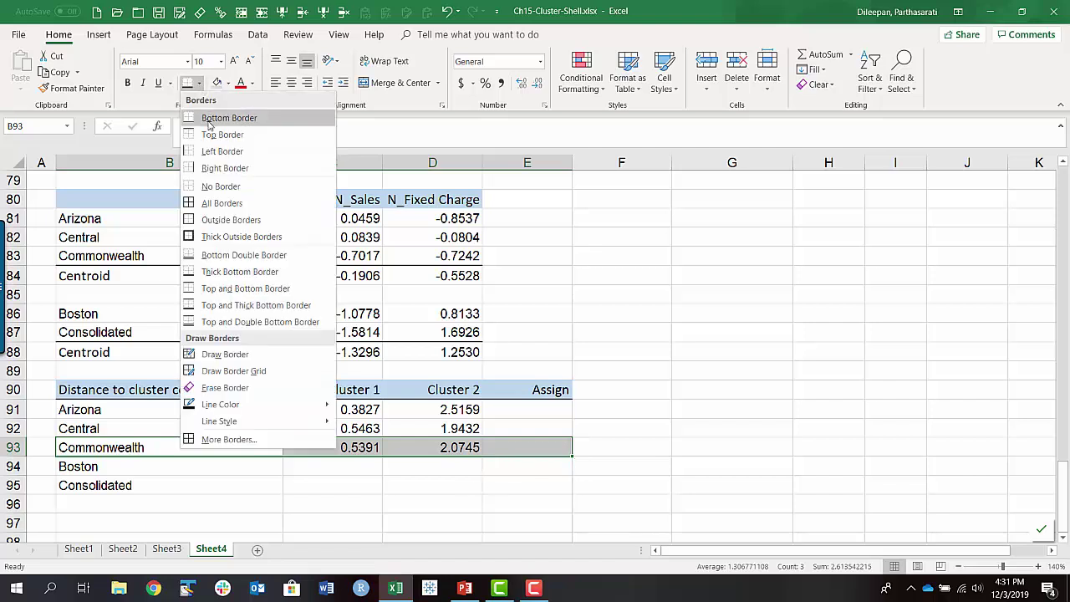
{"action": "left_click", "coordinate": [209, 114]}
- Compute Boston's distance to the cluster 1 centroid in C94 with =SQRT(SUMXMY2(C86:D86,$C$84:$D$84))
{"action": "left_click", "coordinate": [315, 468]}
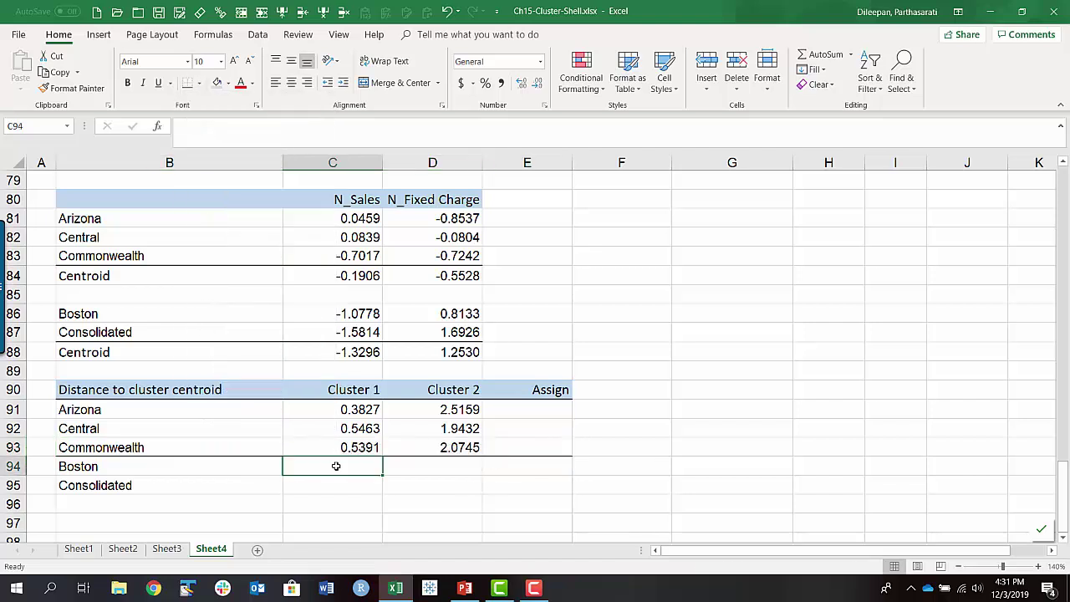
{"action": "type", "text": "=sq"}
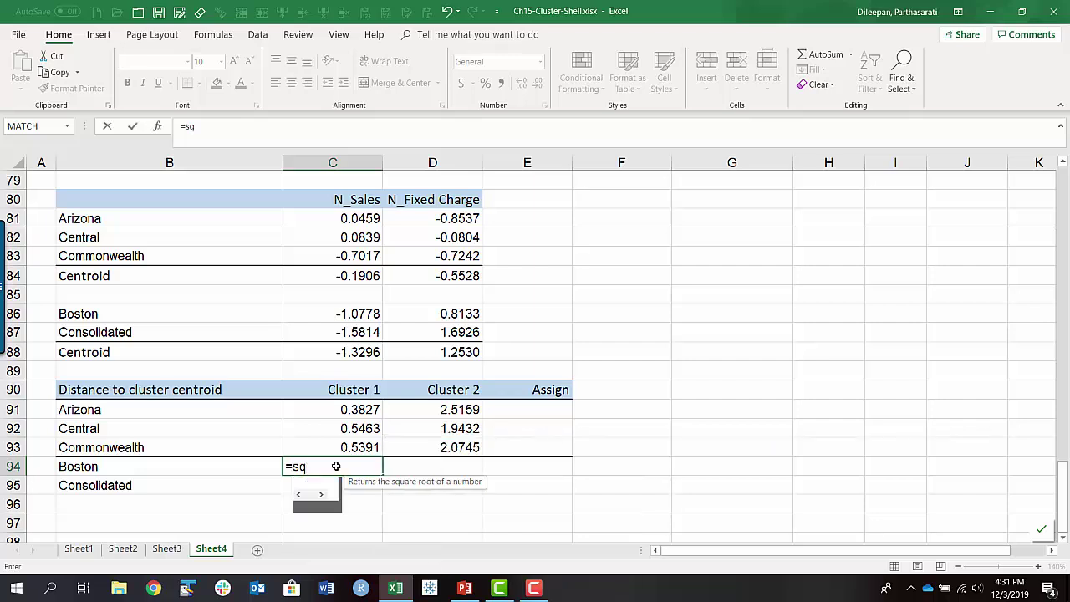
{"action": "key", "text": "Tab"}
{"action": "type", "text": "sumxm"}
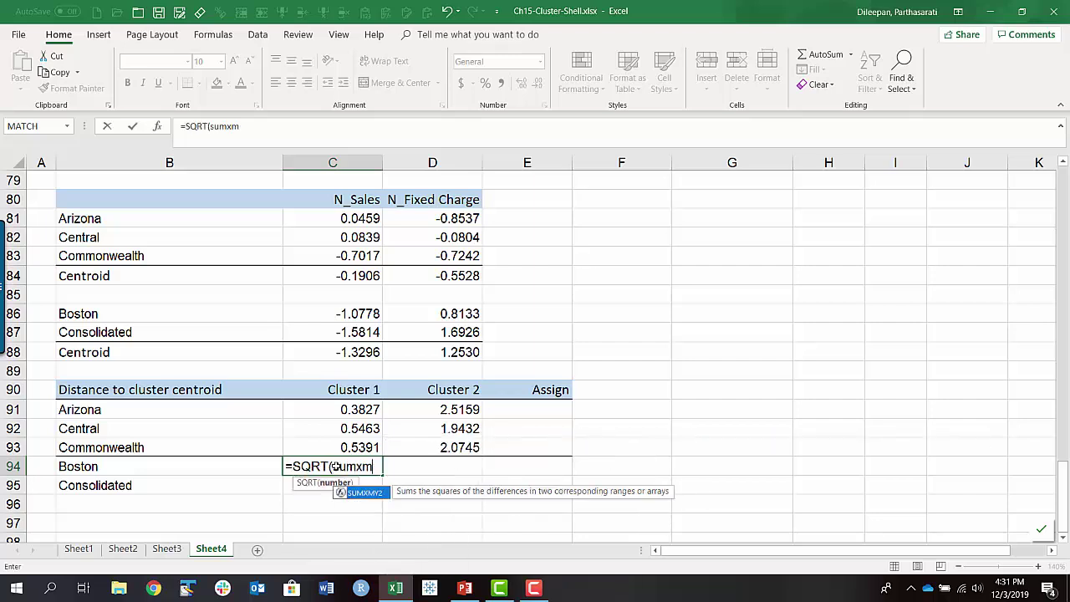
{"action": "key", "text": "Tab"}
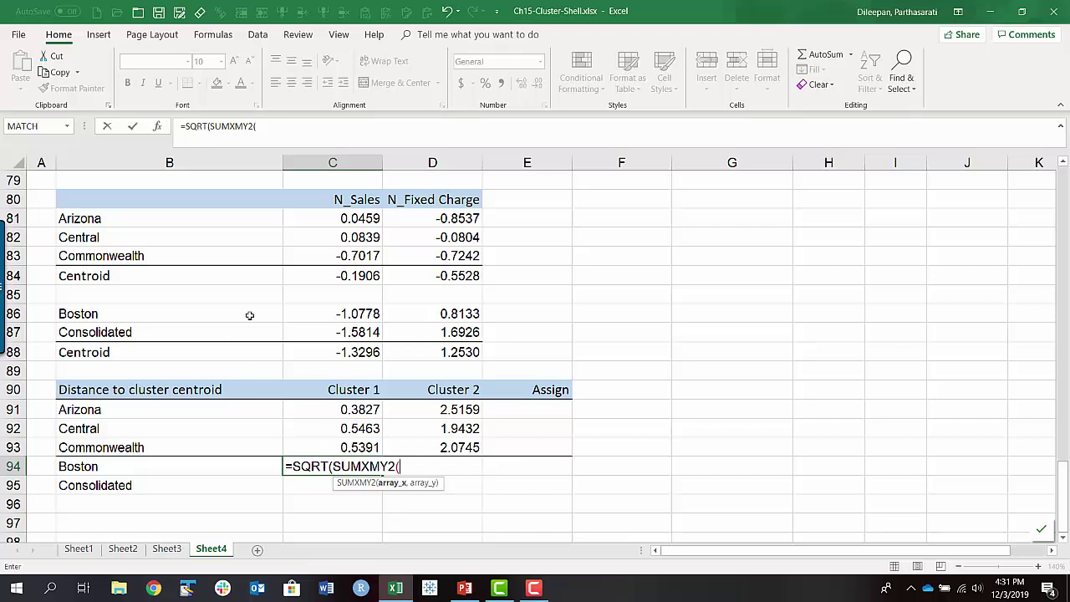
{"action": "left_click_drag", "start_coordinate": [341, 313], "coordinate": [411, 313]}
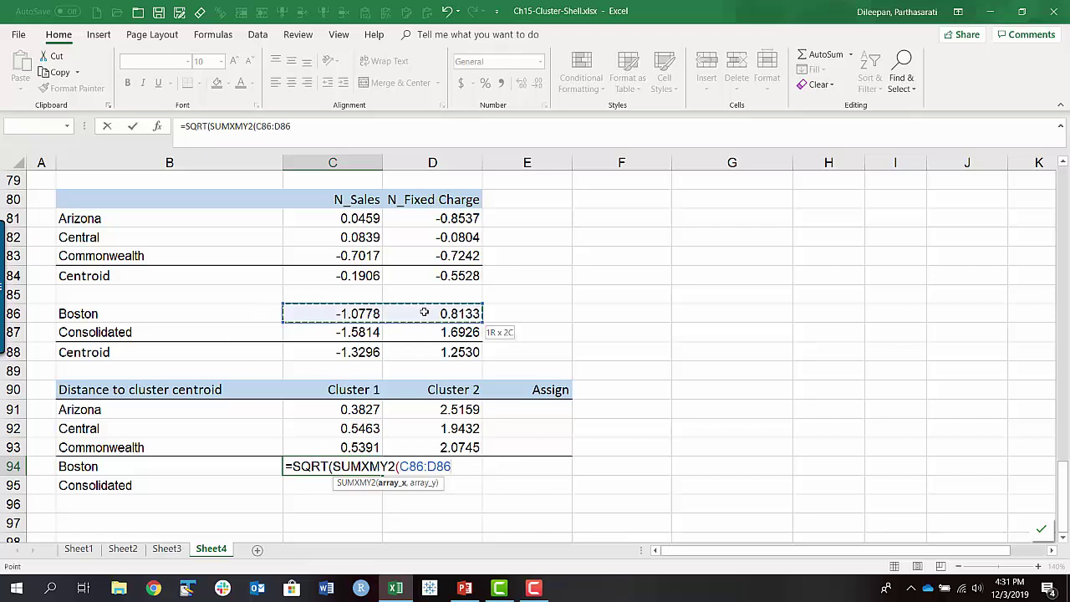
{"action": "type", "text": ","}
{"action": "left_click_drag", "start_coordinate": [341, 276], "coordinate": [410, 276]}
{"action": "key", "text": "F4"}
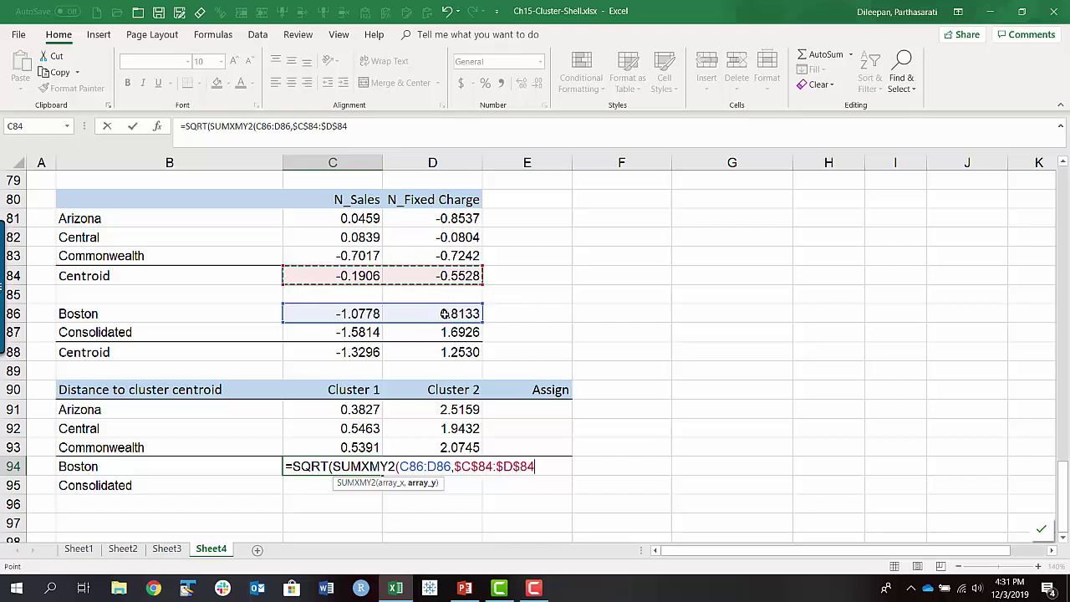
{"action": "type", "text": "))"}
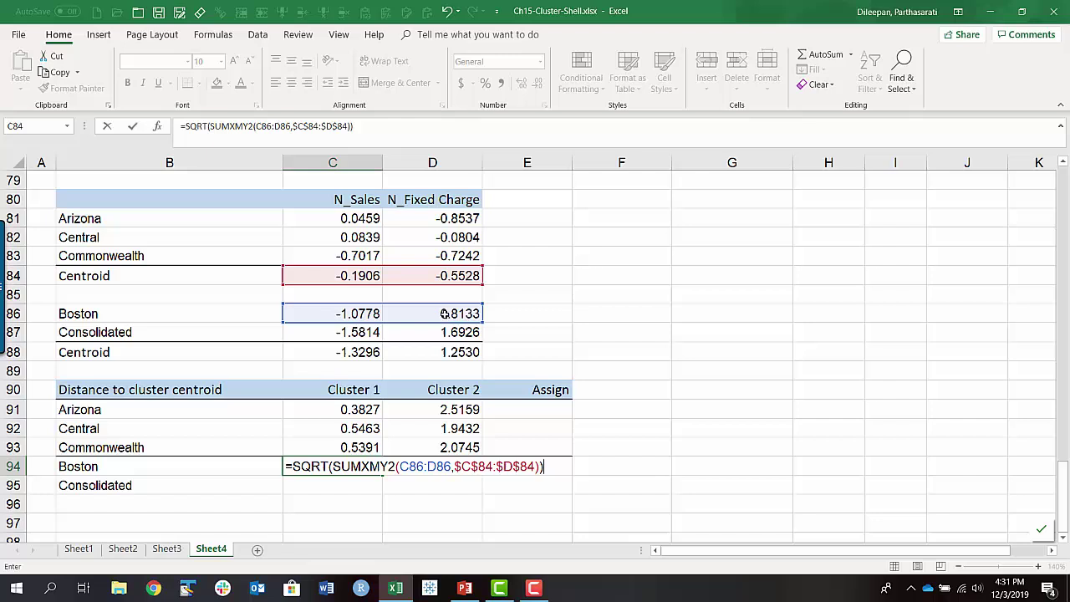
{"action": "key", "text": "Return"}
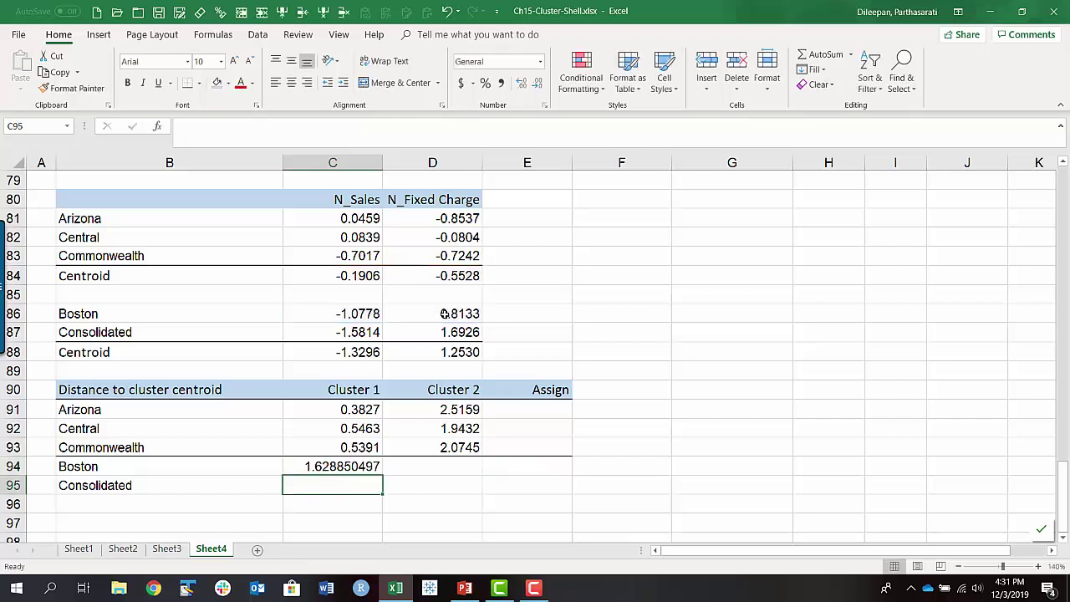
- Compute Boston's distance to the cluster 2 centroid in D94 with =SQRT(SUMXMY2(C86:D86,$C$88:$D$88))
{"action": "left_click", "coordinate": [439, 467]}
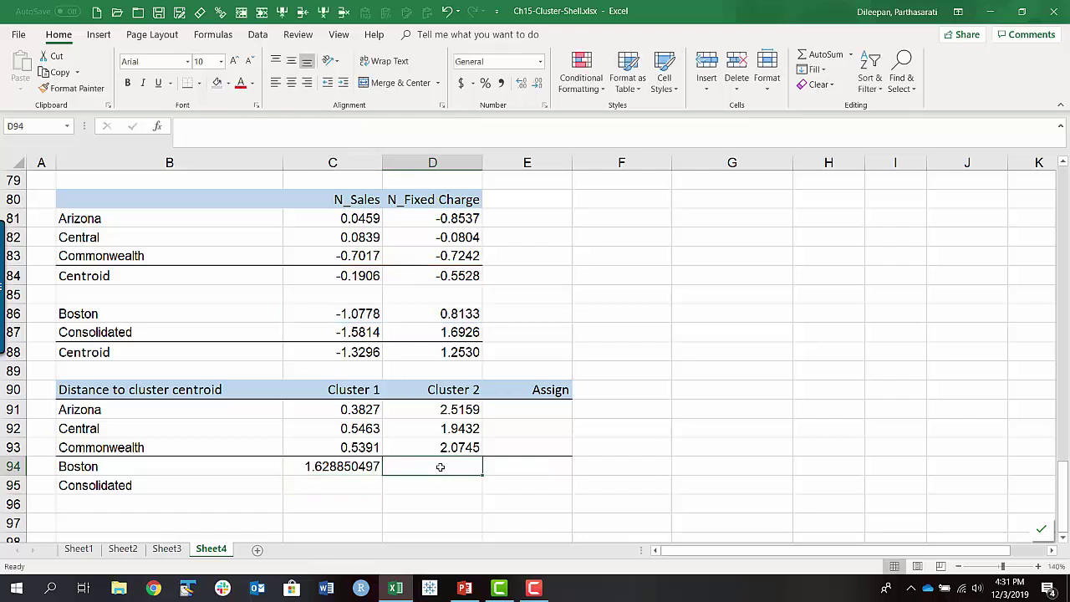
{"action": "type", "text": "=sq"}
{"action": "key", "text": "Tab"}
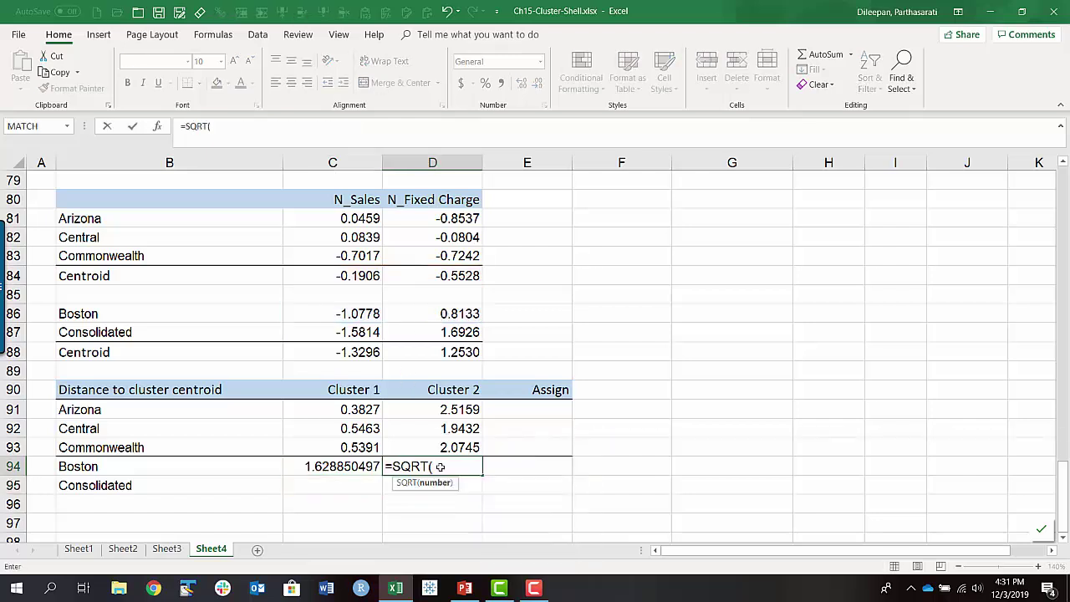
{"action": "type", "text": "sumxm"}
{"action": "key", "text": "Tab"}
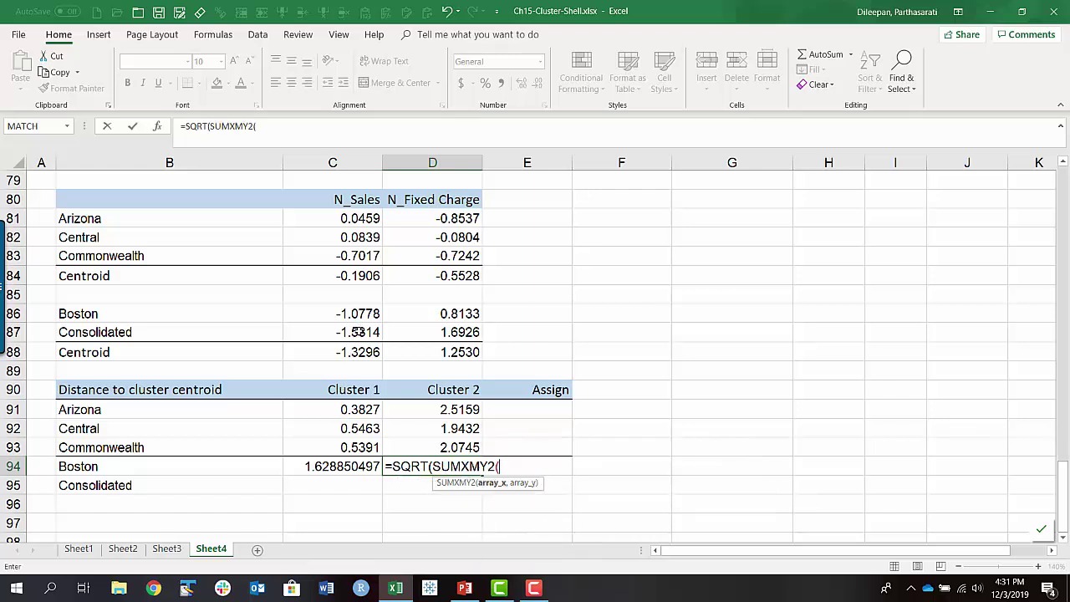
{"action": "left_click_drag", "start_coordinate": [358, 313], "coordinate": [420, 313]}
{"action": "type", "text": ","}
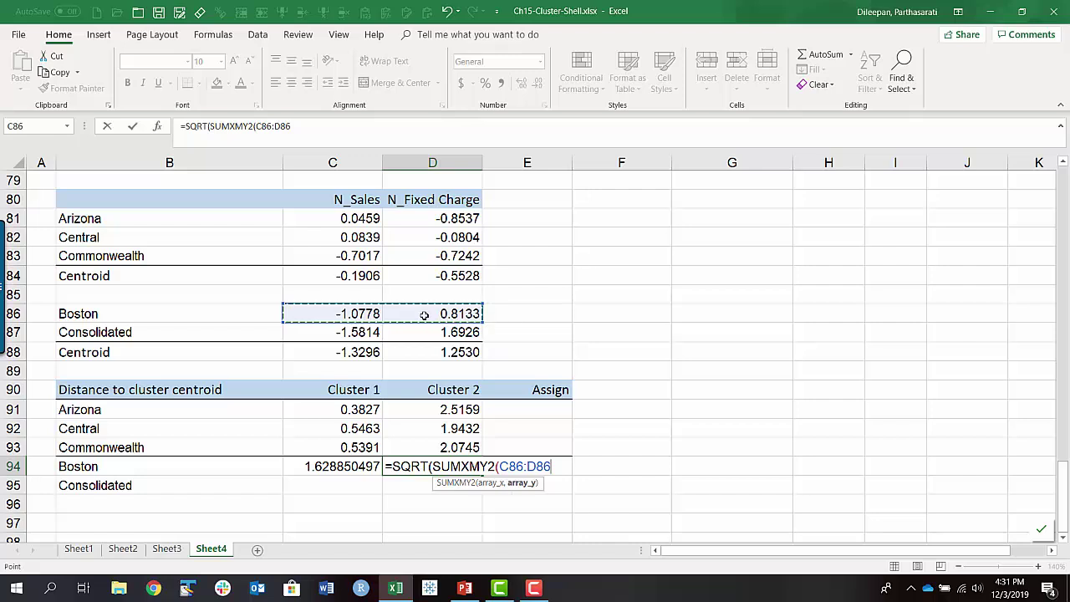
{"action": "left_click_drag", "start_coordinate": [346, 352], "coordinate": [410, 352]}
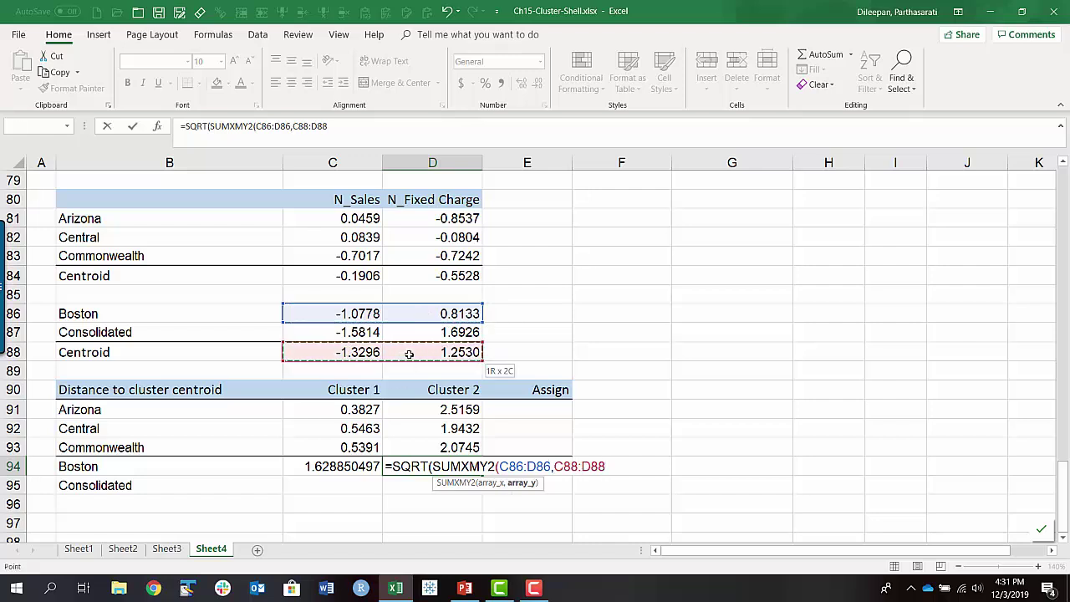
{"action": "key", "text": "F4"}
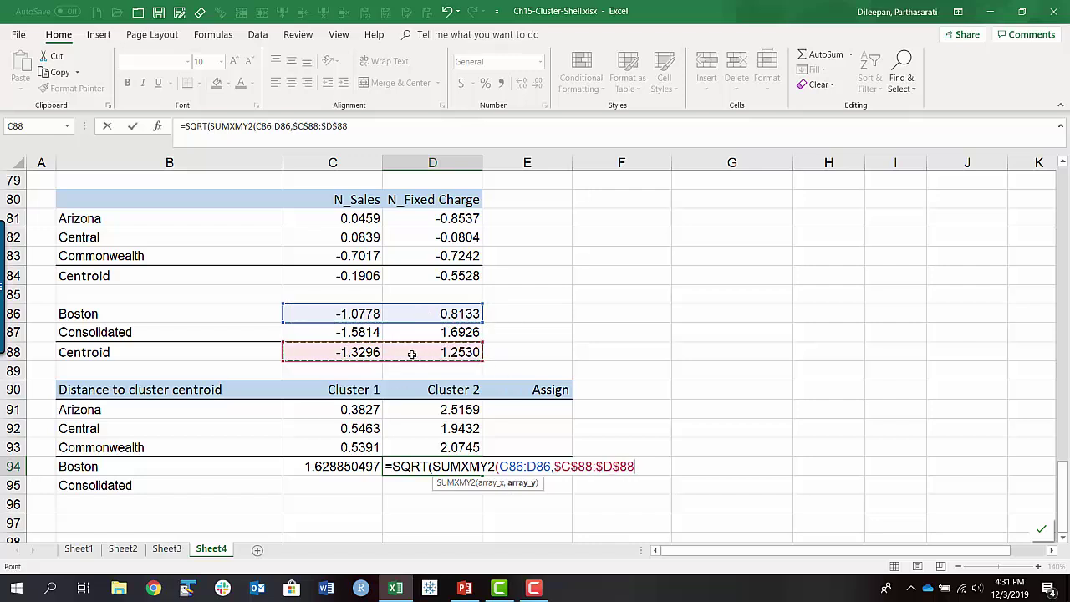
{"action": "type", "text": "))"}
{"action": "key", "text": "Return"}
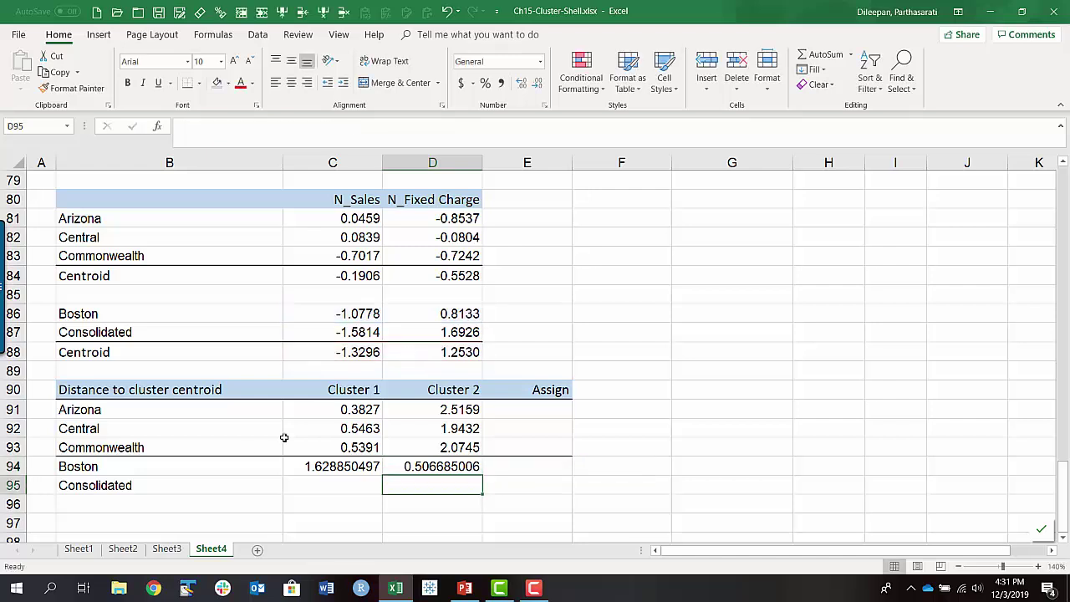
- Format Boston's distances in C94:D94 to four decimal places and fill them down to Consolidated's row 95
{"action": "left_click_drag", "start_coordinate": [296, 460], "coordinate": [414, 468]}
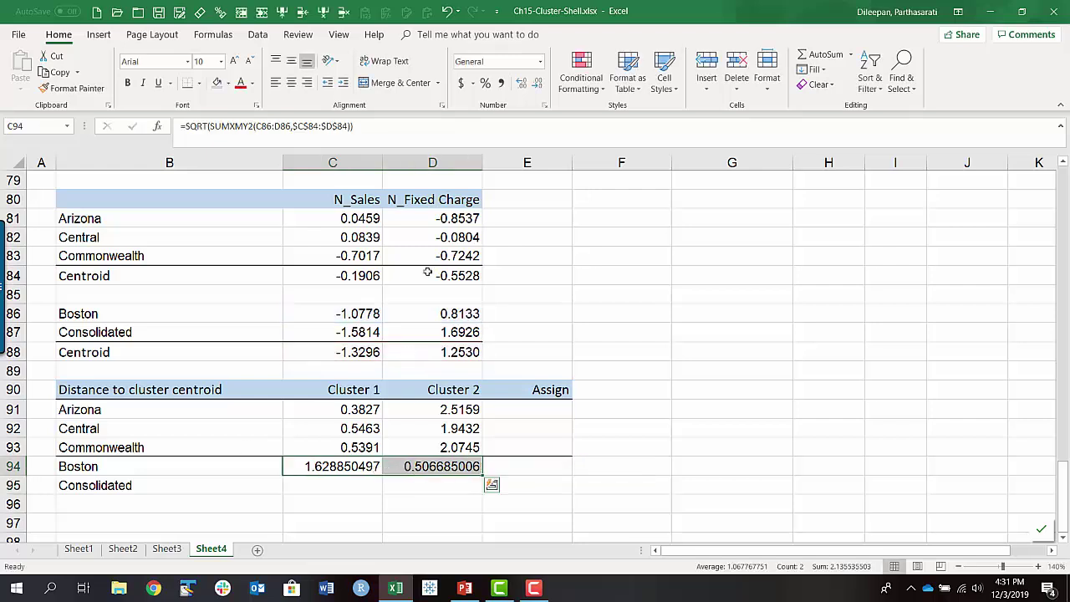
{"action": "left_click", "coordinate": [538, 86]}
{"action": "left_click", "coordinate": [538, 85]}
{"action": "left_click", "coordinate": [538, 85]}
{"action": "left_click", "coordinate": [538, 85]}
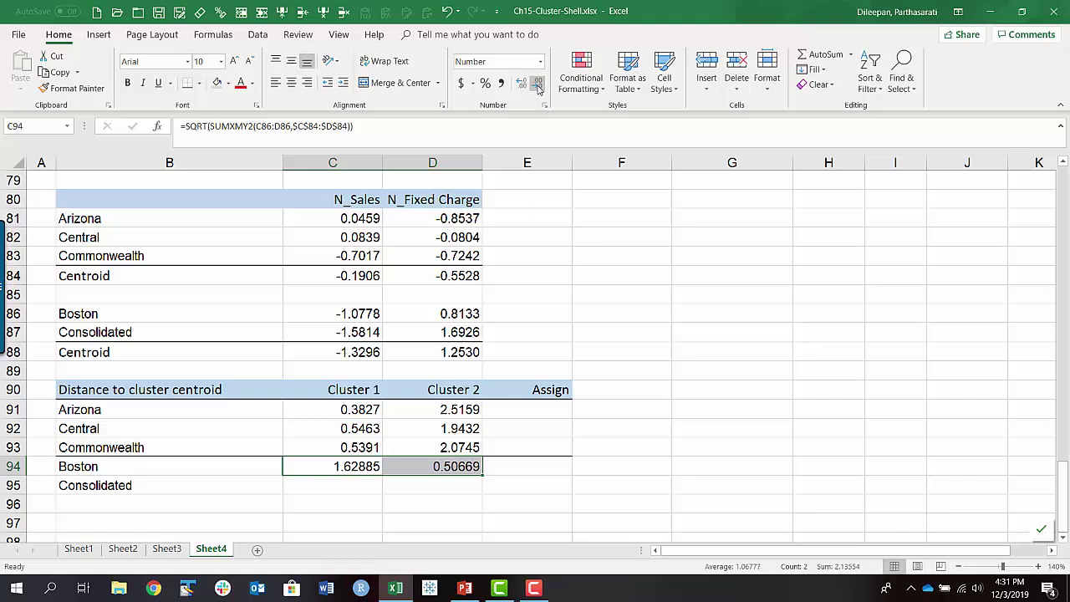
{"action": "left_click", "coordinate": [539, 85]}
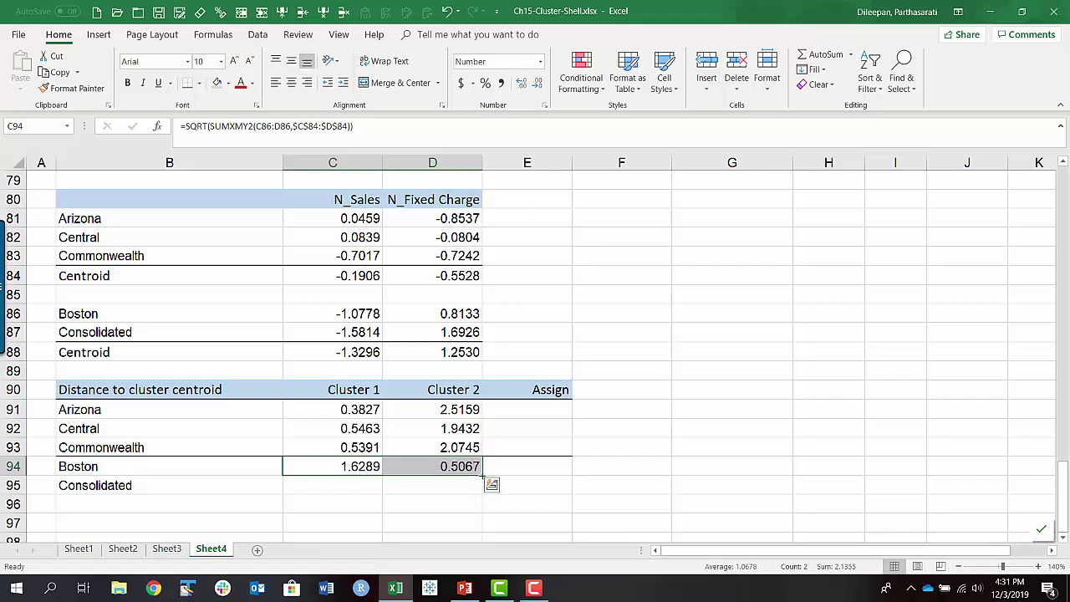
{"action": "left_click_drag", "start_coordinate": [482, 476], "coordinate": [487, 497]}
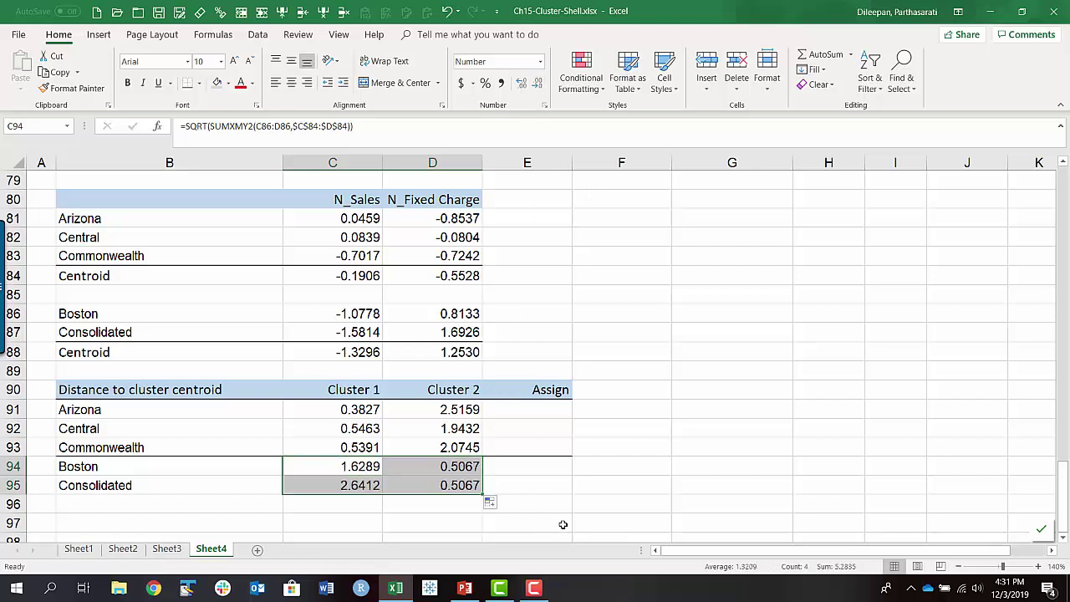
- Fill the Assign column with "Keep" in E91:E94 and "keep" in E95
{"action": "left_click", "coordinate": [528, 407]}
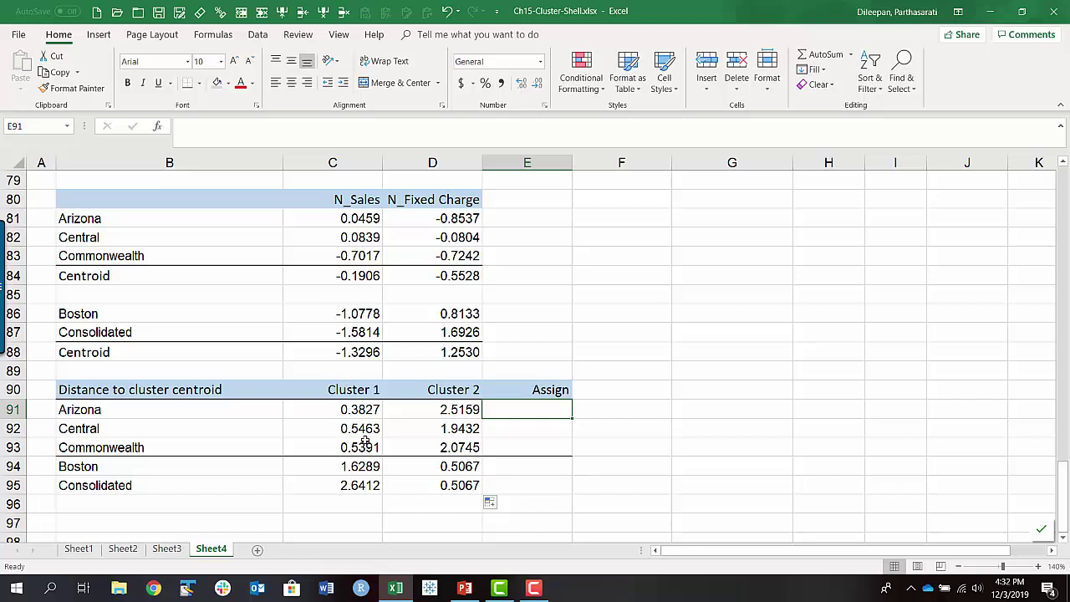
{"action": "type", "text": "Keep"}
{"action": "key", "text": "Return"}
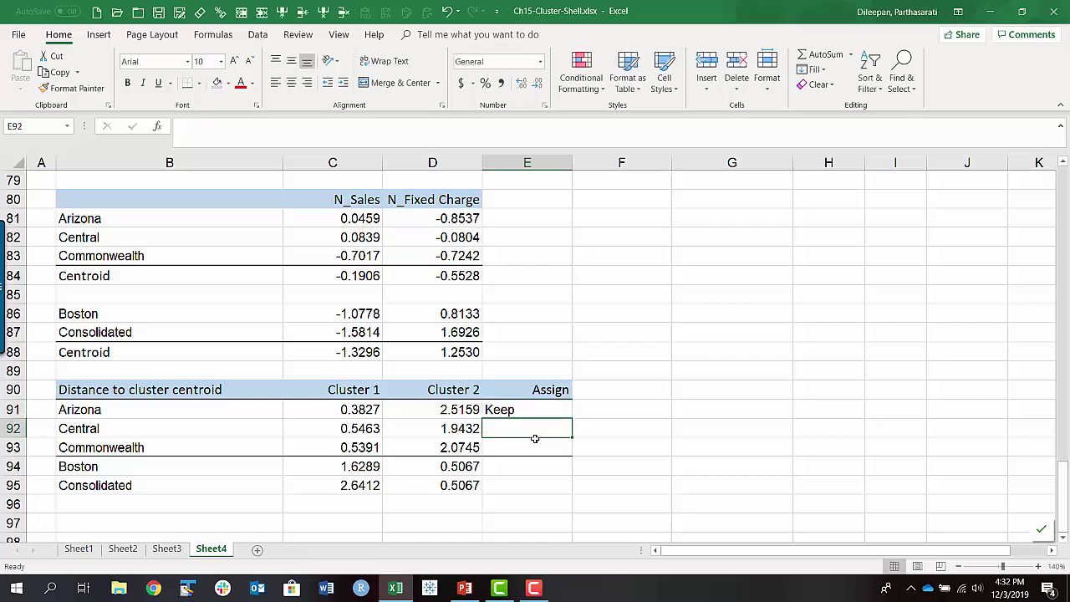
{"action": "type", "text": "Keep"}
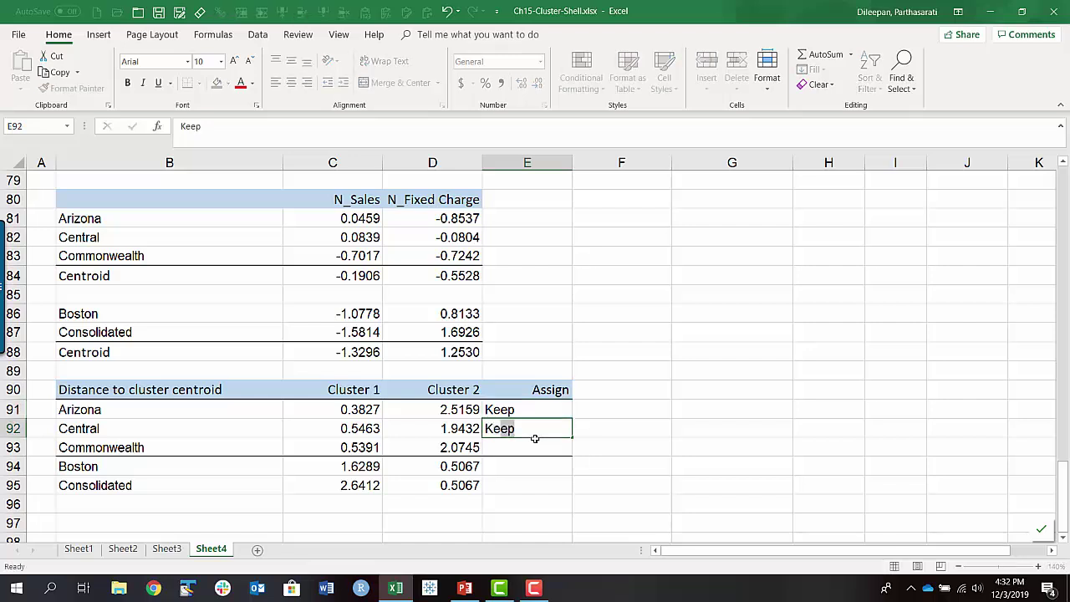
{"action": "key", "text": "Return"}
{"action": "type", "text": "Keep"}
{"action": "key", "text": "Return"}
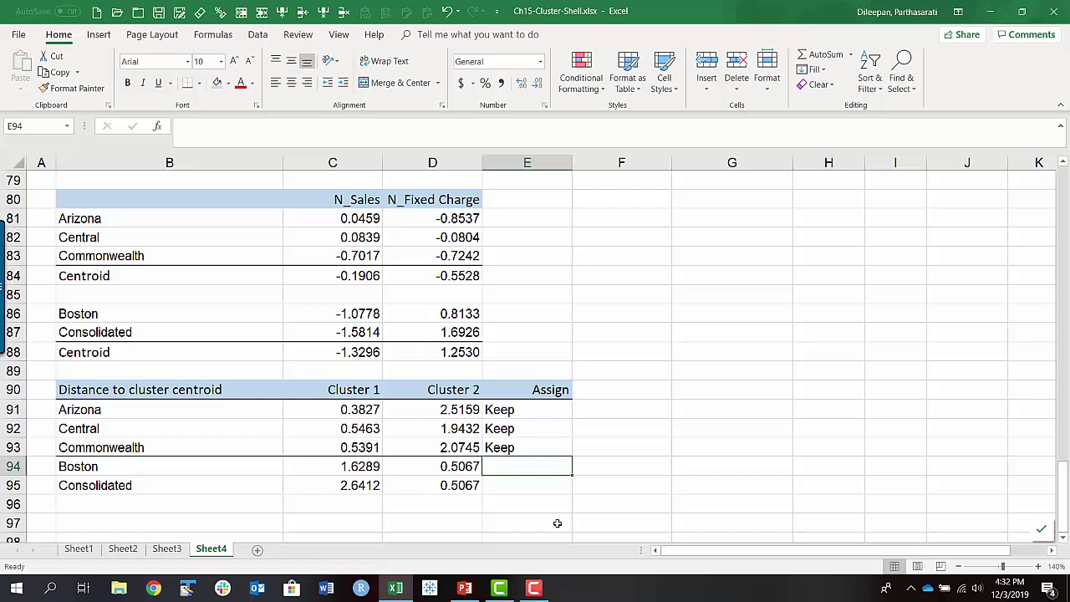
{"action": "type", "text": "Keep"}
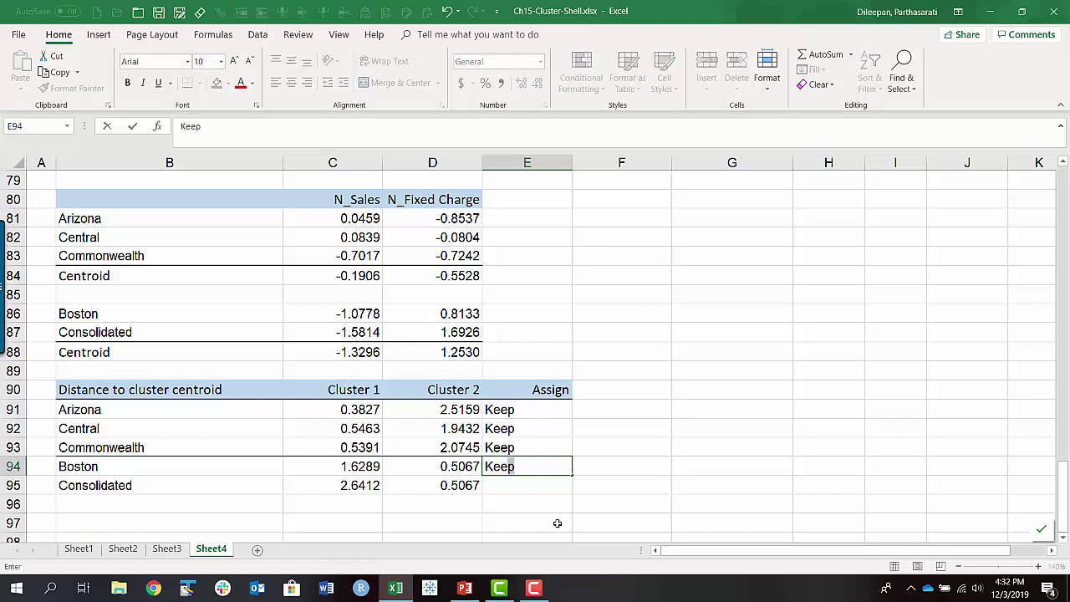
{"action": "key", "text": "Return"}
{"action": "type", "text": "keep"}
{"action": "key", "text": "Return"}
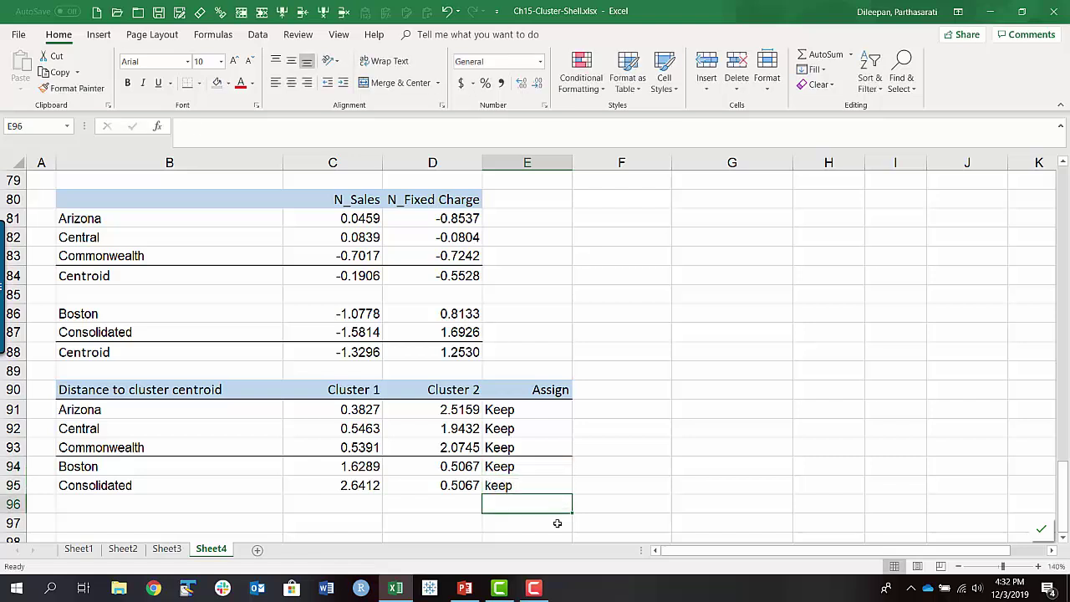
- Add a bottom border to Consolidated's row, B95:E95, to close off the distance table
{"action": "left_click_drag", "start_coordinate": [107, 489], "coordinate": [527, 489]}
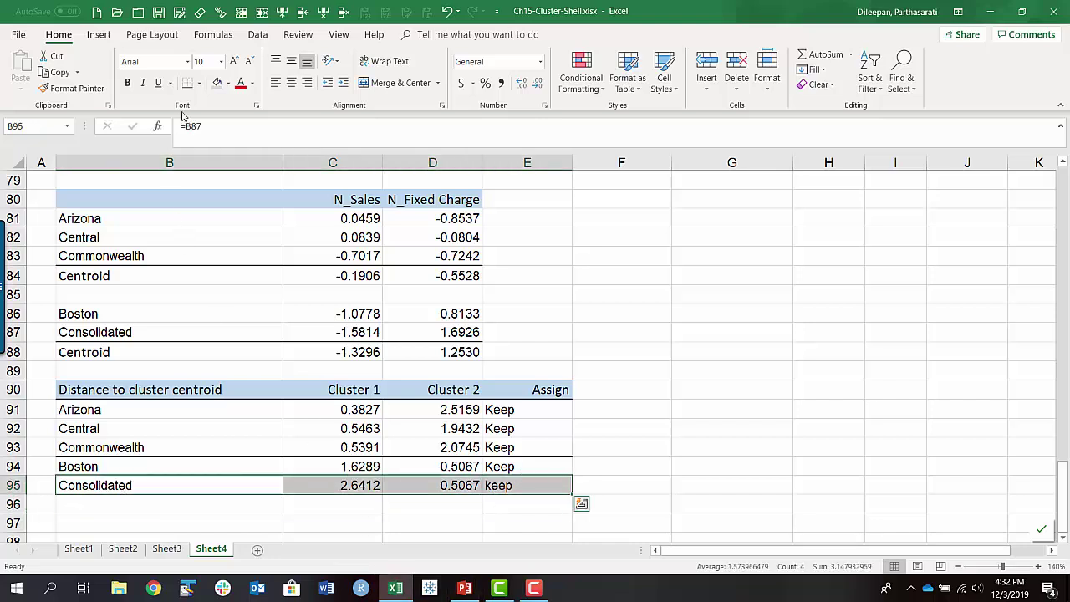
{"action": "left_click", "coordinate": [683, 445]}
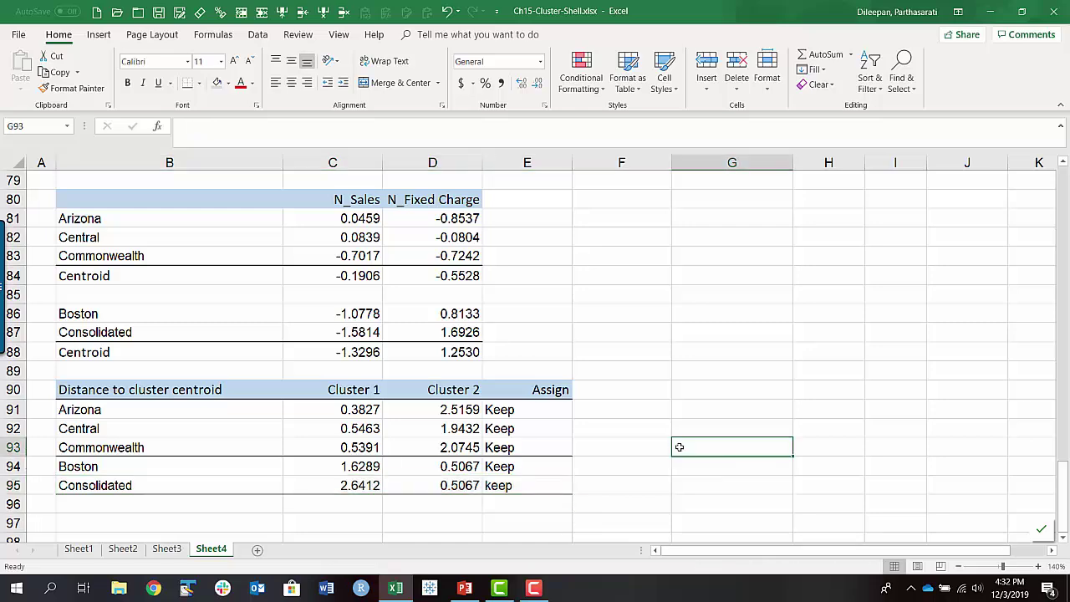
{"action": "scroll", "coordinate": [535, 426], "scroll_direction": "down", "scroll_amount": 2}
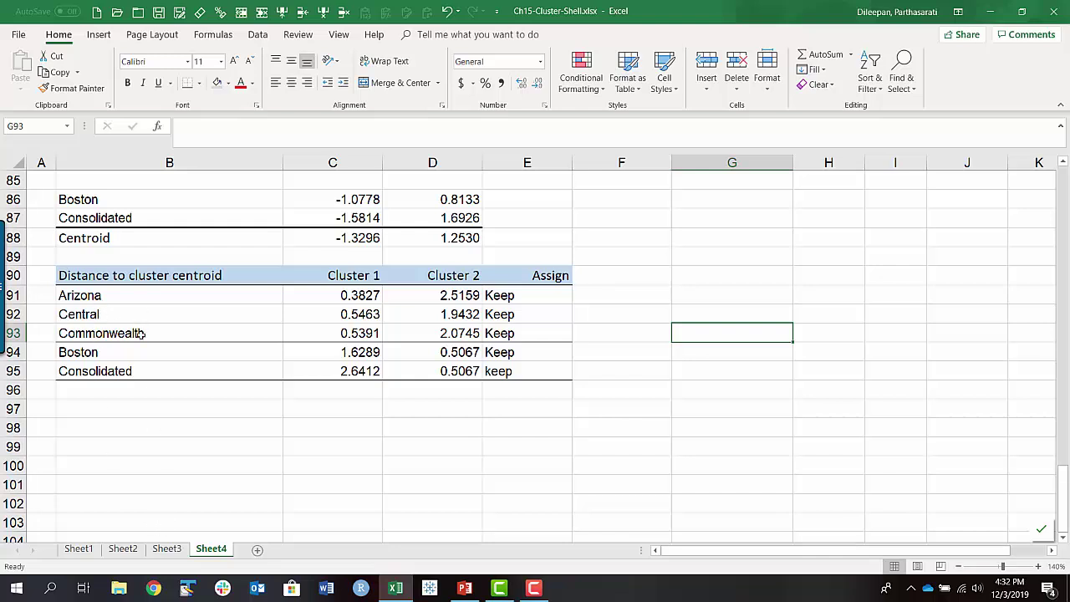
- Compare the k-means clusters with the final clusters on Sheet3 and Sheet2, and return to Sheet4
{"action": "left_click", "coordinate": [179, 548]}
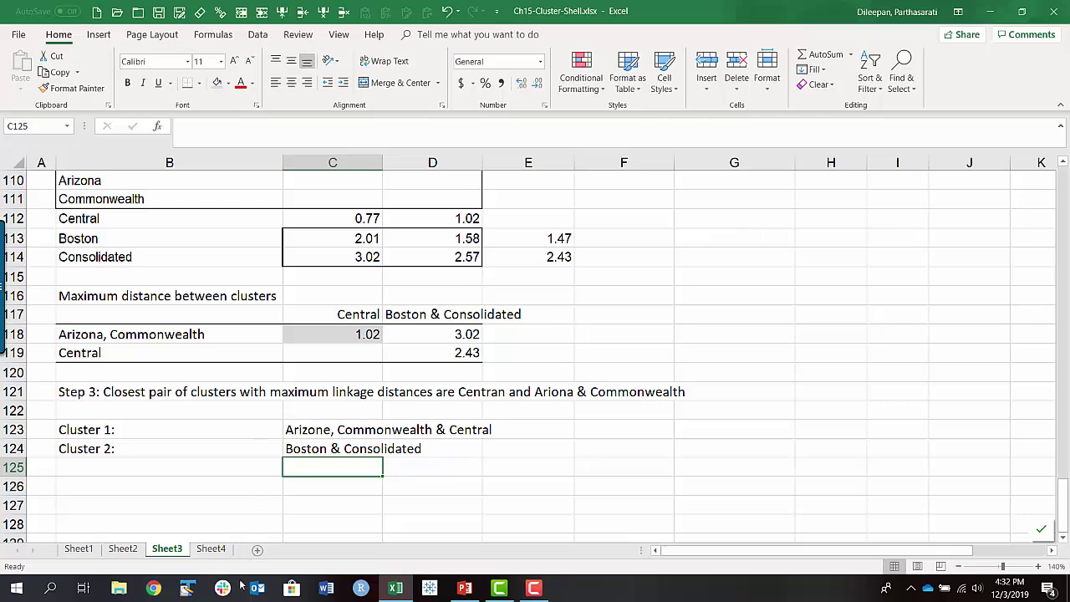
{"action": "left_click", "coordinate": [116, 554]}
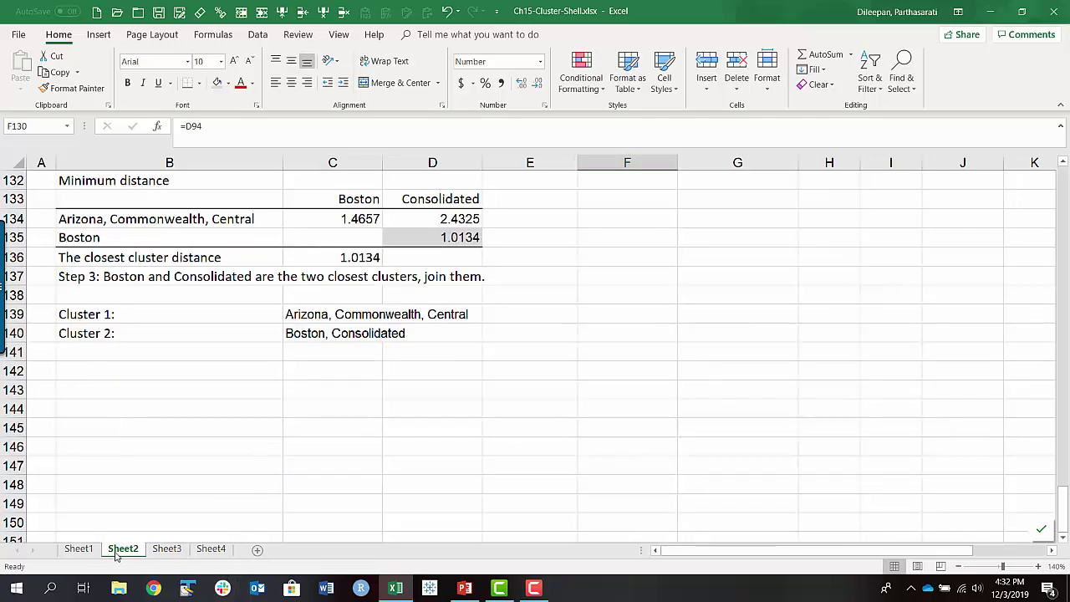
{"action": "left_click", "coordinate": [206, 554]}
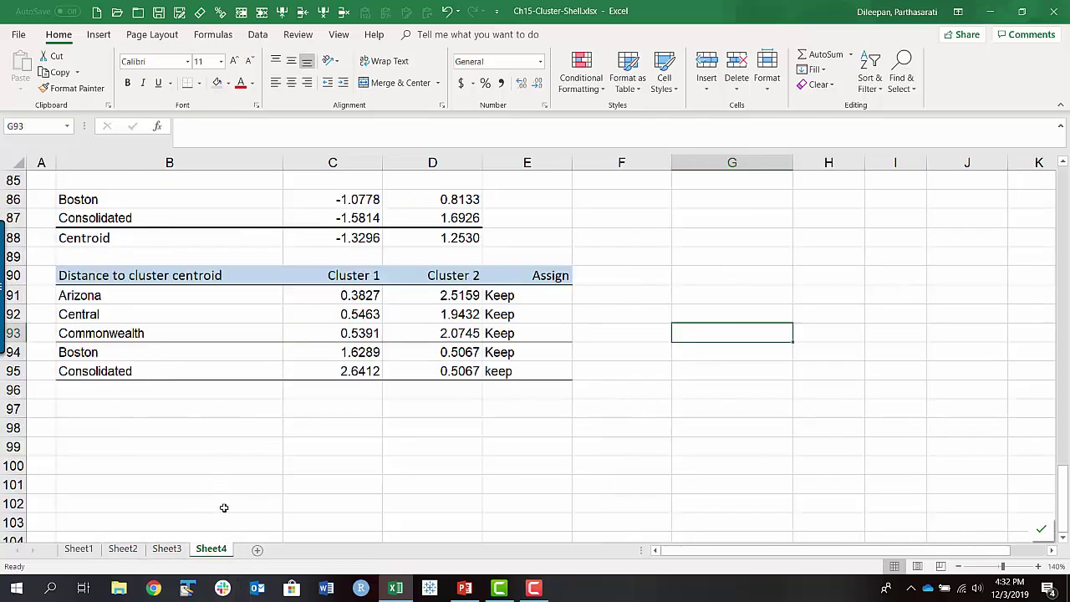